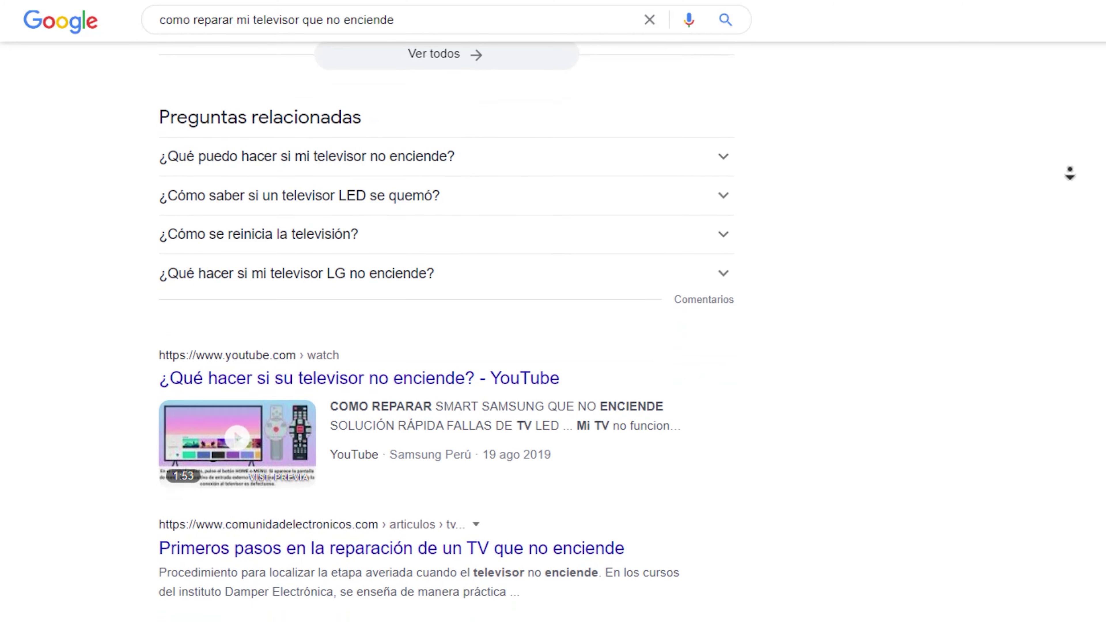
# Read the answer to the related question "¿Qué puedo hacer si mi televisor no enciende?", collapse it and expand the question below it.
pyautogui.hotkey('ctrl', '+')
pyautogui.click(794, 137)
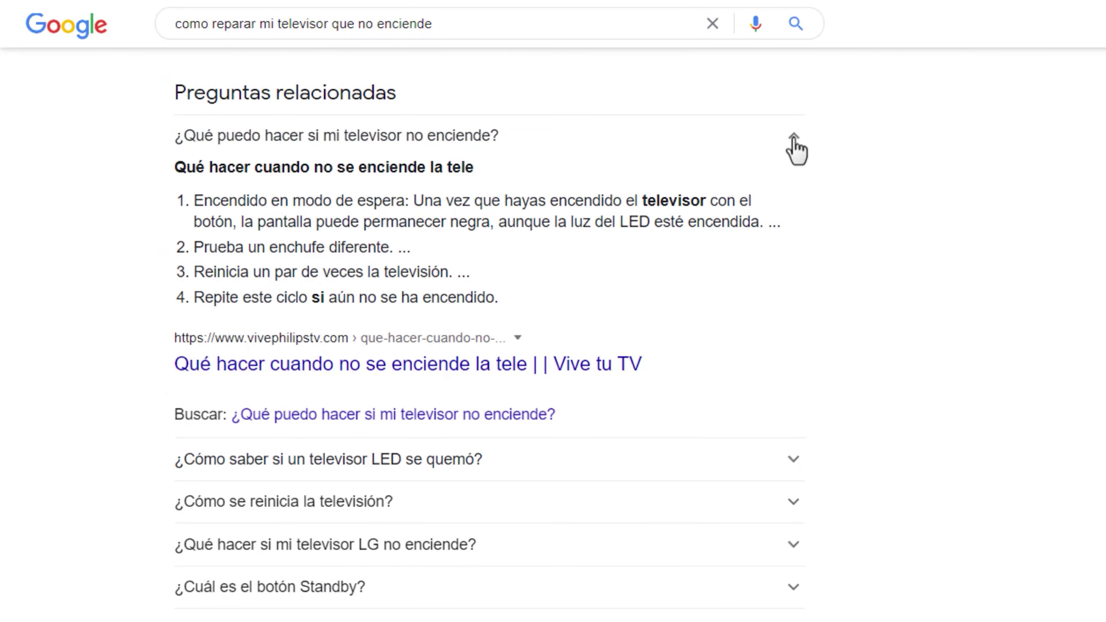
pyautogui.click(794, 139)
pyautogui.click(785, 185)
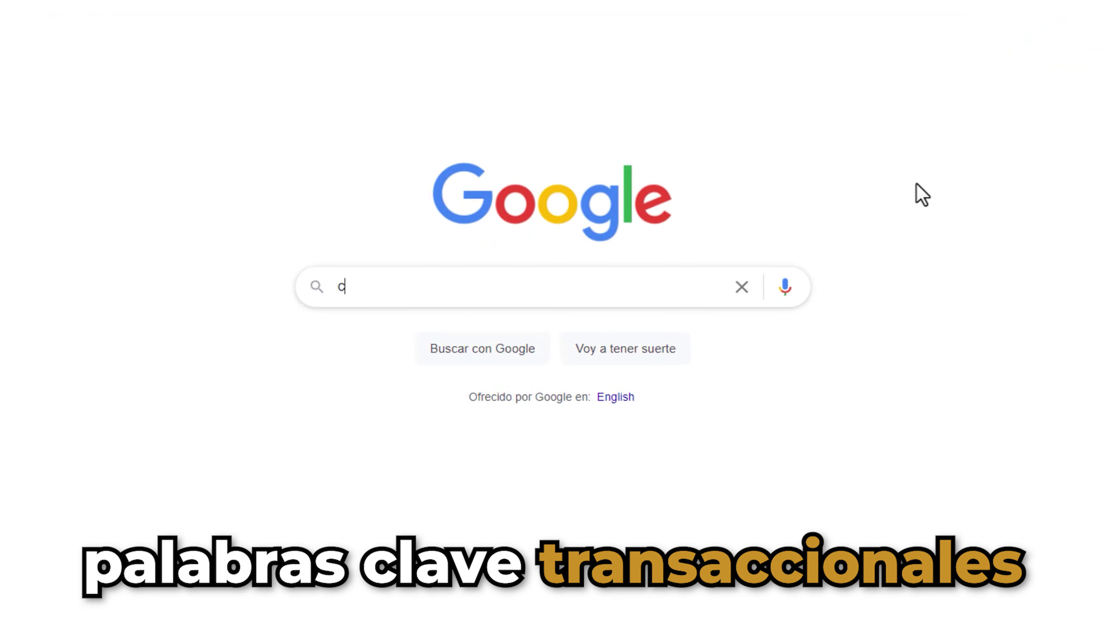
# Search Google for "comprar zapatillas nike" and look through the ads, local shops and organic results.
pyautogui.press('Down')
pyautogui.press('Down')
pyautogui.press('Down')
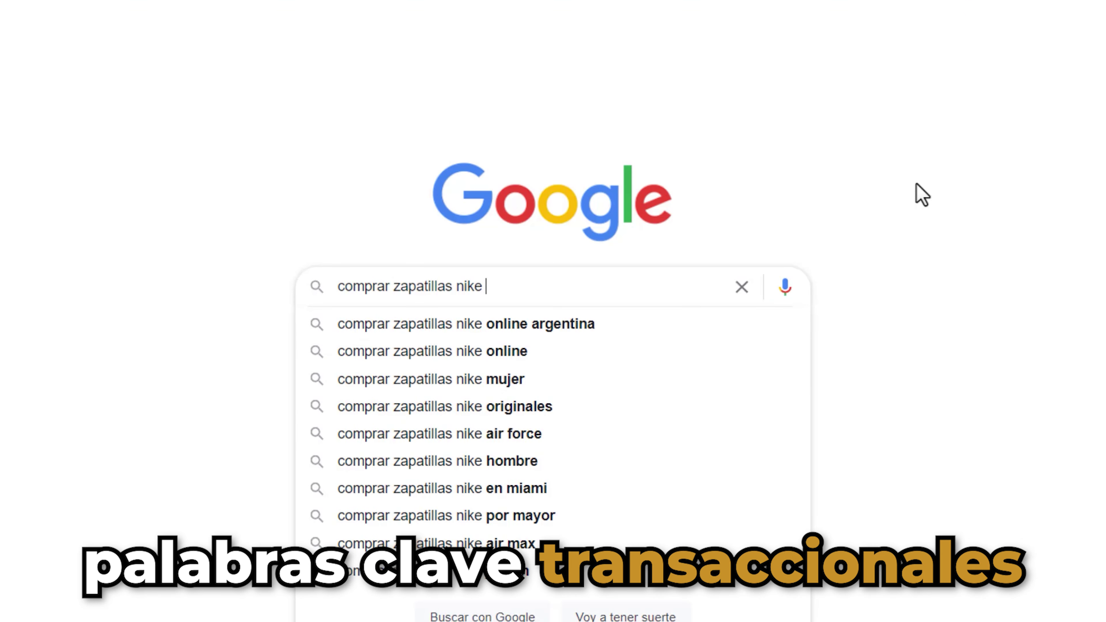
pyautogui.press('Return')
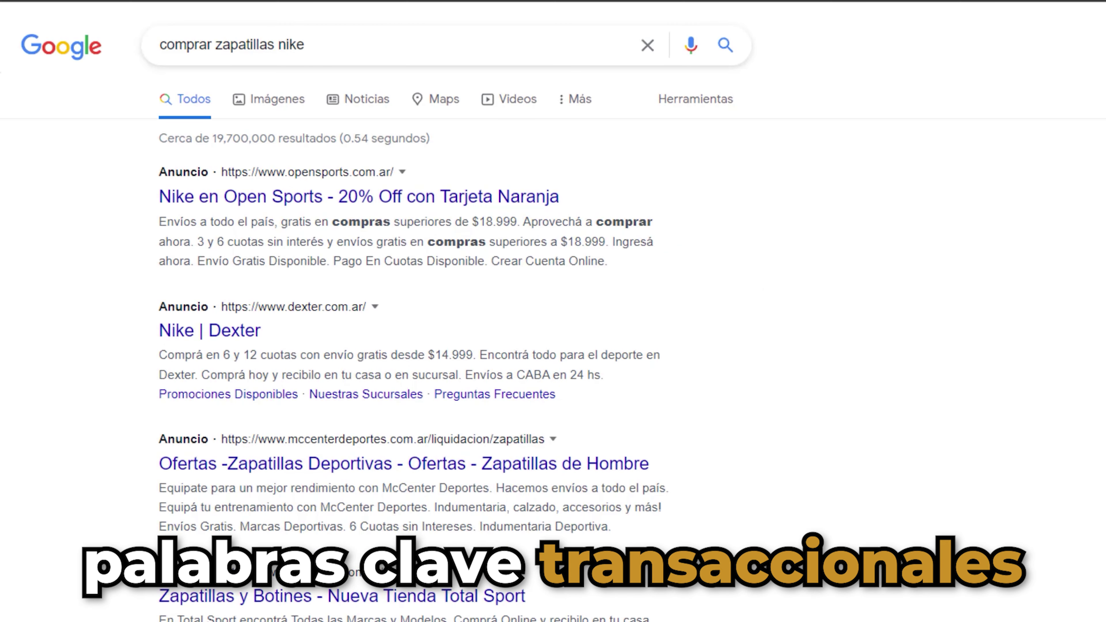
pyautogui.scroll(-5, 553, 312)
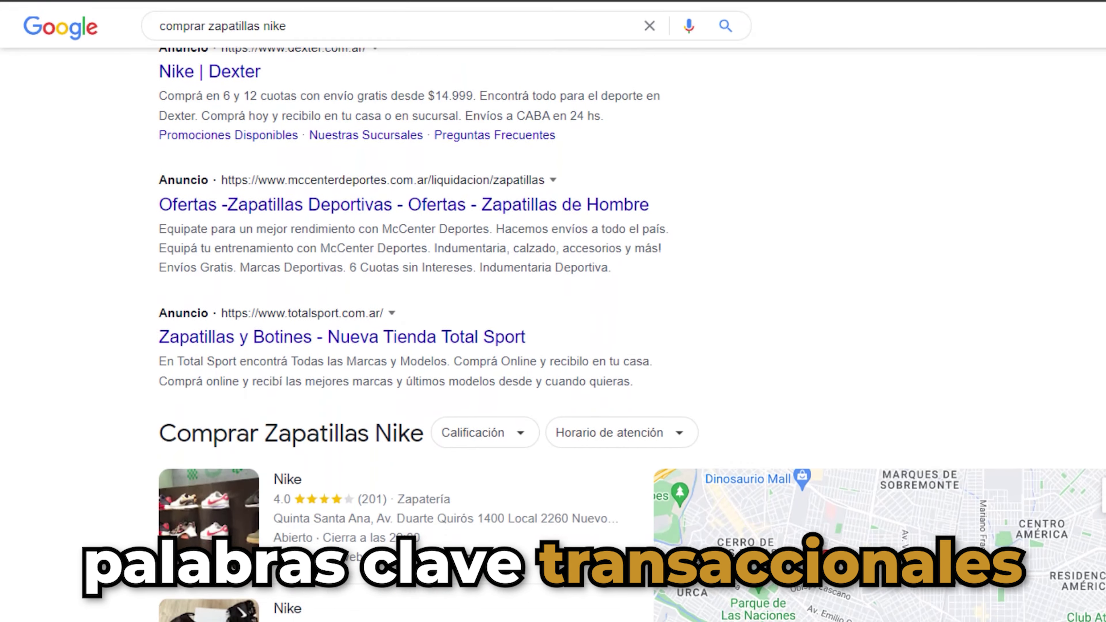
pyautogui.scroll(-15, 553, 311)
pyautogui.scroll(-4, 553, 311)
# Search for "contratar servicio de internet" and look through the results.
pyautogui.tripleClick(323, 30)
pyautogui.write('contratar servicio')
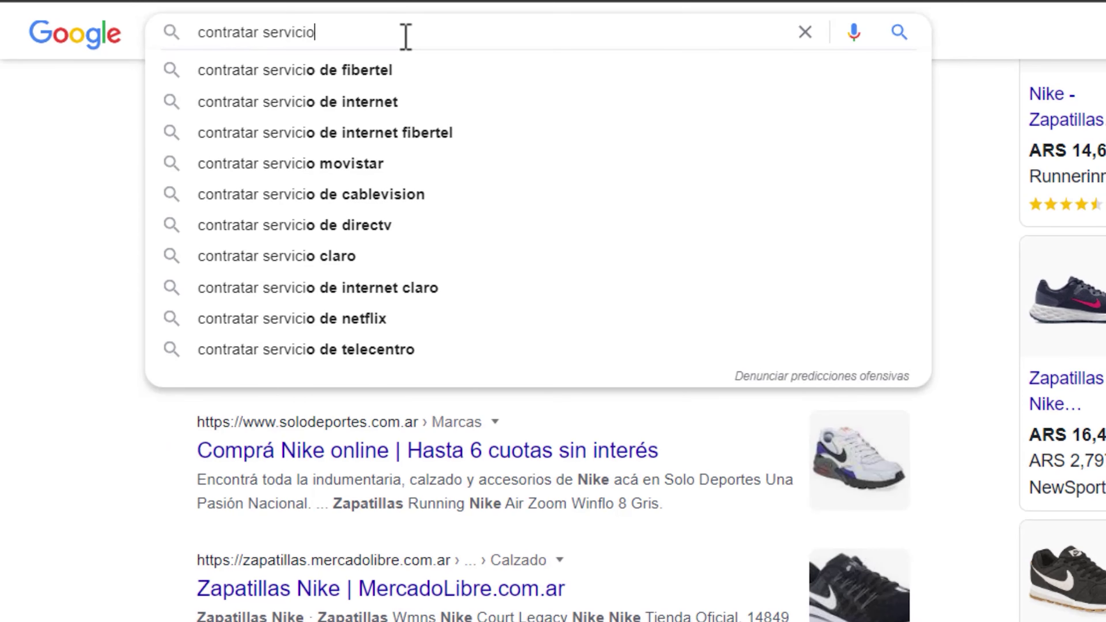
pyautogui.write(' de')
pyautogui.press('Down')
pyautogui.press('Down')
pyautogui.press('Return')
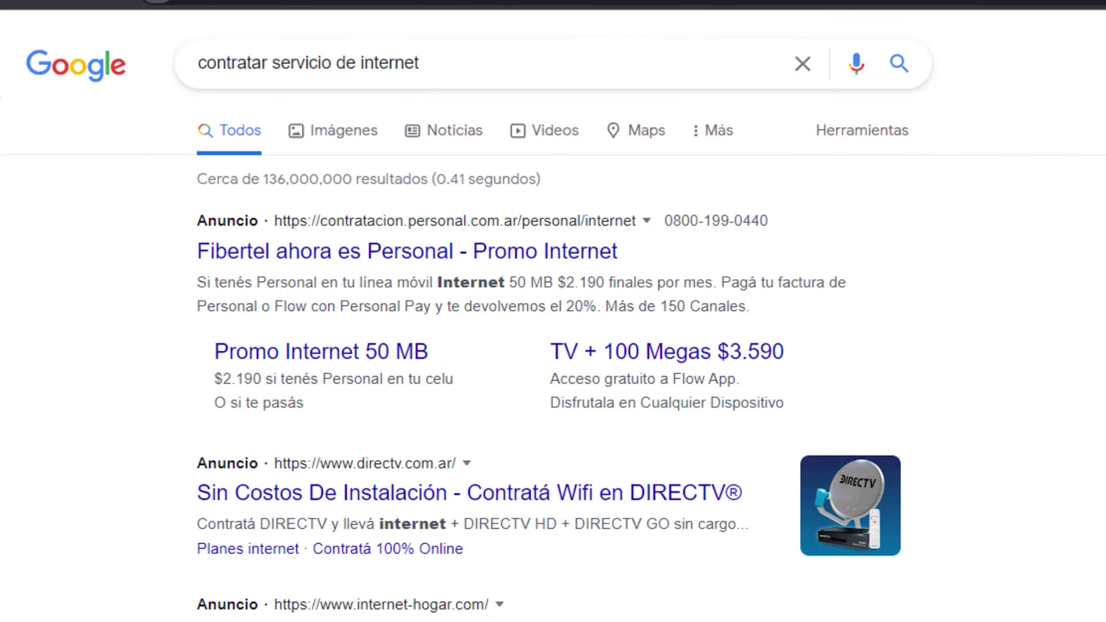
pyautogui.scroll(-3, 553, 311)
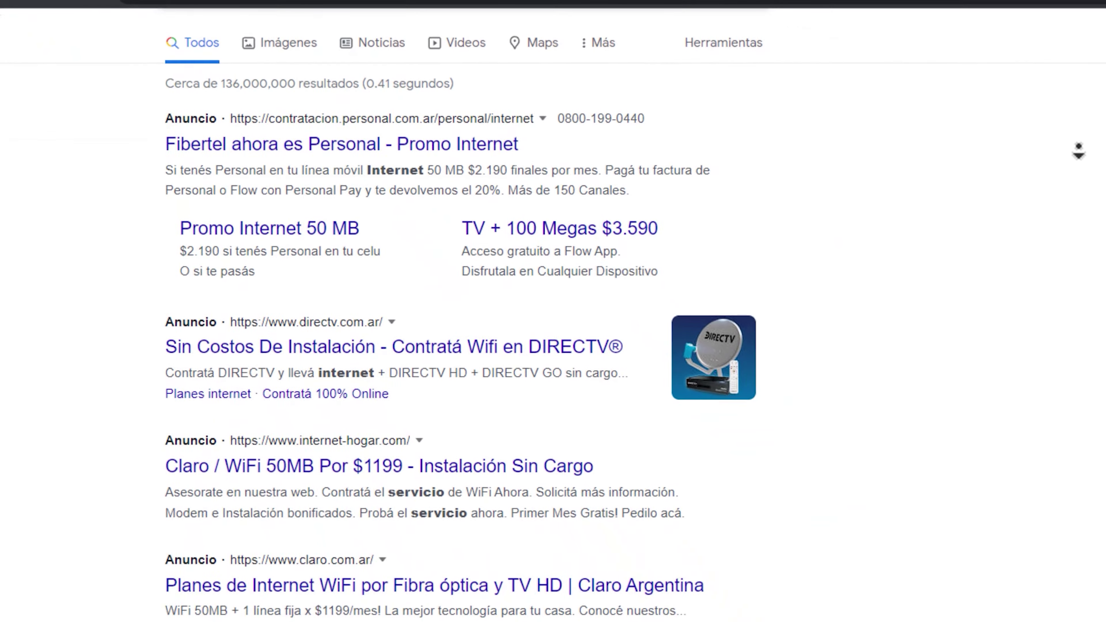
pyautogui.scroll(-2, 1076, 150)
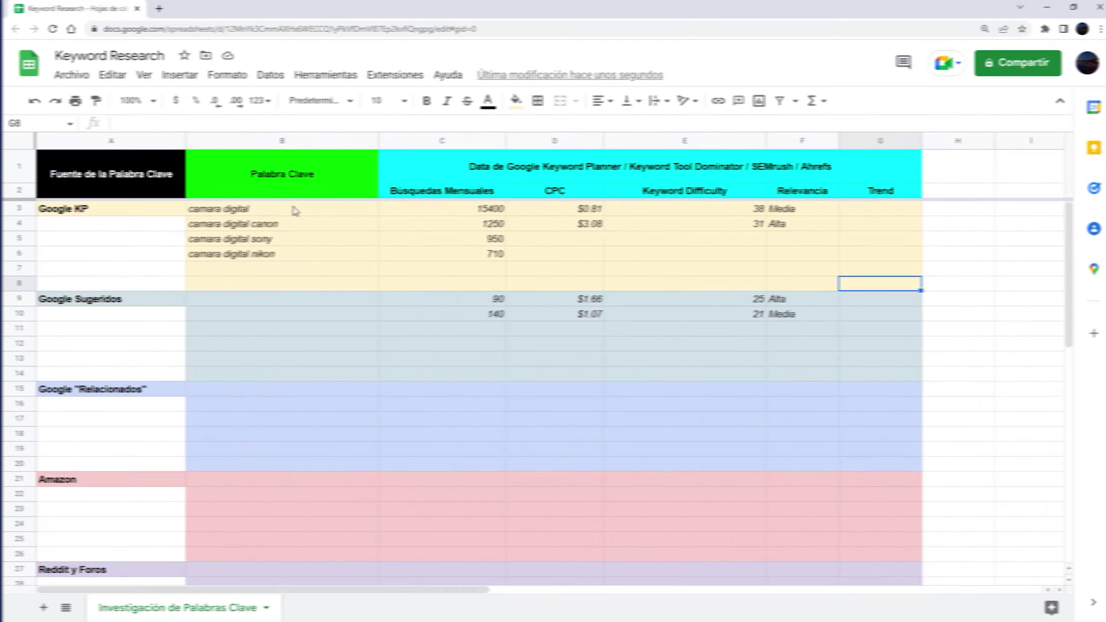
# In the Keyword Research spreadsheet in Google Sheets, review the keyword sources from Google KP down to Keyword Tool Dominator.
pyautogui.click(155, 209)
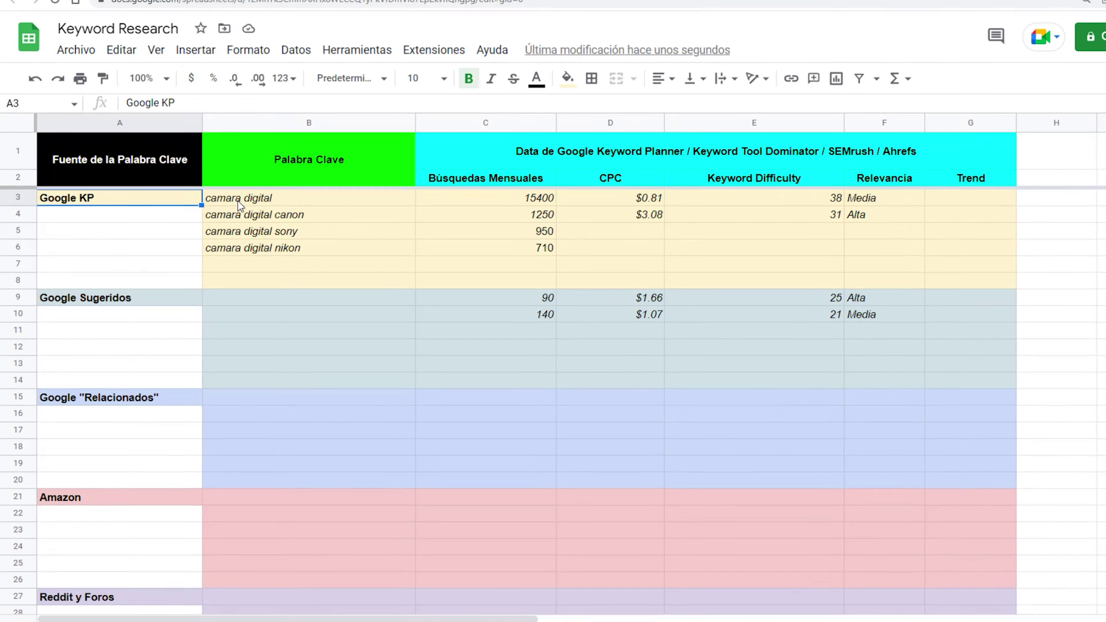
pyautogui.scroll(-8, 348, 213)
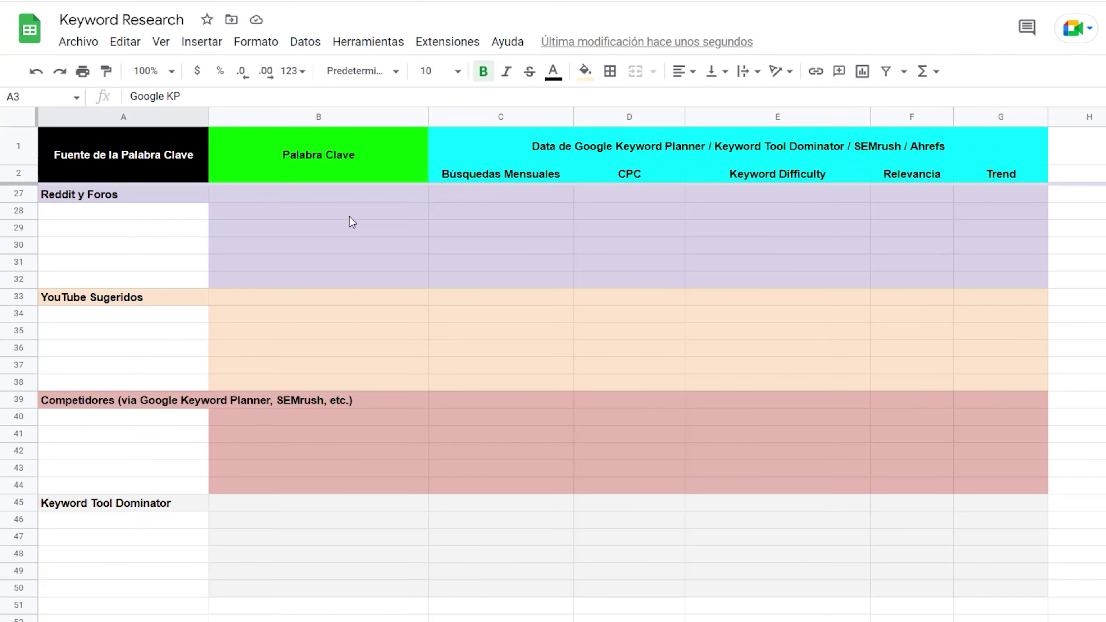
pyautogui.scroll(8, 349, 240)
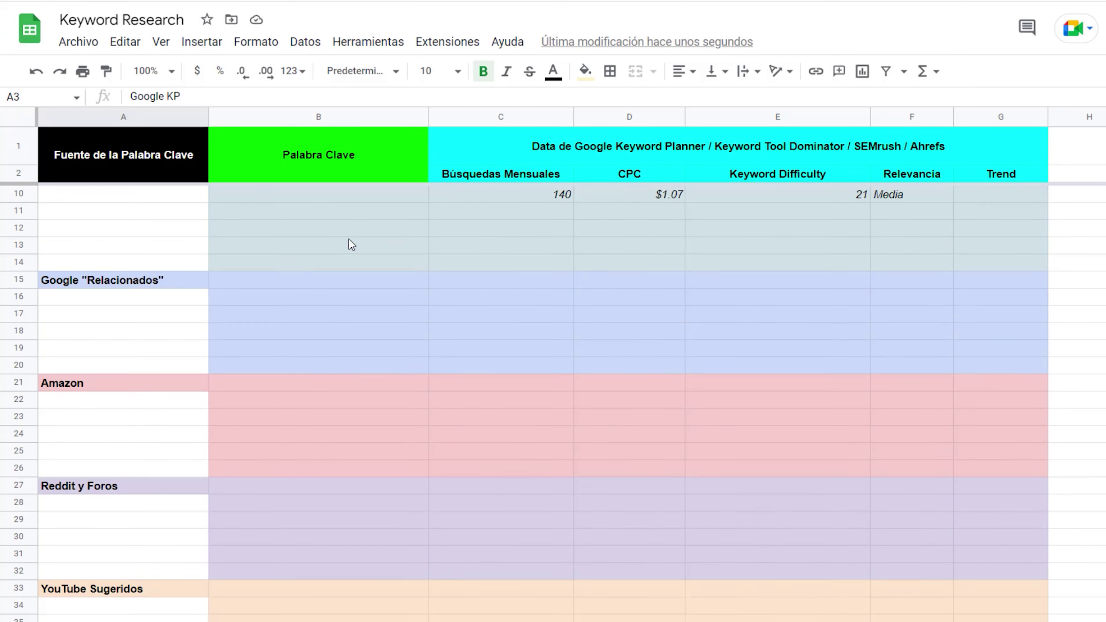
pyautogui.click(228, 193)
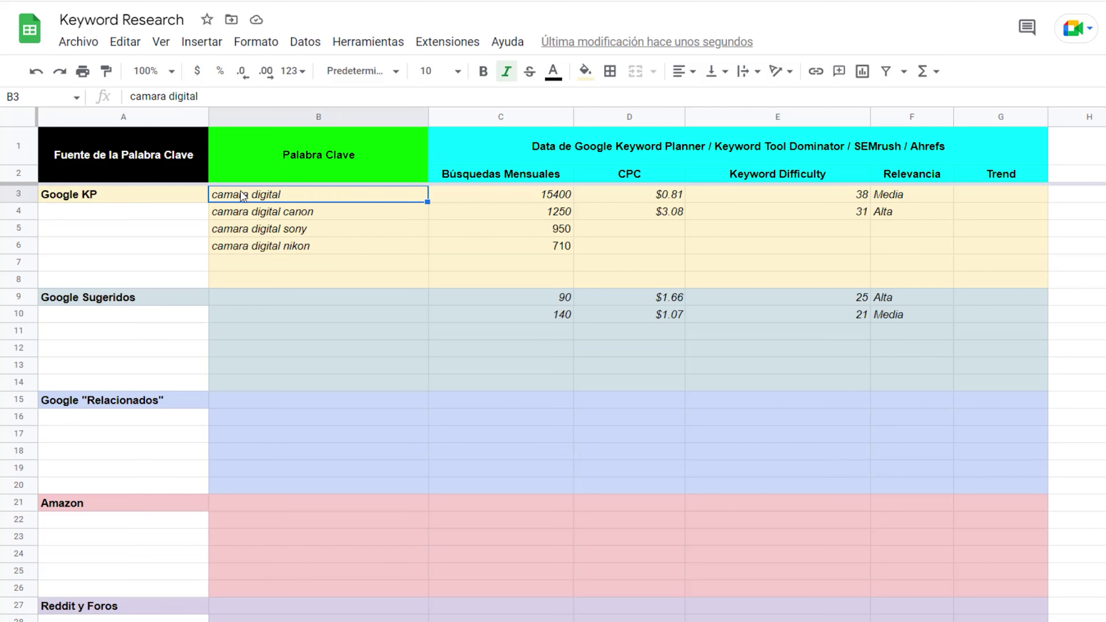
# Examine the Palabra Clave column and the Búsquedas Mensuales values of the Google KP keywords.
pyautogui.moveTo(291, 167)
pyautogui.mouseDown()
pyautogui.moveTo(304, 271)
pyautogui.moveTo(307, 175)
pyautogui.mouseUp()
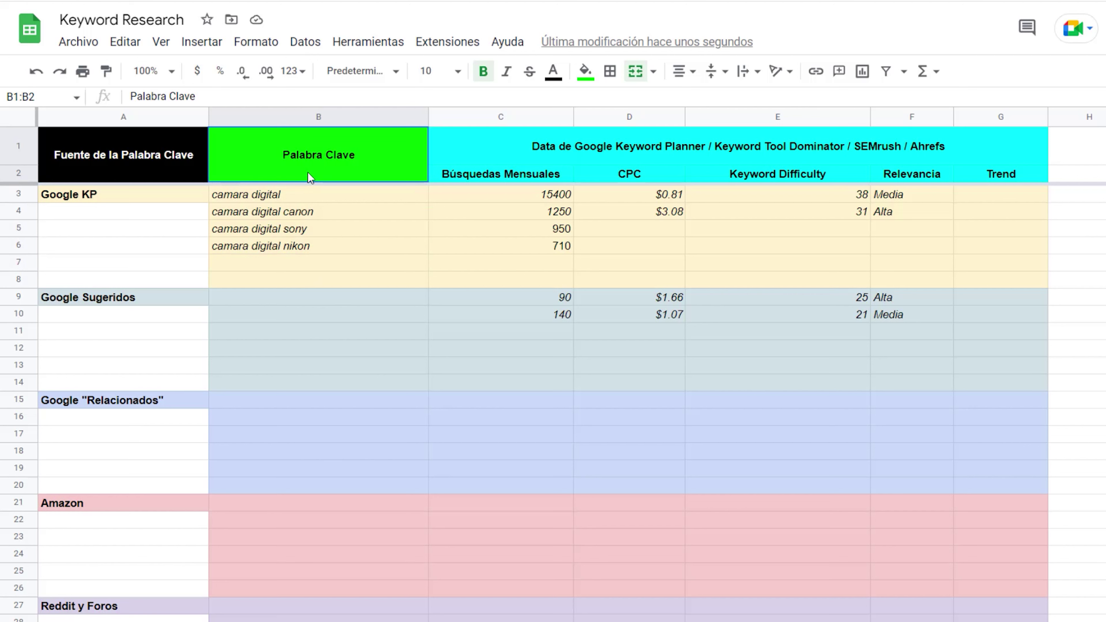
pyautogui.moveTo(501, 176); pyautogui.dragTo(505, 204)
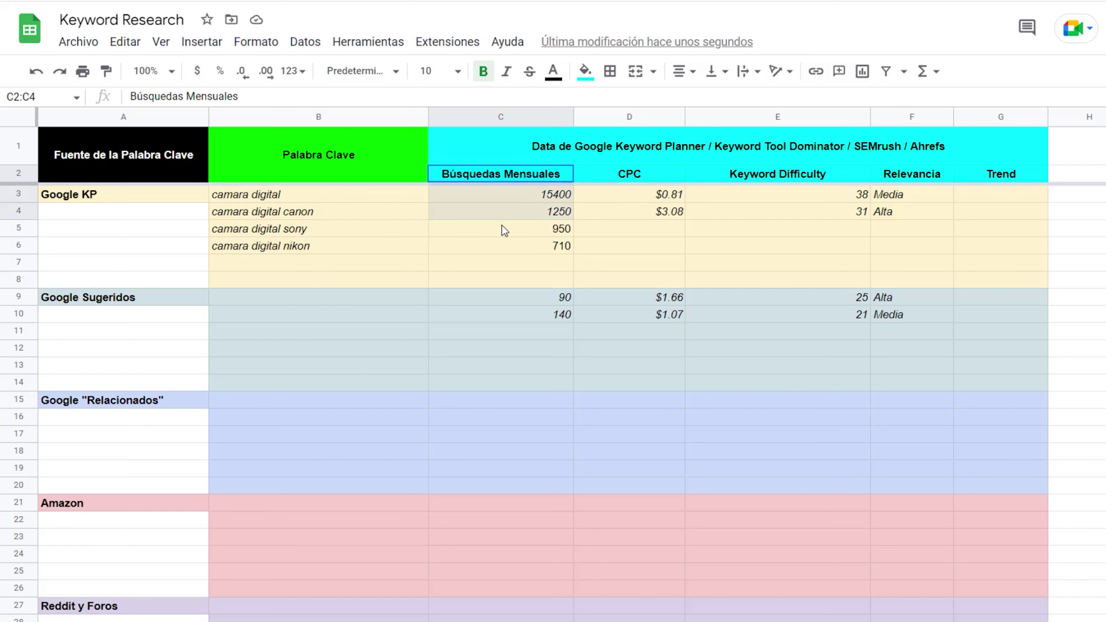
pyautogui.moveTo(502, 257); pyautogui.dragTo(504, 246)
pyautogui.moveTo(506, 176); pyautogui.dragTo(521, 256)
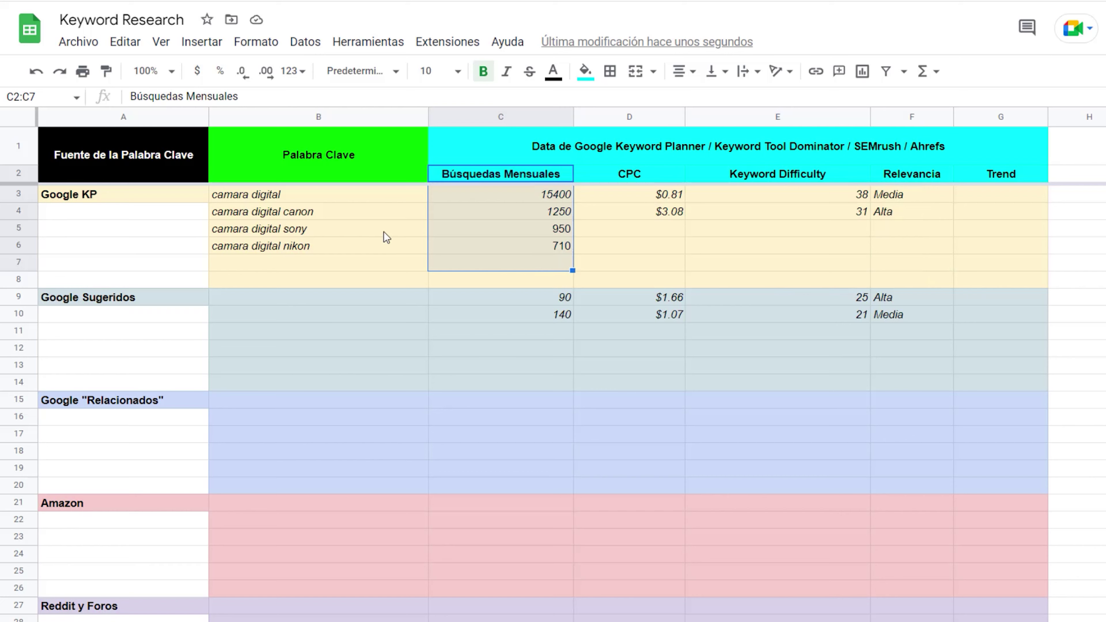
pyautogui.click(384, 232)
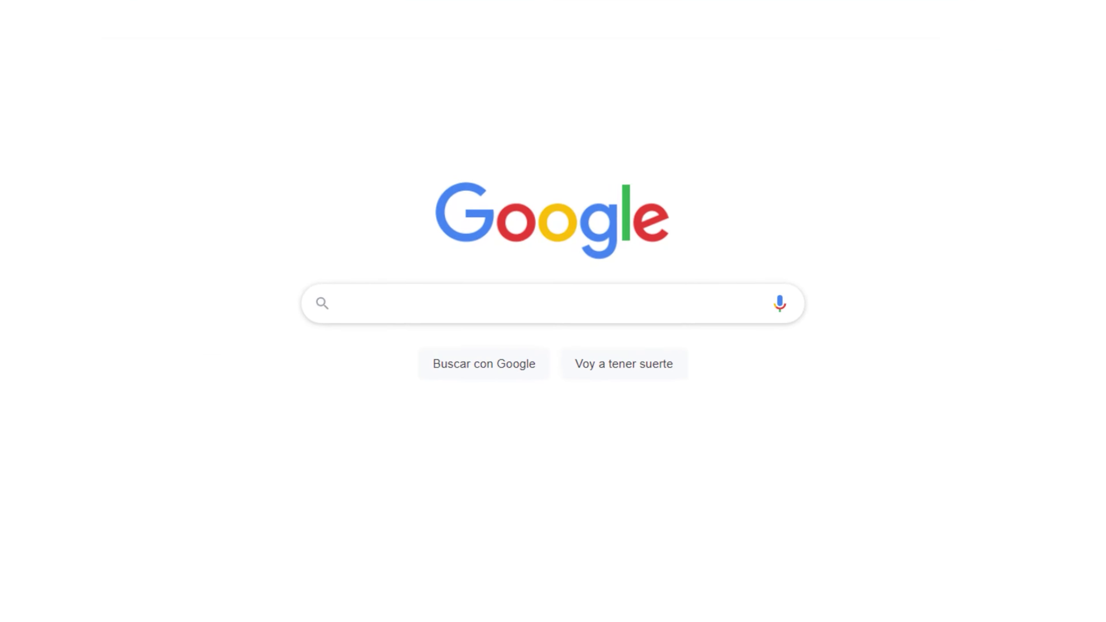
# On the Google home page, enter "camara digital canon" and browse the suggestions, ending on "camara digital canon precio".
pyautogui.write('camara digital ')
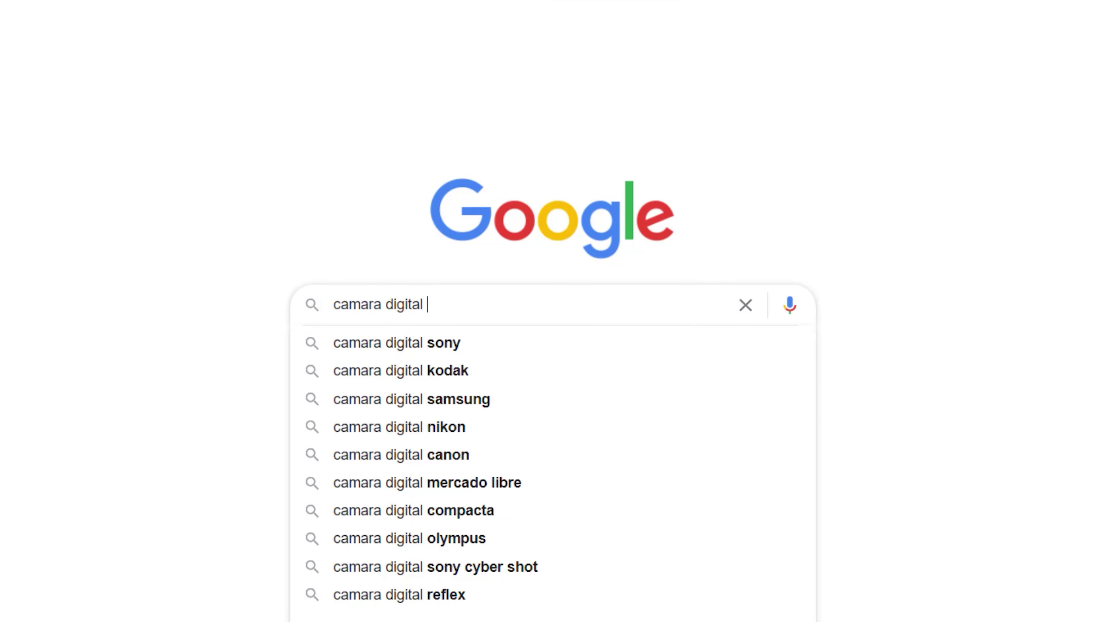
pyautogui.write('canon')
pyautogui.press('Down')
pyautogui.press('Down')
pyautogui.press('Down')
pyautogui.press('Down')
pyautogui.press('Down')
pyautogui.press('Down')
pyautogui.press('Down')
pyautogui.press('Up')
pyautogui.press('Up')
pyautogui.press('Up')
pyautogui.press('Up')
pyautogui.press('Up')
pyautogui.press('Up')
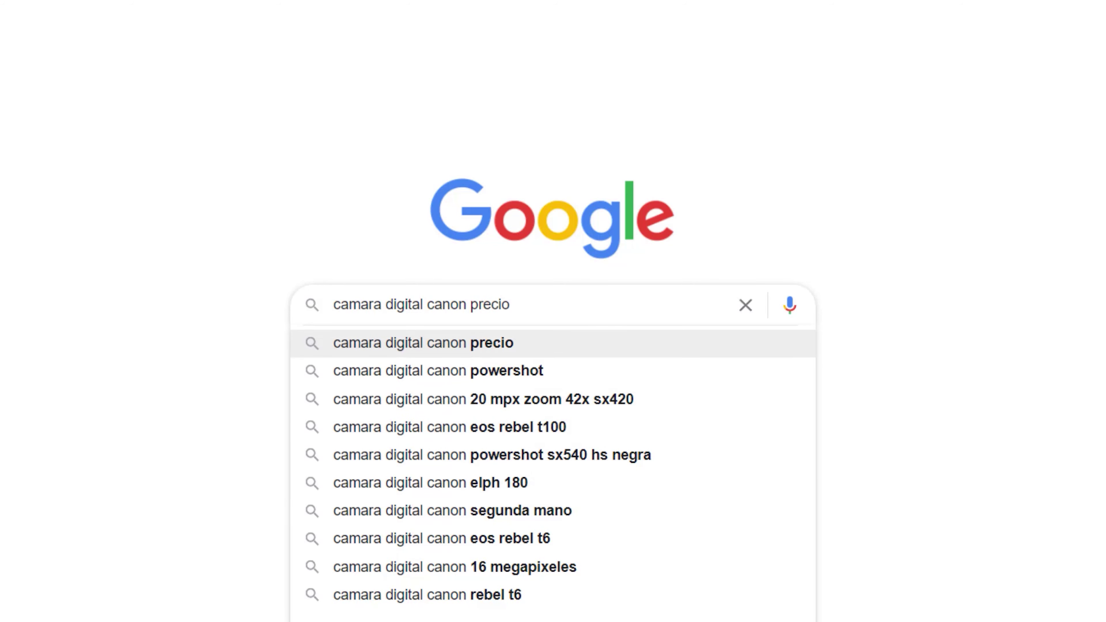
# Run the search for "camara digital canon precio" and look through the ads, related questions and shop results.
pyautogui.press('Return')
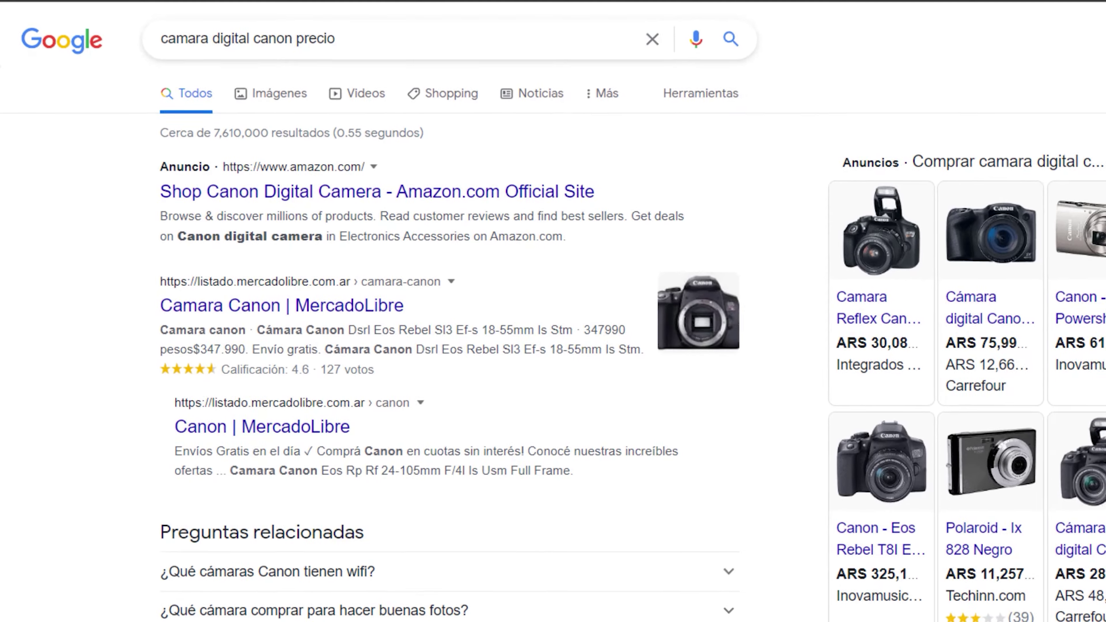
pyautogui.hotkey('ctrl', '-')
pyautogui.scroll(-2, 553, 323)
pyautogui.scroll(-2, 553, 323)
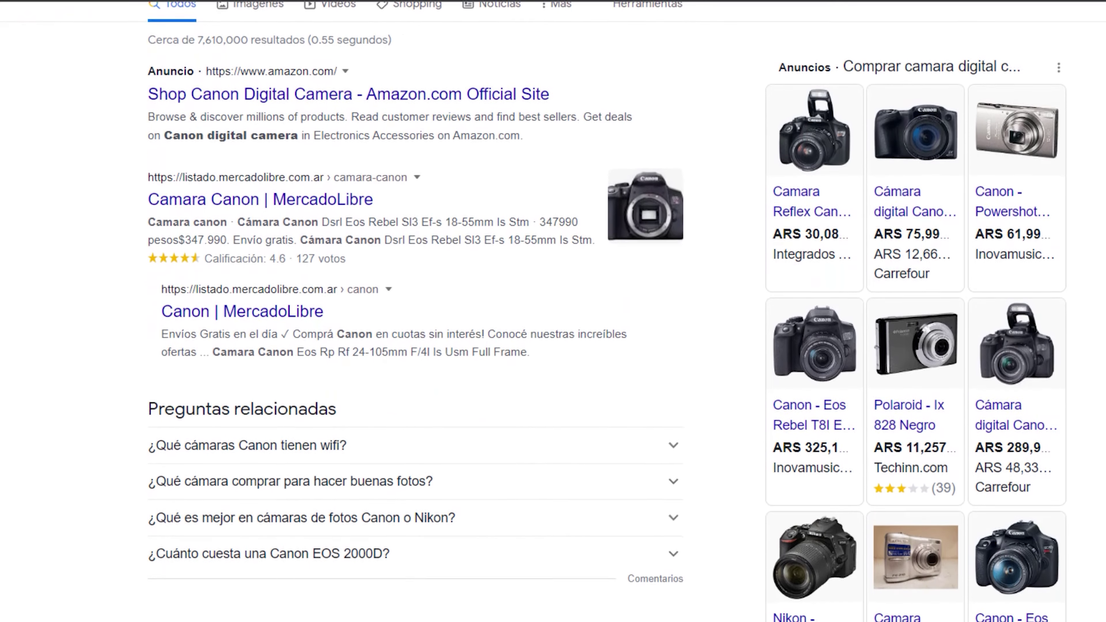
pyautogui.scroll(-8, 554, 323)
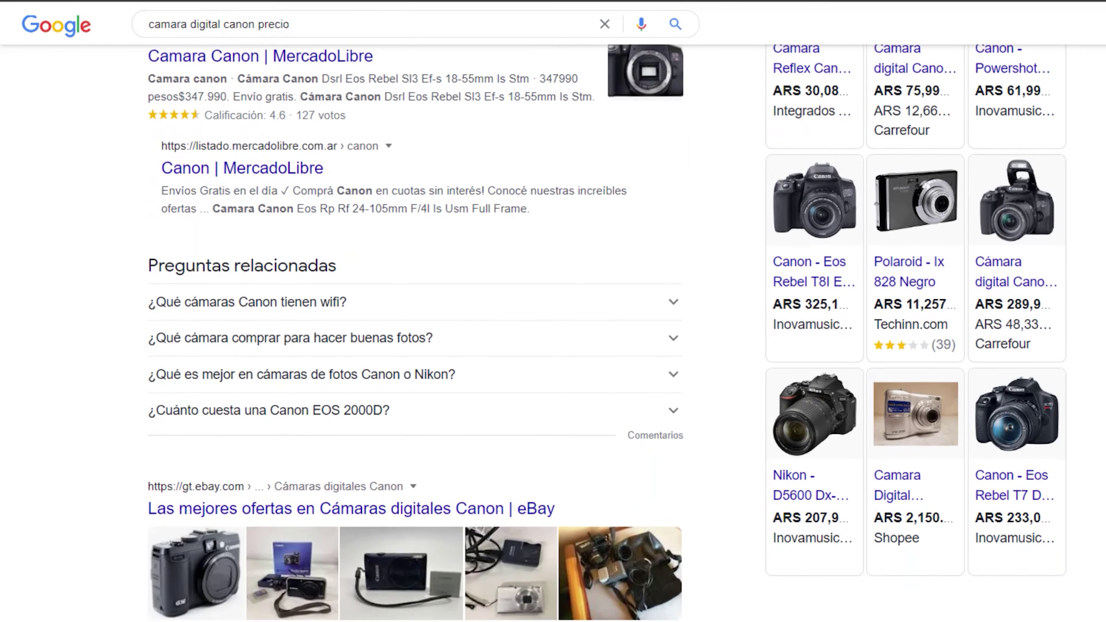
pyautogui.scroll(-8, 553, 323)
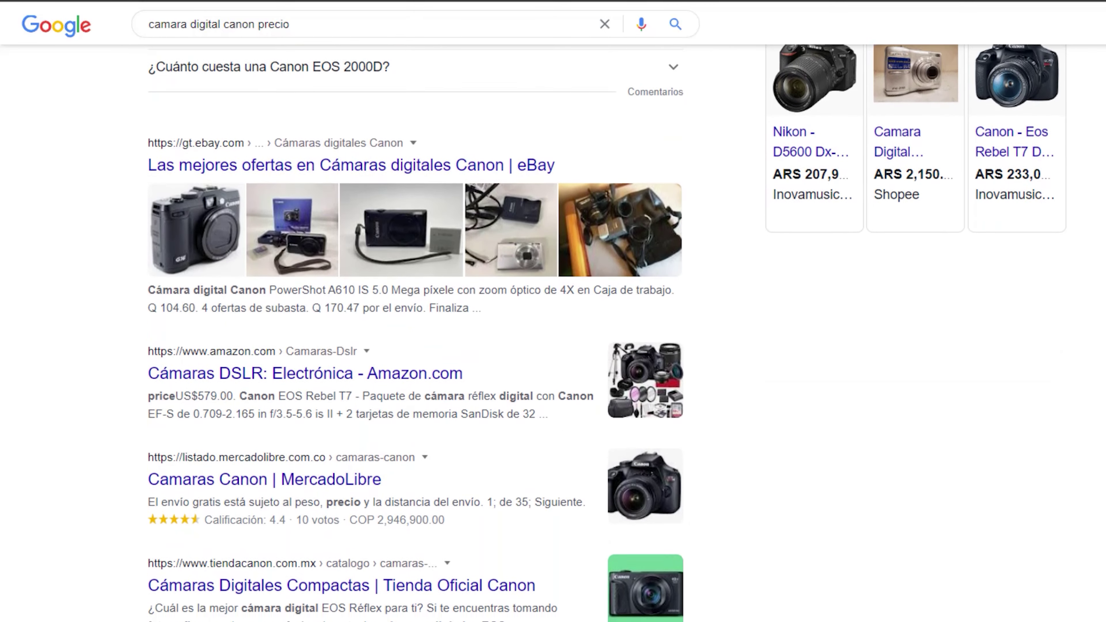
pyautogui.scroll(-7, 553, 322)
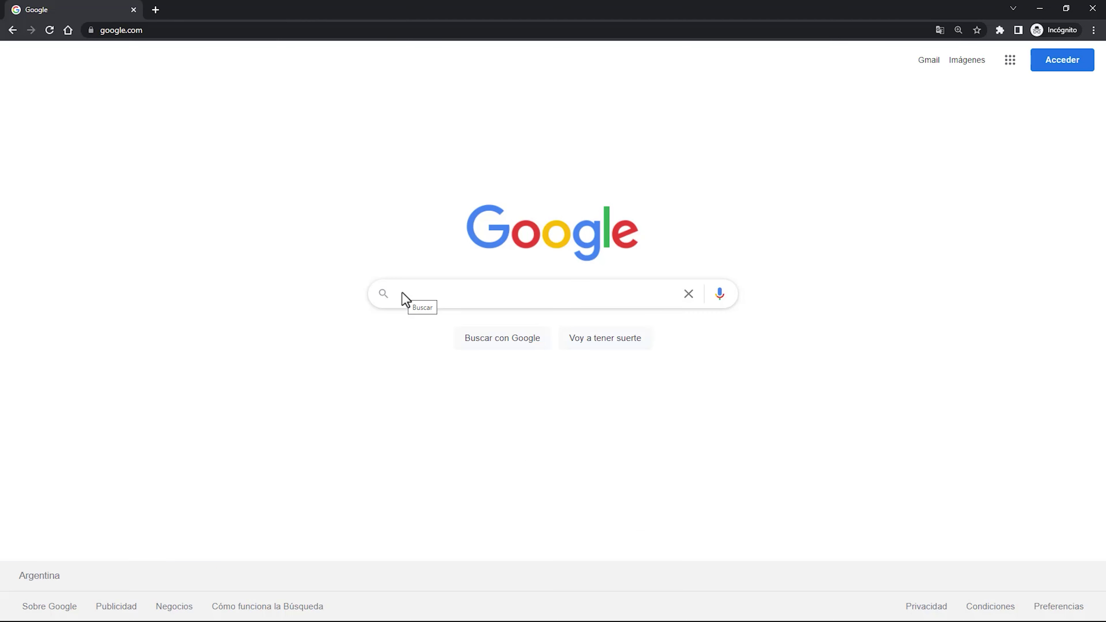
# Search Google for "camara digital" and look through the results page.
pyautogui.click(402, 293)
pyautogui.write('camar')
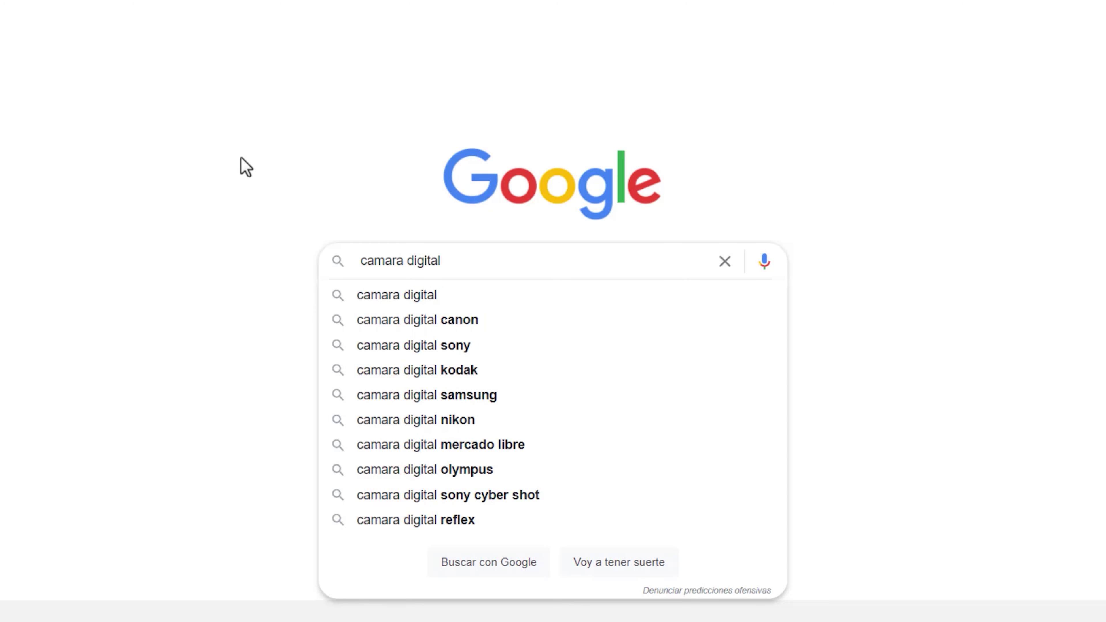
pyautogui.write('a digital')
pyautogui.press('Return')
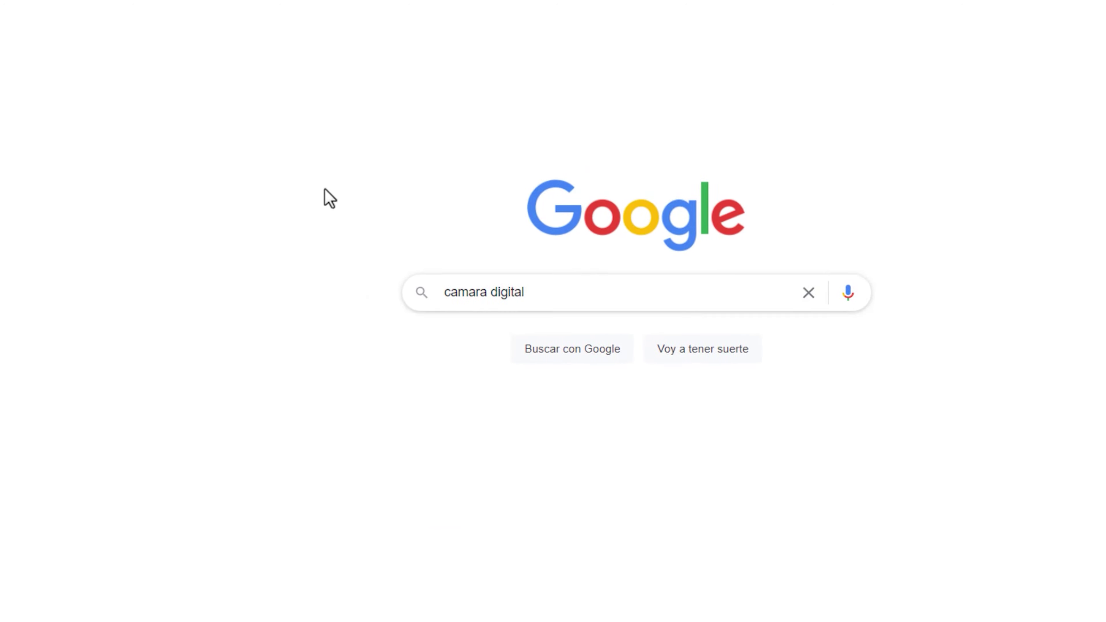
pyautogui.middleClick(894, 223)
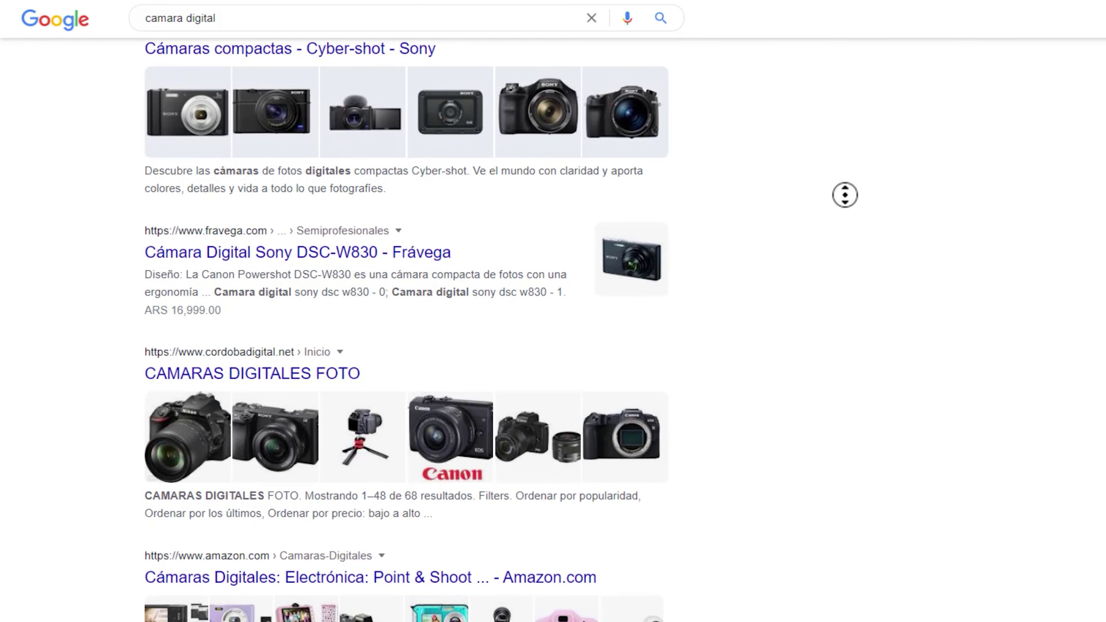
pyautogui.middleClick(824, 105)
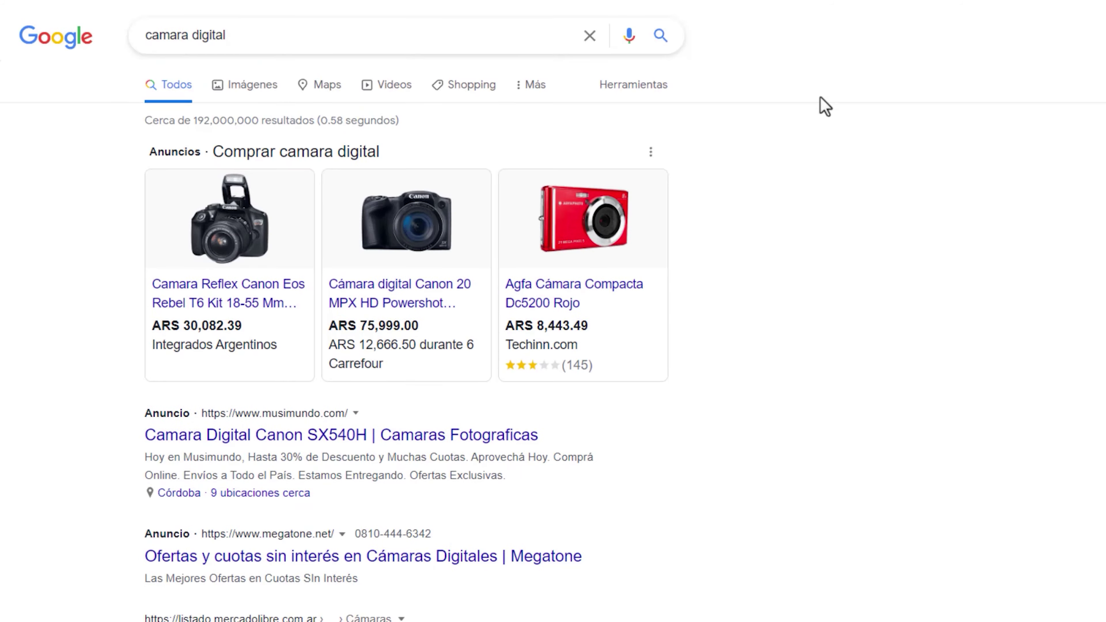
# Extend the query to "camara digital canon precio" using the suggestions, and browse the longer variants offered for it.
pyautogui.click(357, 36)
pyautogui.press('Down')
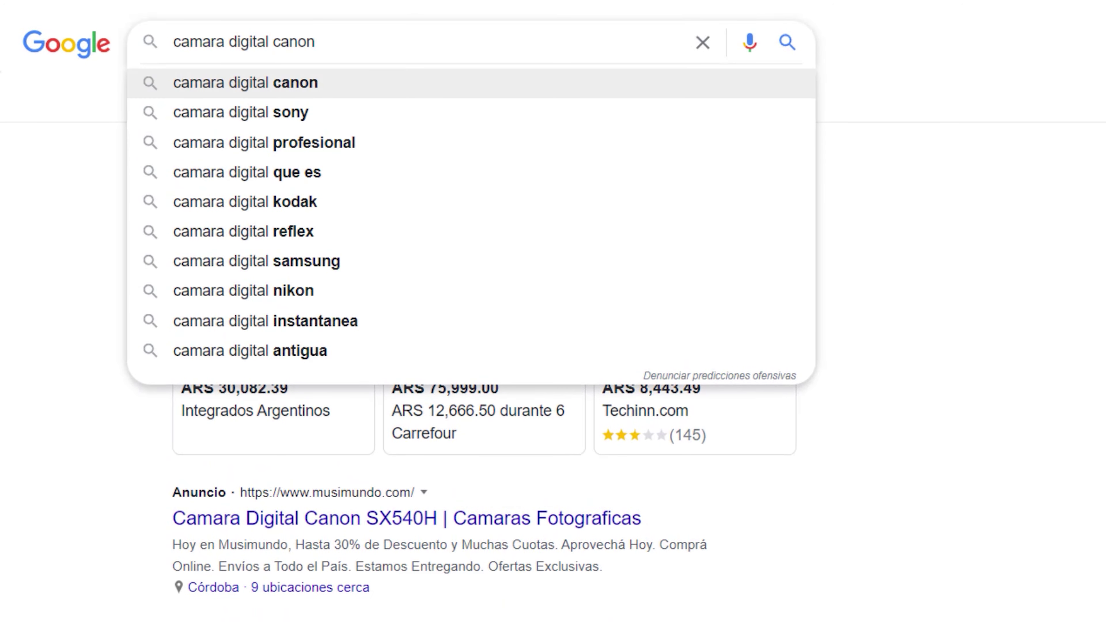
pyautogui.press('Down')
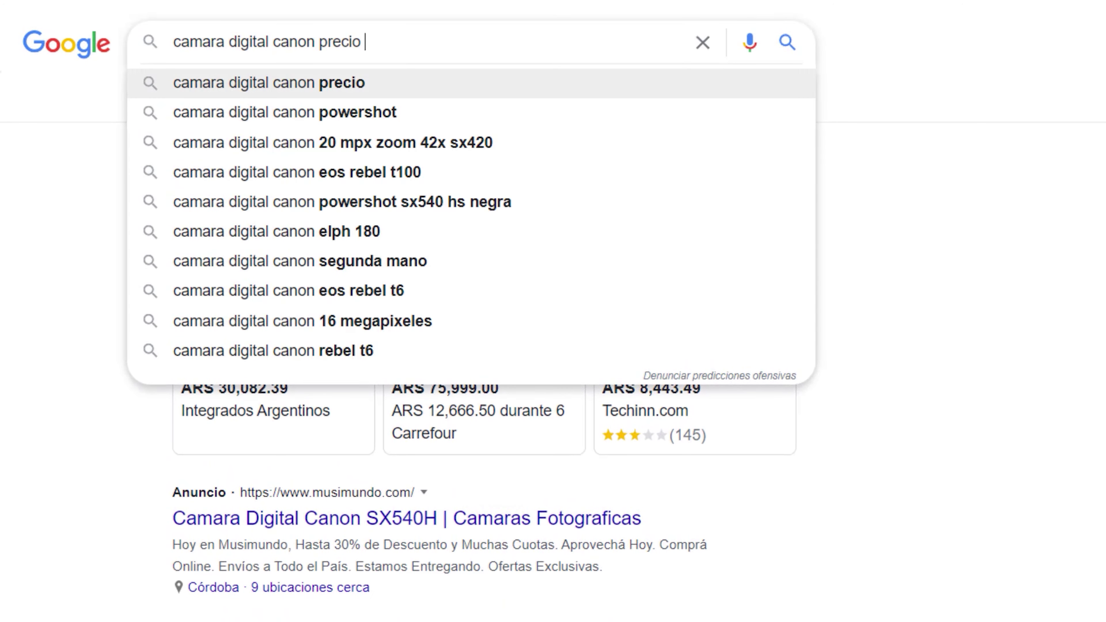
pyautogui.press('Down')
pyautogui.press('Down')
pyautogui.press('Down')
pyautogui.press('Down')
pyautogui.press('Down')
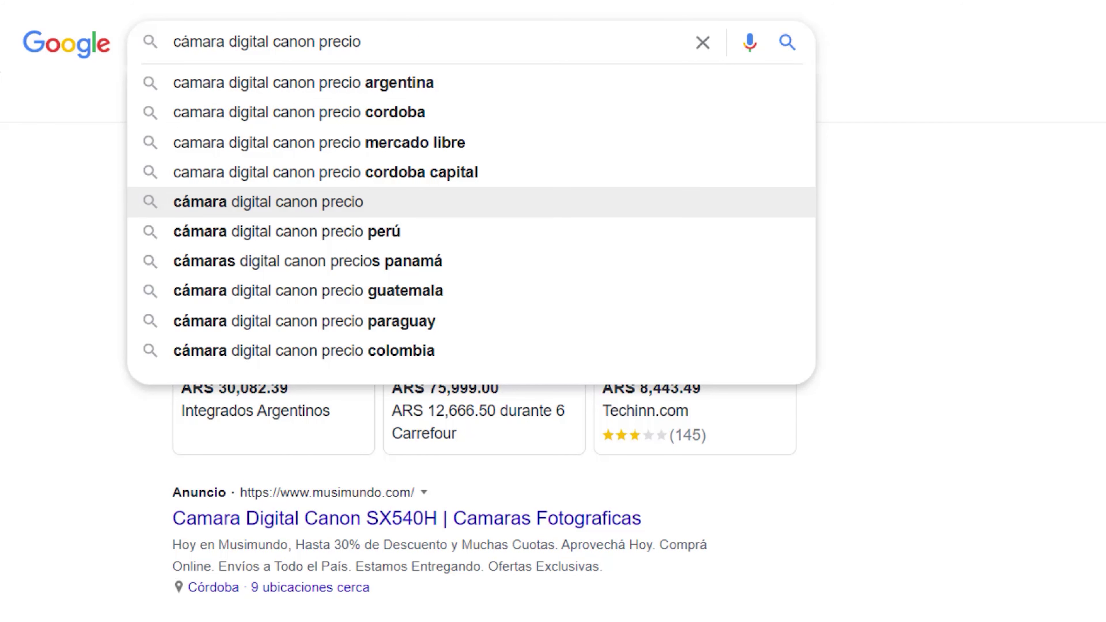
# Remove "precio" from the query and check the suggestions for the shortened phrase.
pyautogui.press('BackSpace')
pyautogui.press('BackSpace')
pyautogui.press('BackSpace')
pyautogui.press('BackSpace')
pyautogui.press('BackSpace')
pyautogui.press('BackSpace')
pyautogui.press('Down')
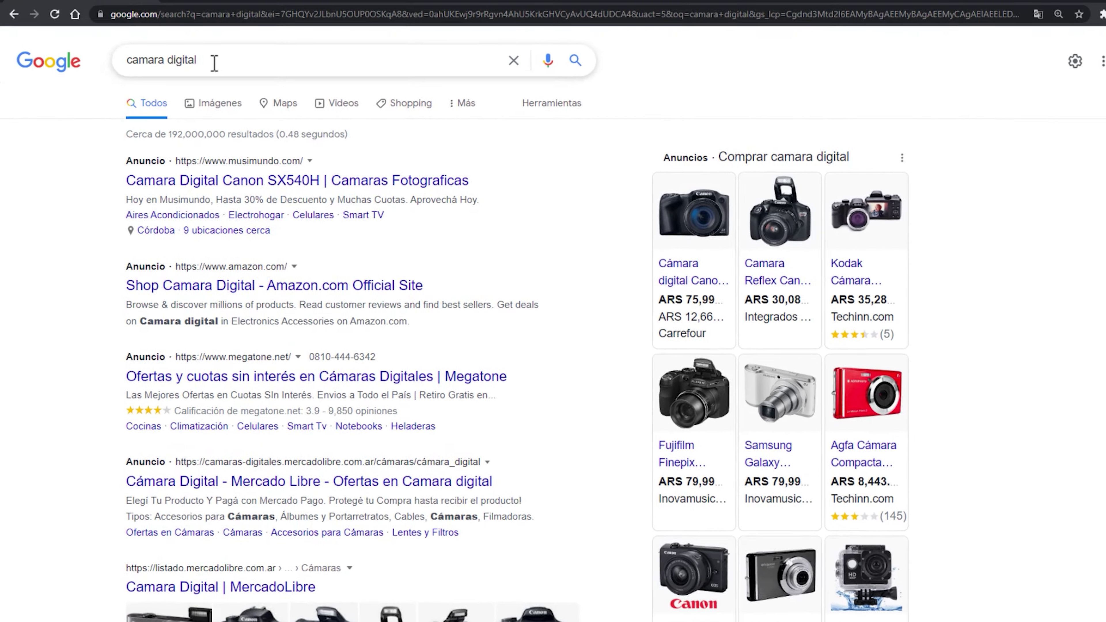
# Browse the suggestions for "camara digital" and extend the query to "camara digital profesional" from them.
pyautogui.click(199, 67)
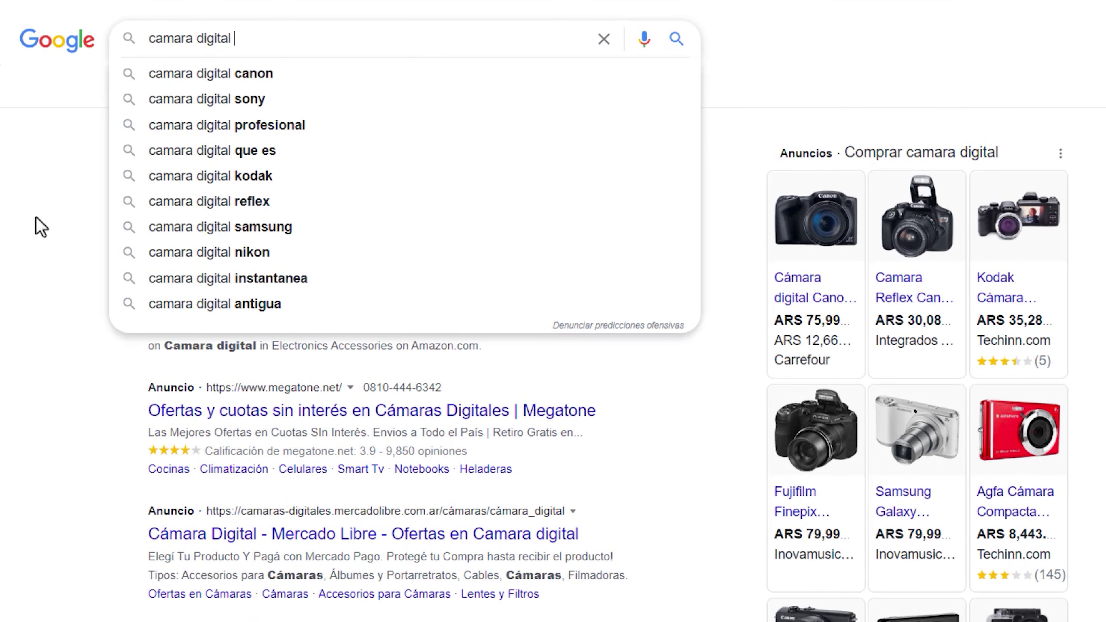
pyautogui.press('Down')
pyautogui.press('Down')
pyautogui.press('Down')
pyautogui.press('Down')
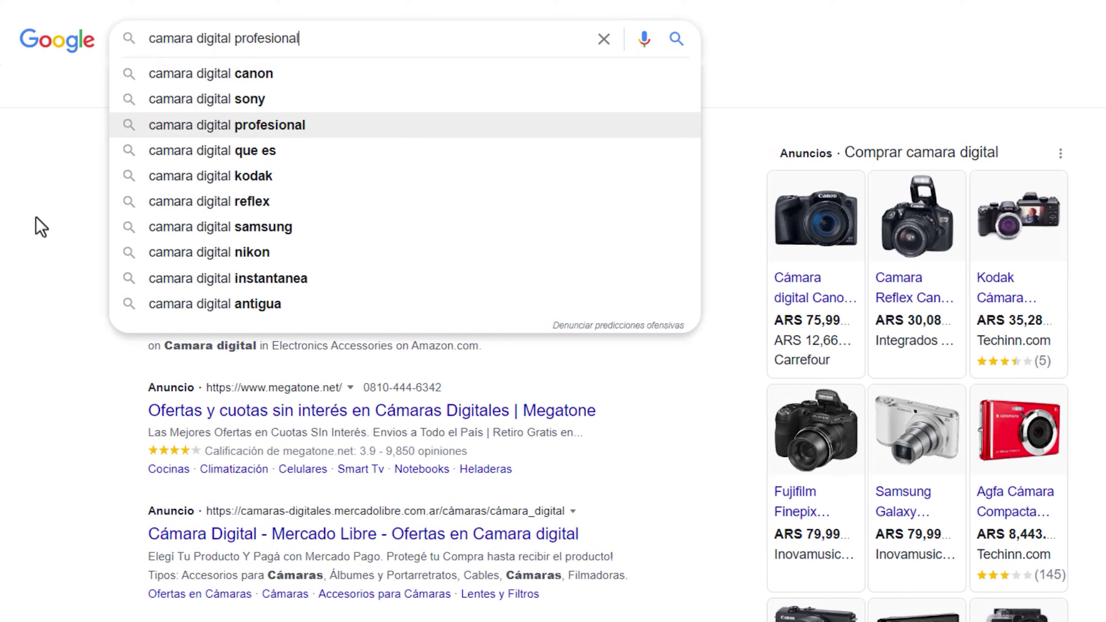
pyautogui.press('Down')
pyautogui.press('Down')
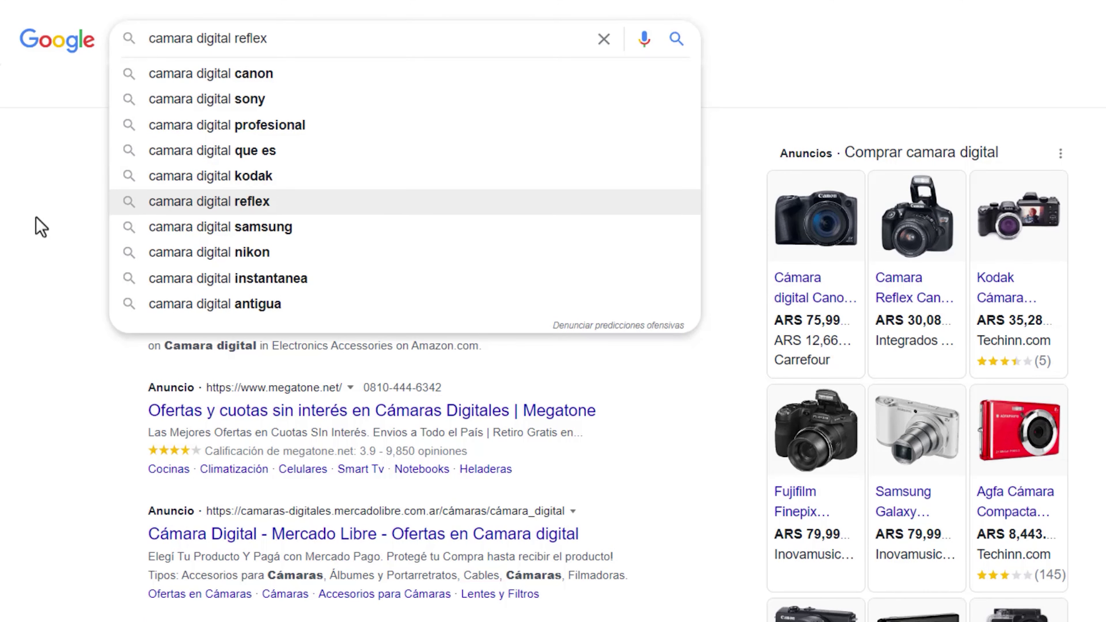
pyautogui.press('Up')
pyautogui.press('Up')
pyautogui.press('Up')
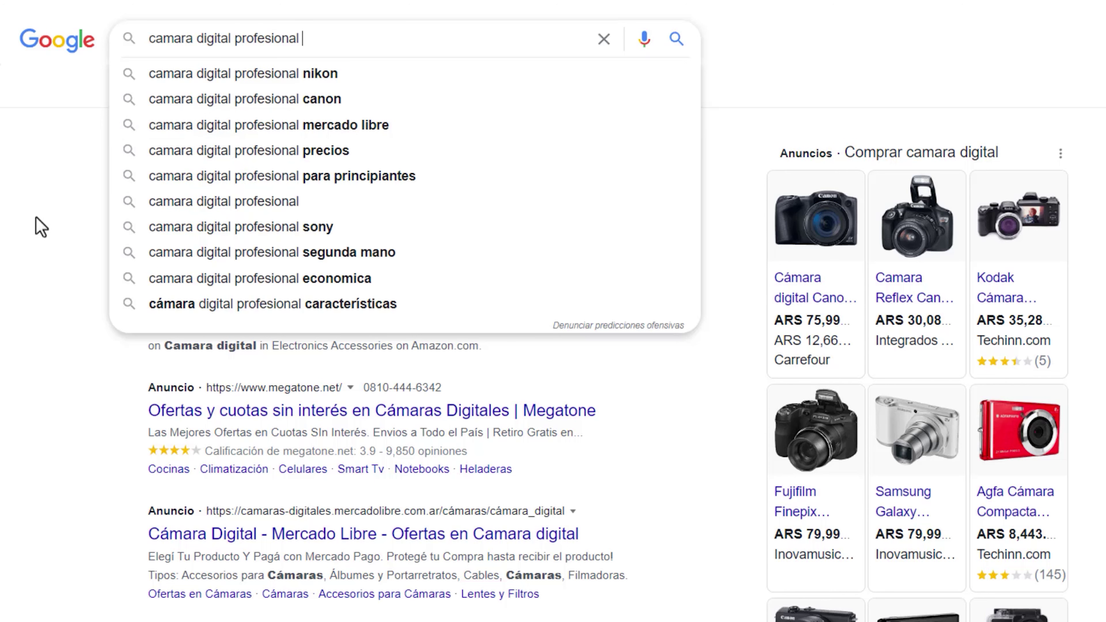
# Go through the suggestions for "camara digital profesional" and extend the query with "para principiantes".
pyautogui.press('Down')
pyautogui.press('Down')
pyautogui.press('Down')
pyautogui.press('Down')
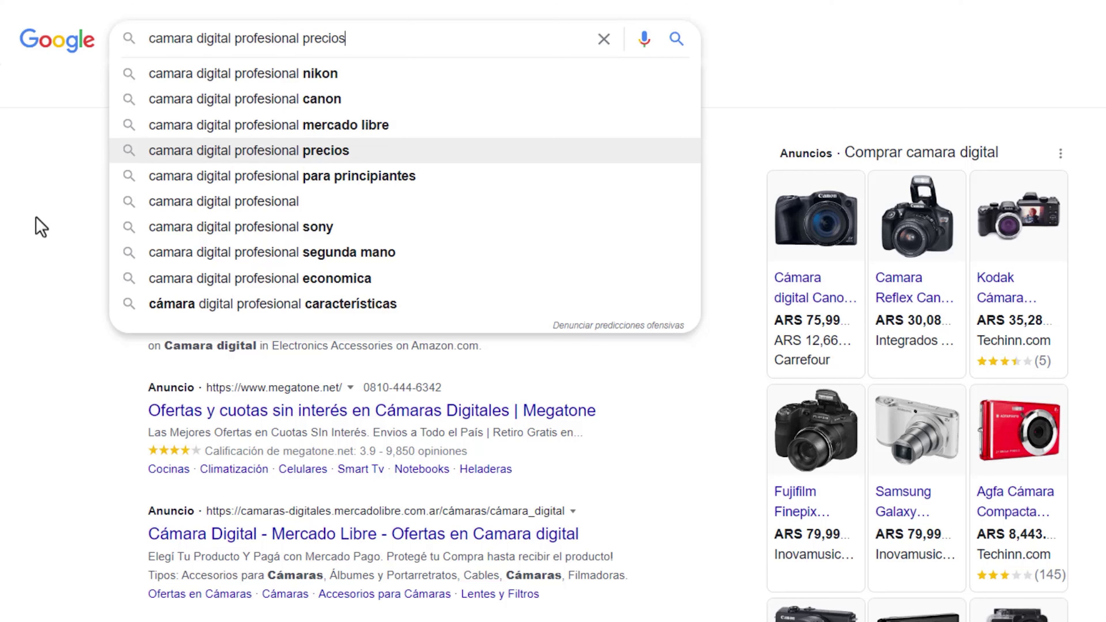
pyautogui.press('Down')
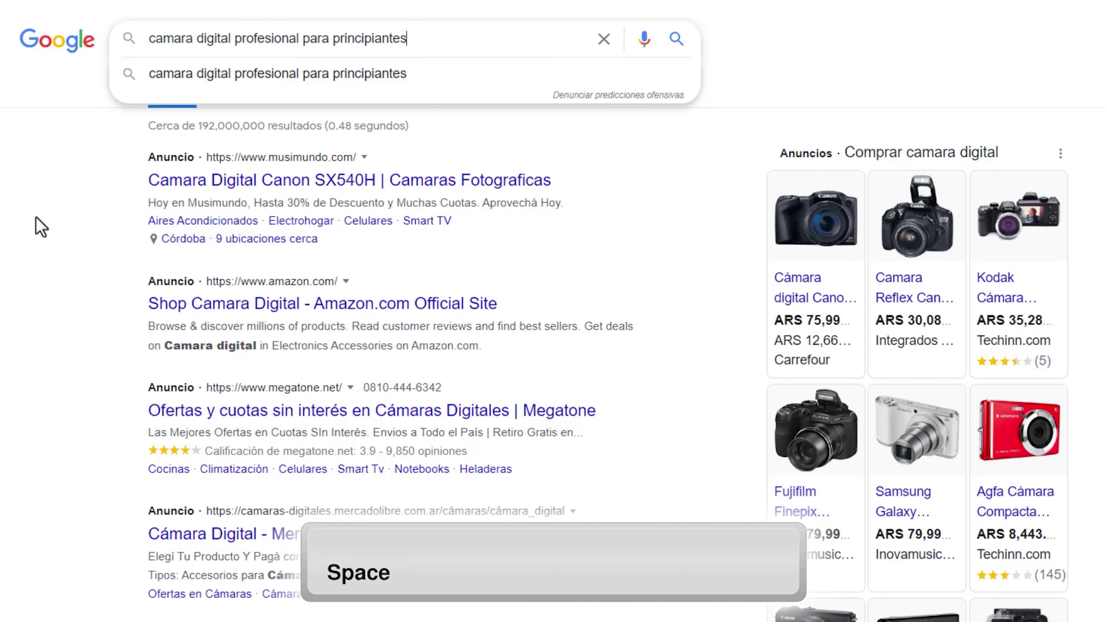
# Shorten the query back to "camara digital" to bring up its suggestions again.
pyautogui.press('BackSpace')
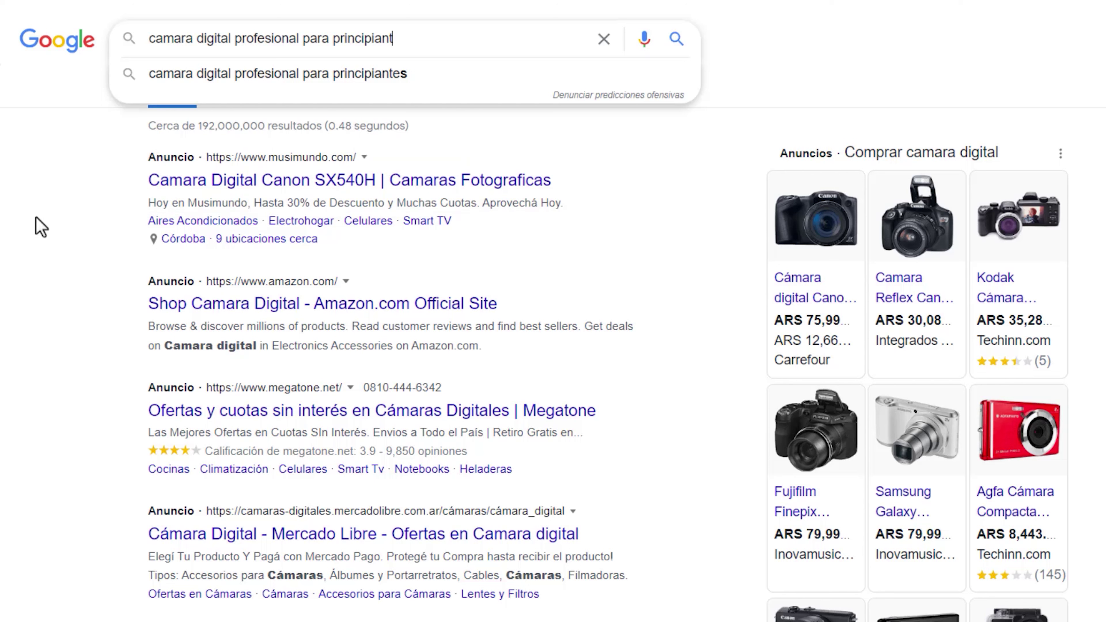
pyautogui.press('BackSpace')
pyautogui.press('BackSpace')
pyautogui.press('BackSpace')
pyautogui.press('BackSpace')
pyautogui.press('BackSpace')
pyautogui.press('BackSpace')
pyautogui.press('BackSpace')
pyautogui.press('BackSpace')
pyautogui.press('BackSpace')
pyautogui.press('BackSpace')
pyautogui.press('BackSpace')
pyautogui.press('BackSpace')
pyautogui.press('BackSpace')
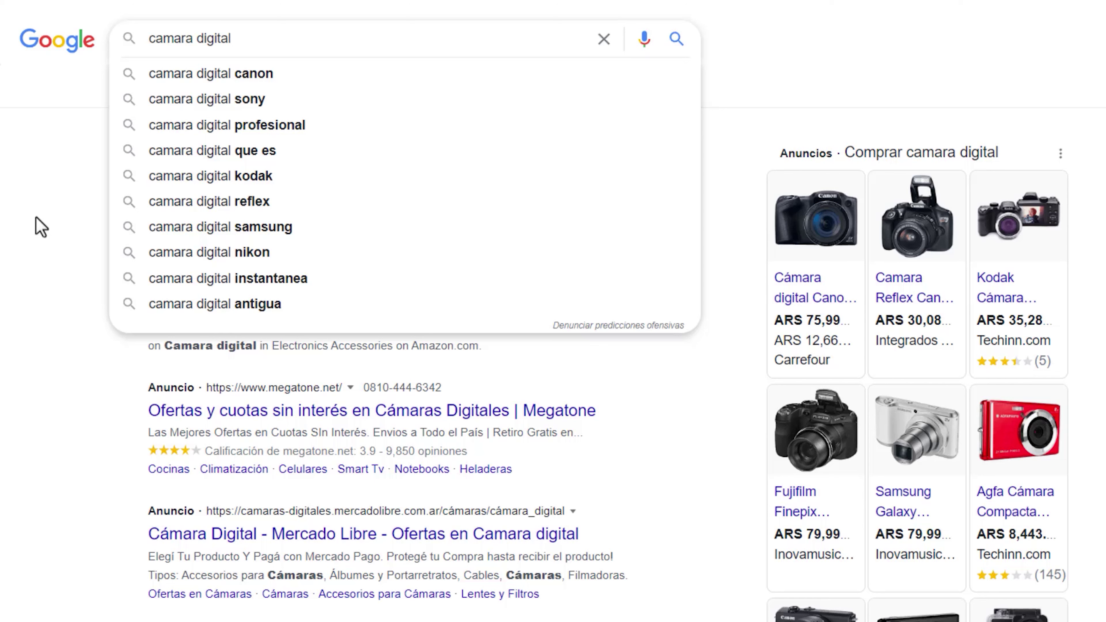
# Extend the query through the Canon and PowerShot suggestions to "camara digital canon powershot sx540 hs negra".
pyautogui.press('Down')
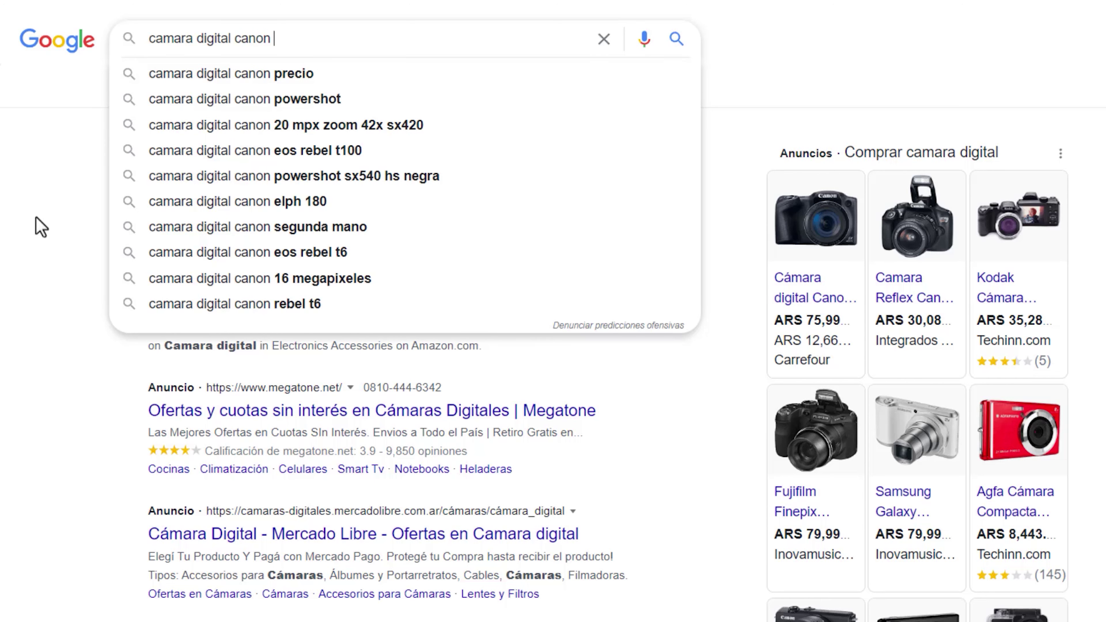
pyautogui.press('Down')
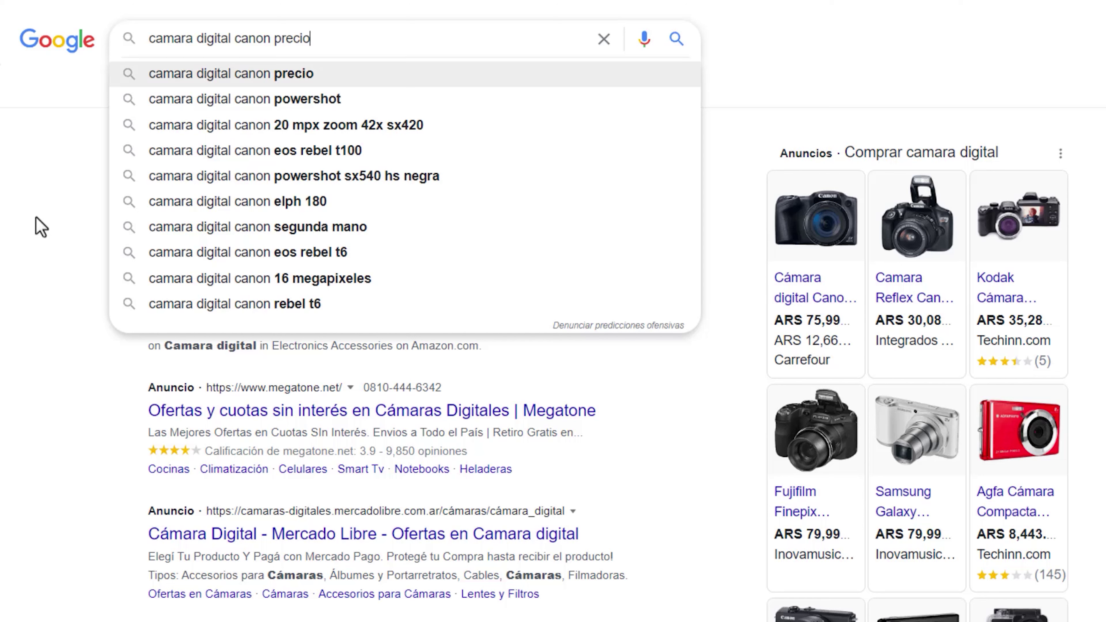
pyautogui.press('Down')
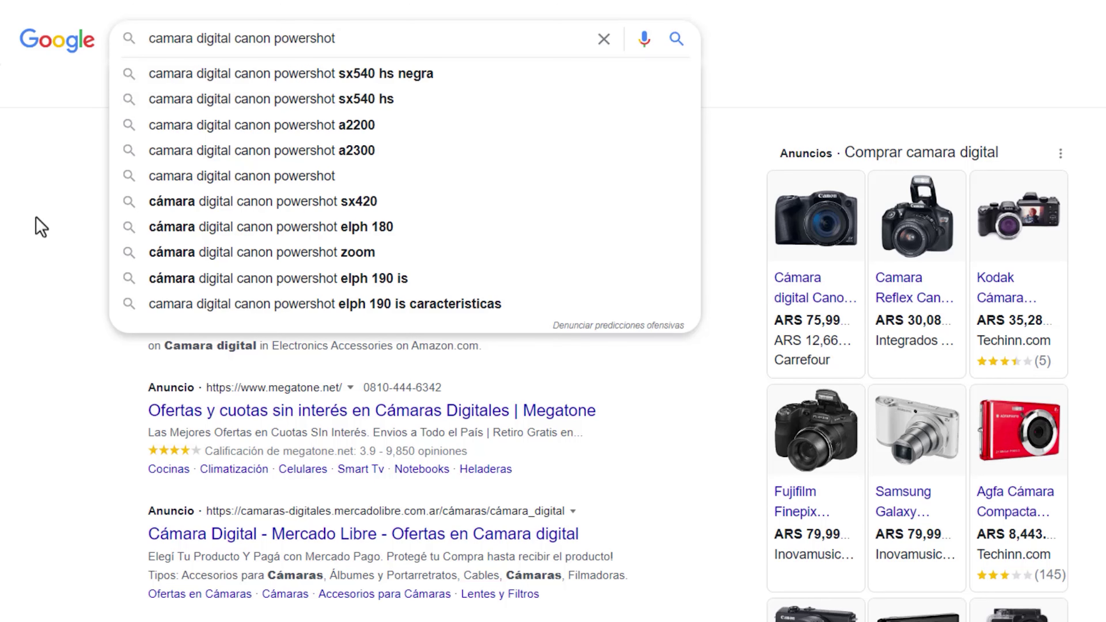
pyautogui.press('Down')
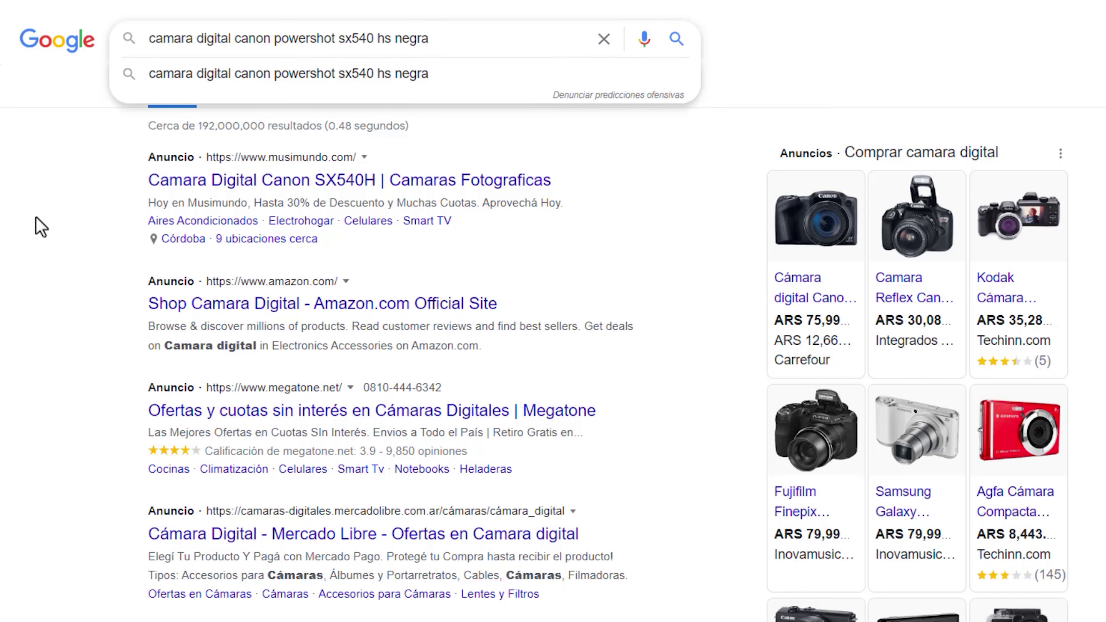
# Cut the query back to "camara digital canon powershot sx540" and check the suggestions for it.
pyautogui.press('BackSpace')
pyautogui.press('BackSpace')
pyautogui.press('BackSpace')
pyautogui.press('BackSpace')
pyautogui.press('BackSpace')
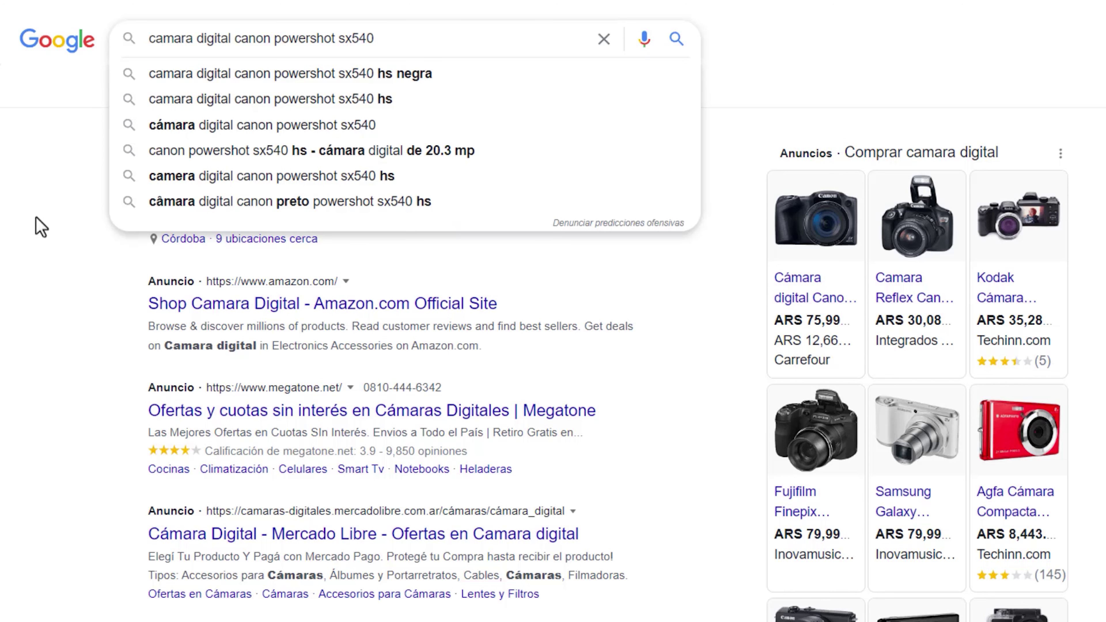
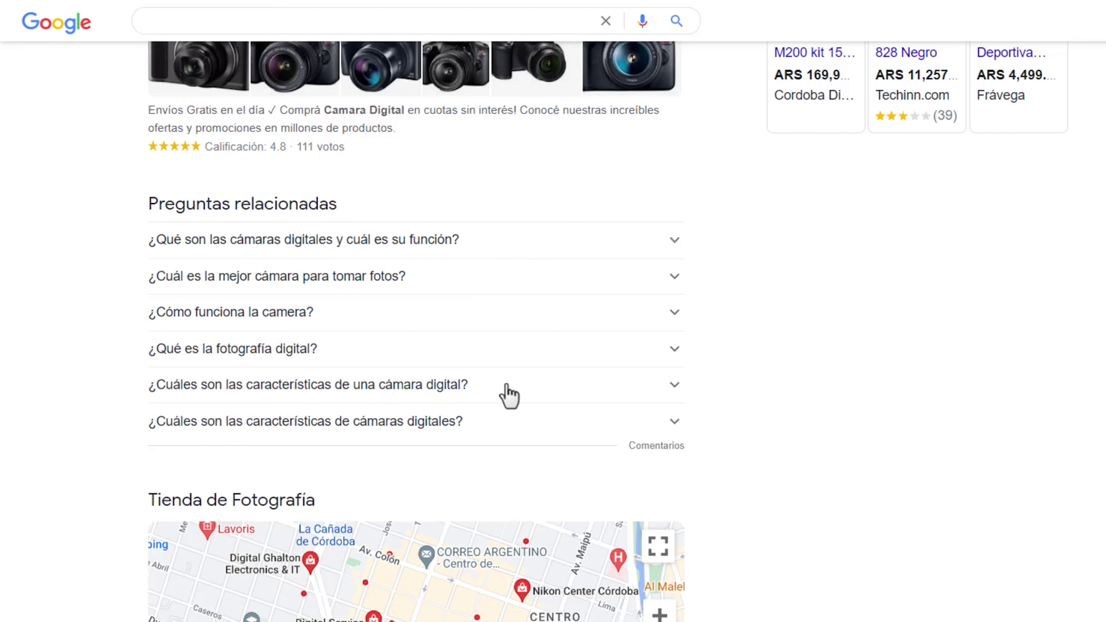
# Expand and collapse the related question about the characteristics of a digital camera, and look through the added questions and remaining results.
pyautogui.click(510, 395)
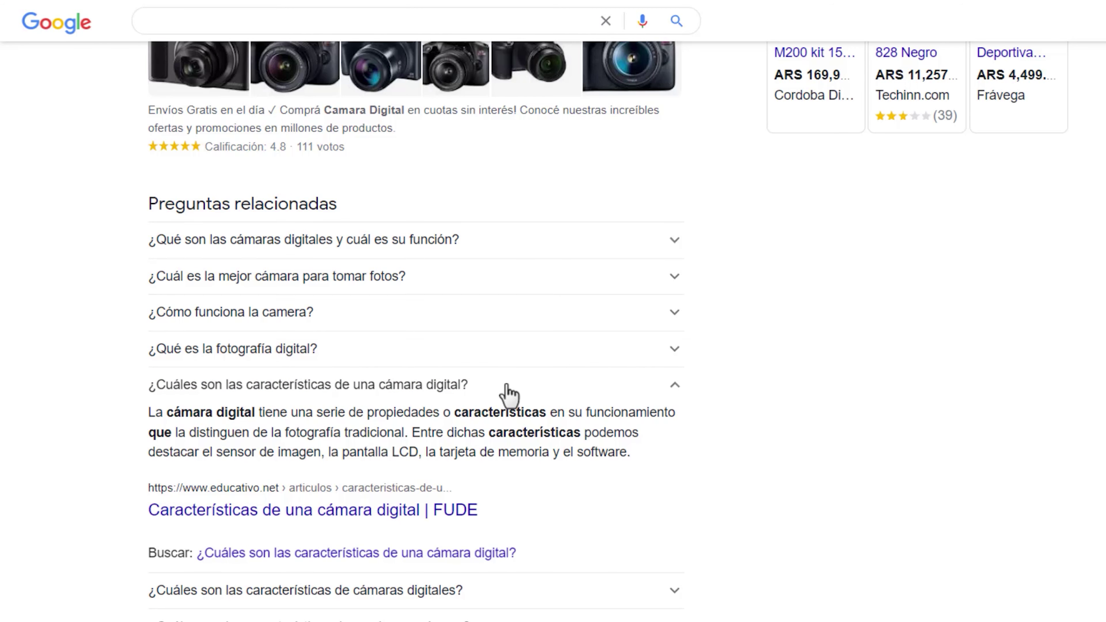
pyautogui.click(507, 394)
pyautogui.scroll(-3, 508, 395)
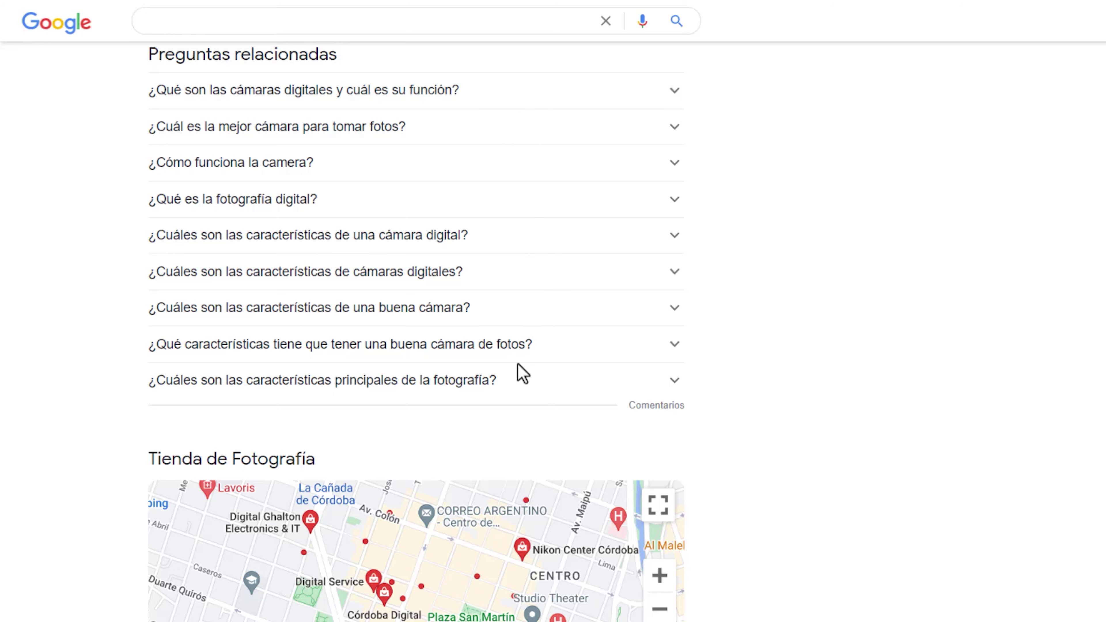
pyautogui.scroll(15, 523, 374)
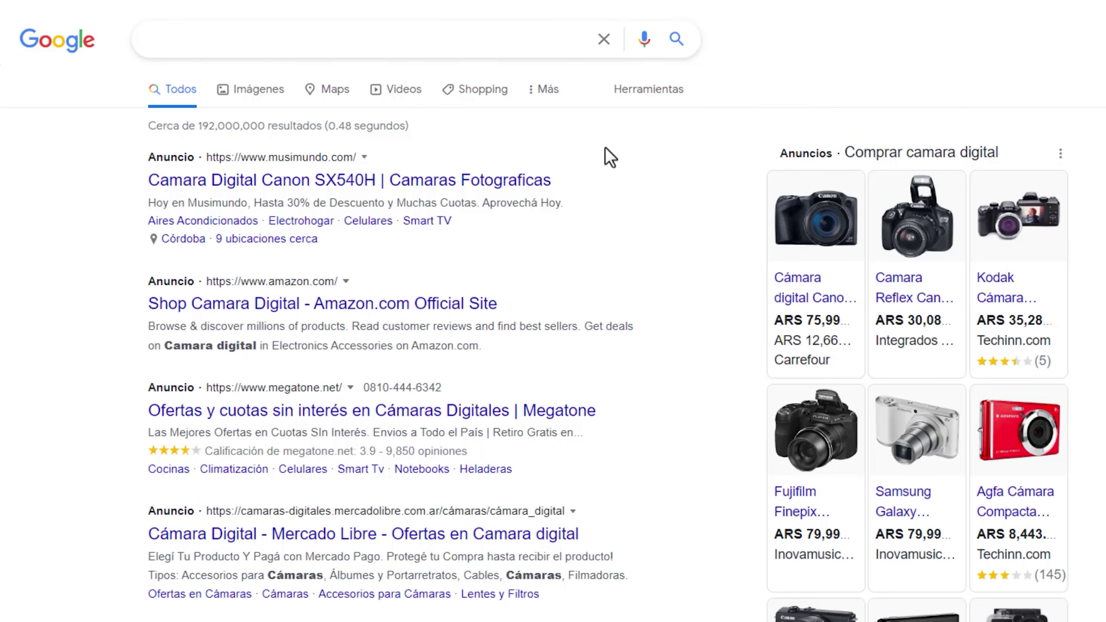
pyautogui.scroll(-20, 523, 374)
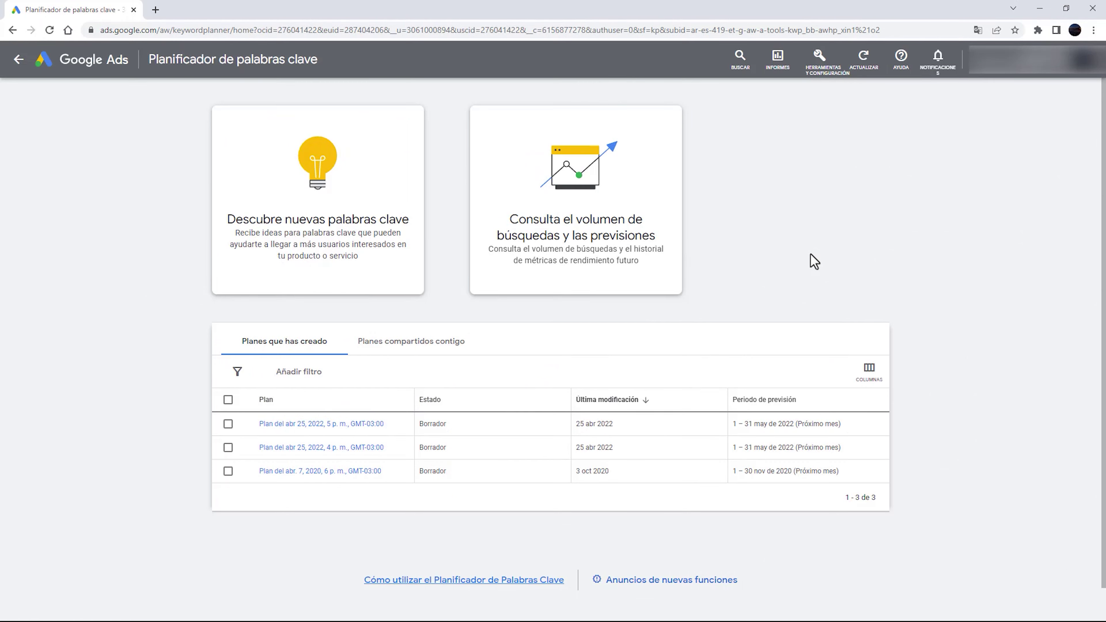
# In the Google Ads Keyword Planner, discover new keywords starting from "camara digital" and show the results.
pyautogui.click(363, 201)
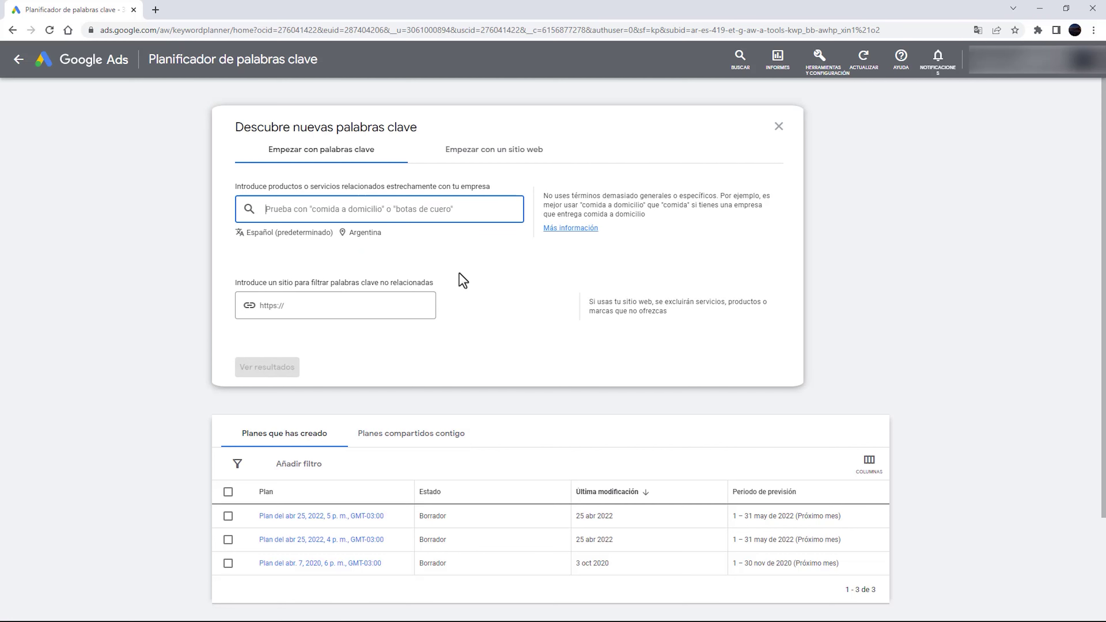
pyautogui.write('camara digital')
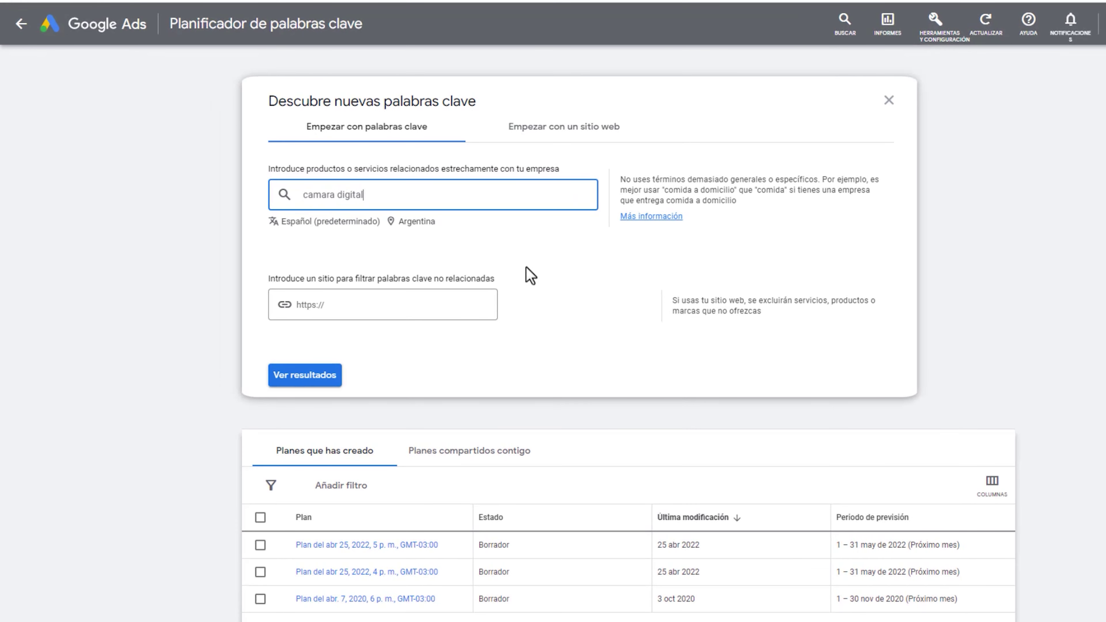
pyautogui.click(568, 144)
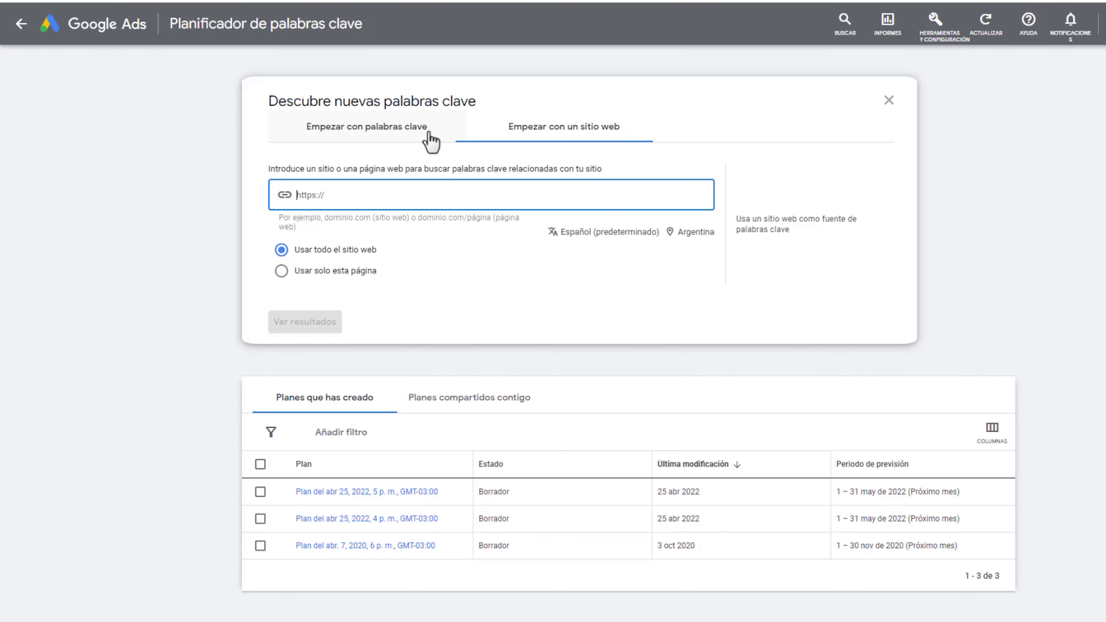
pyautogui.click(432, 141)
pyautogui.click(411, 236)
pyautogui.click(323, 379)
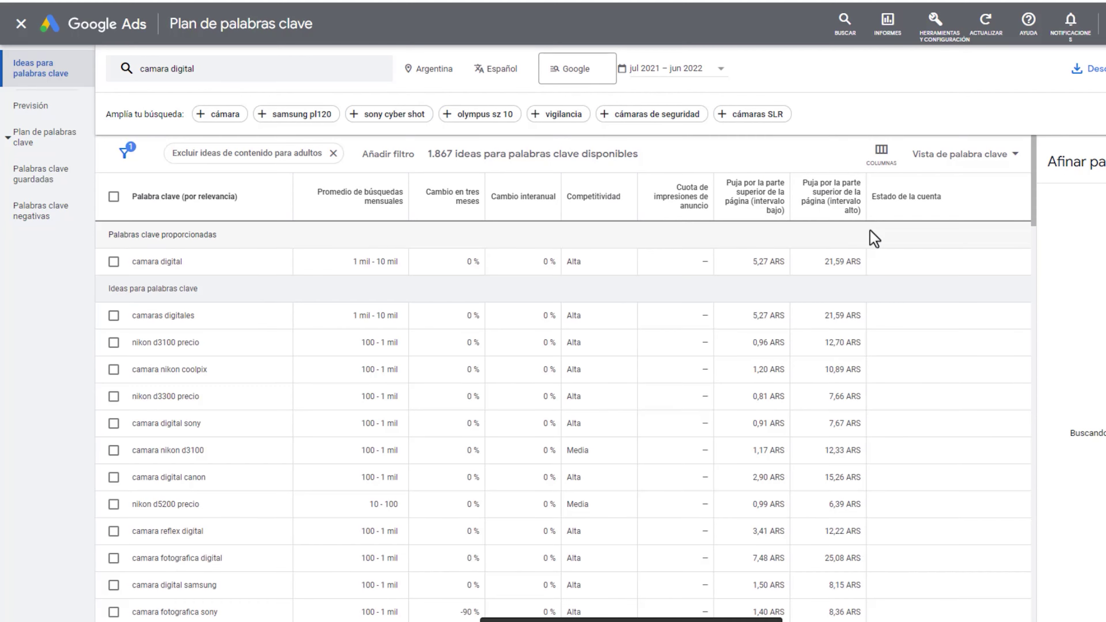
# Check the monthly search range for "camara digital" and sort the keyword ideas by average monthly searches.
pyautogui.moveTo(354, 266); pyautogui.dragTo(397, 262)
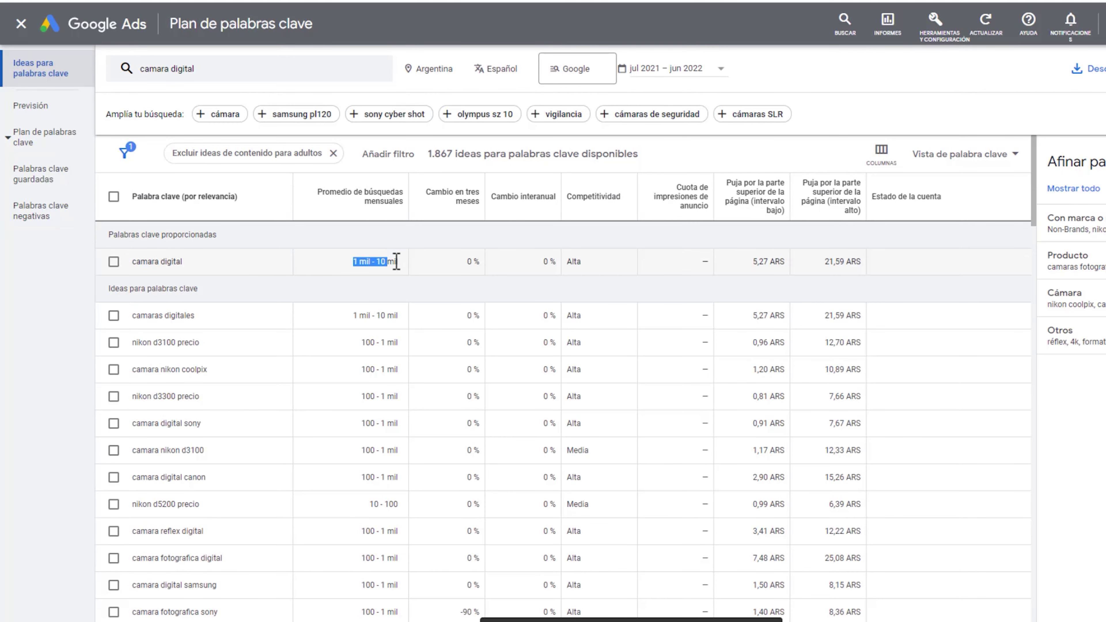
pyautogui.click(340, 272)
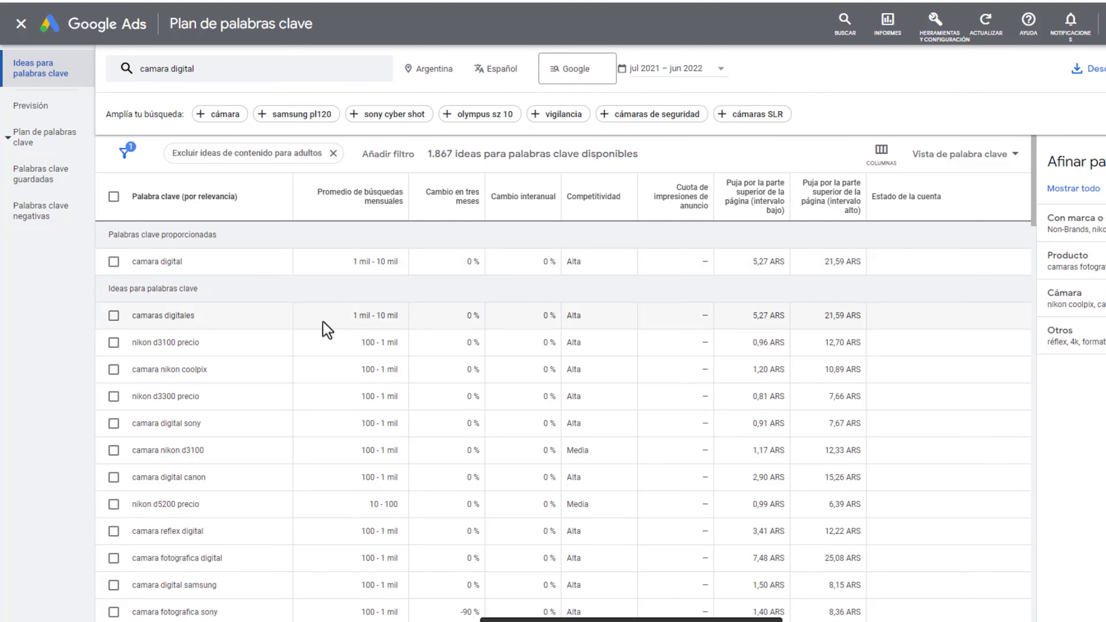
pyautogui.click(344, 205)
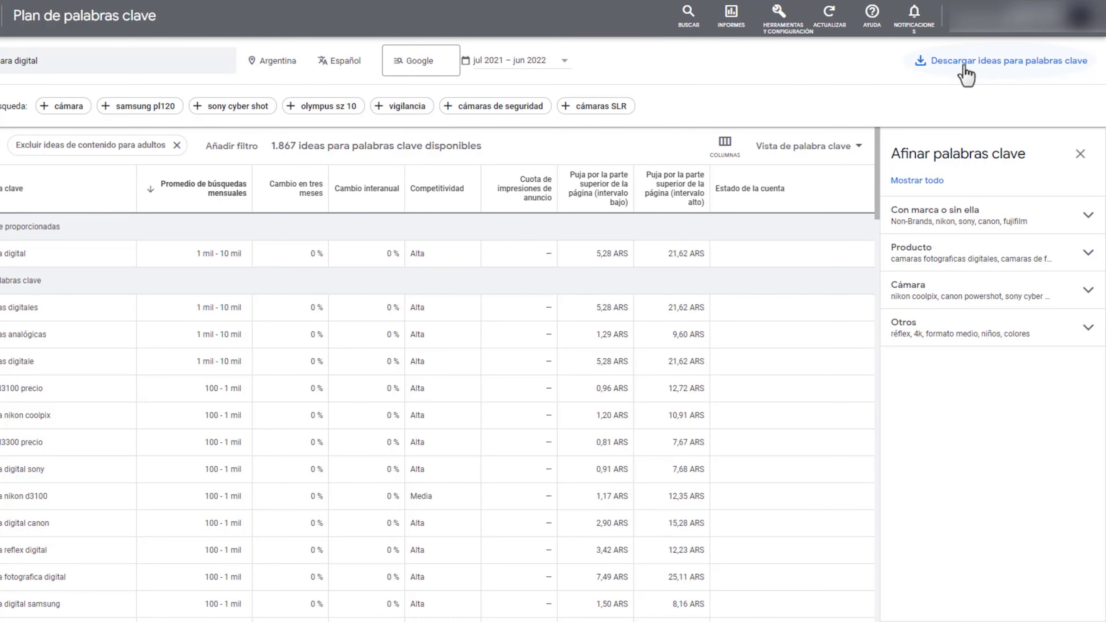
# Export the keyword ideas to Google Sheets as "Investigación de Palabras Clave" and open that spreadsheet.
pyautogui.click(965, 69)
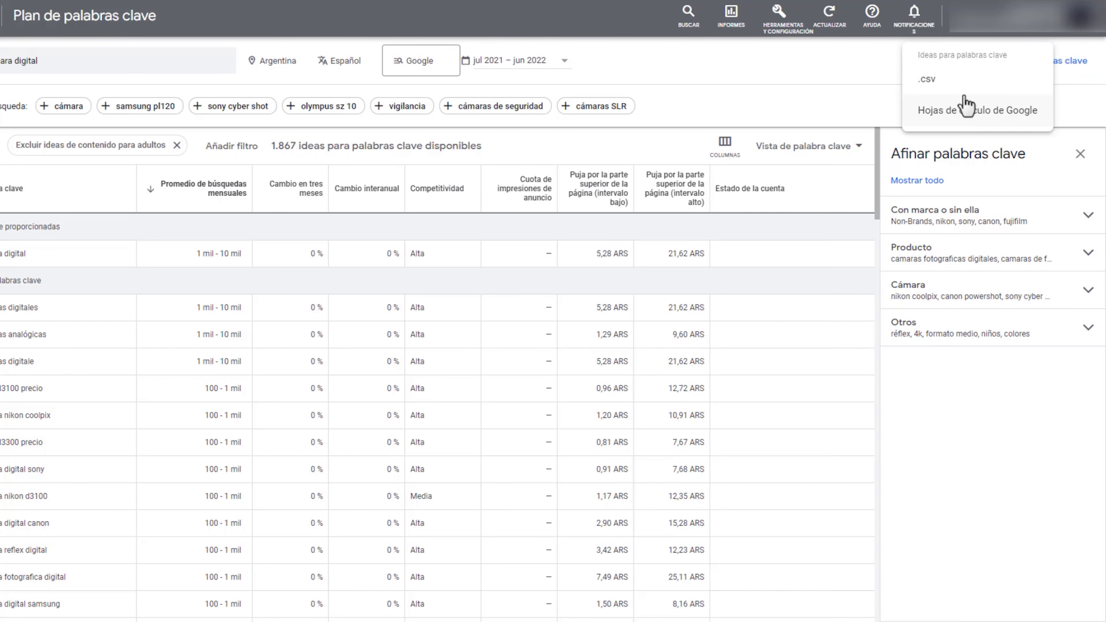
pyautogui.click(966, 114)
pyautogui.moveTo(619, 285); pyautogui.dragTo(454, 290)
pyautogui.write('Investigacion de Pl')
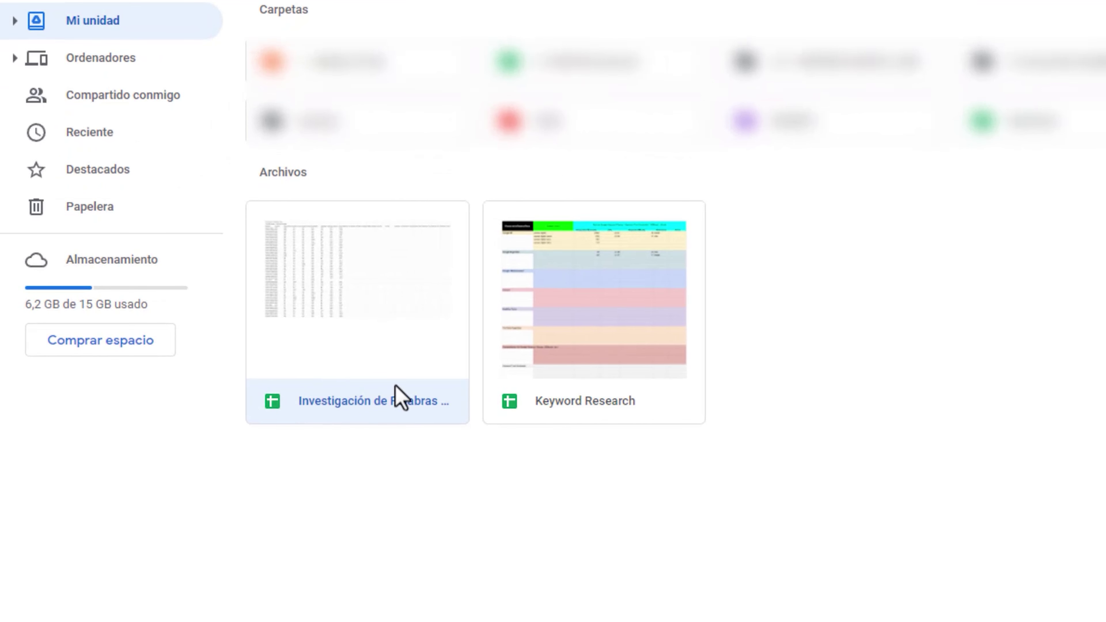
pyautogui.click(358, 8)
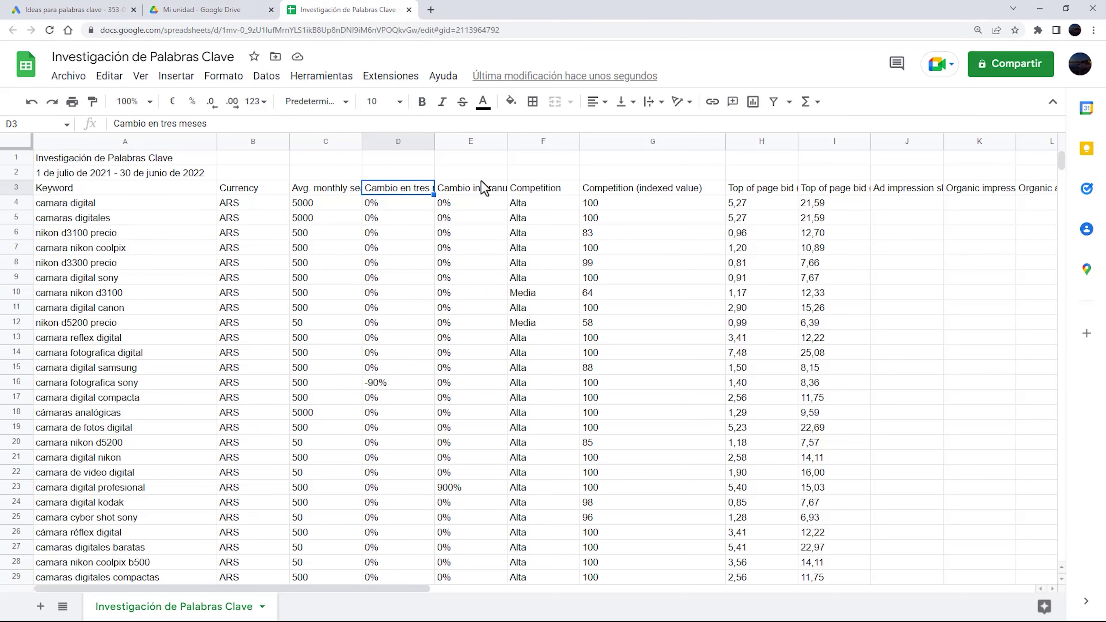
# Look through the exported keywords and sort the sheet Z to A by the average monthly searches column.
pyautogui.scroll(-17, 187, 197)
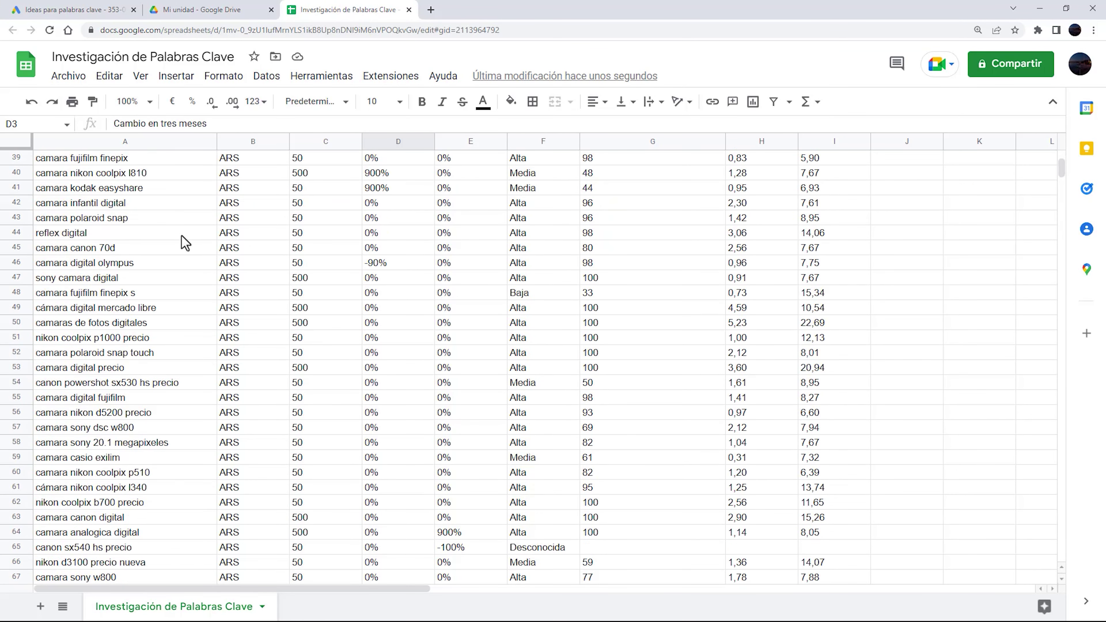
pyautogui.scroll(17, 182, 236)
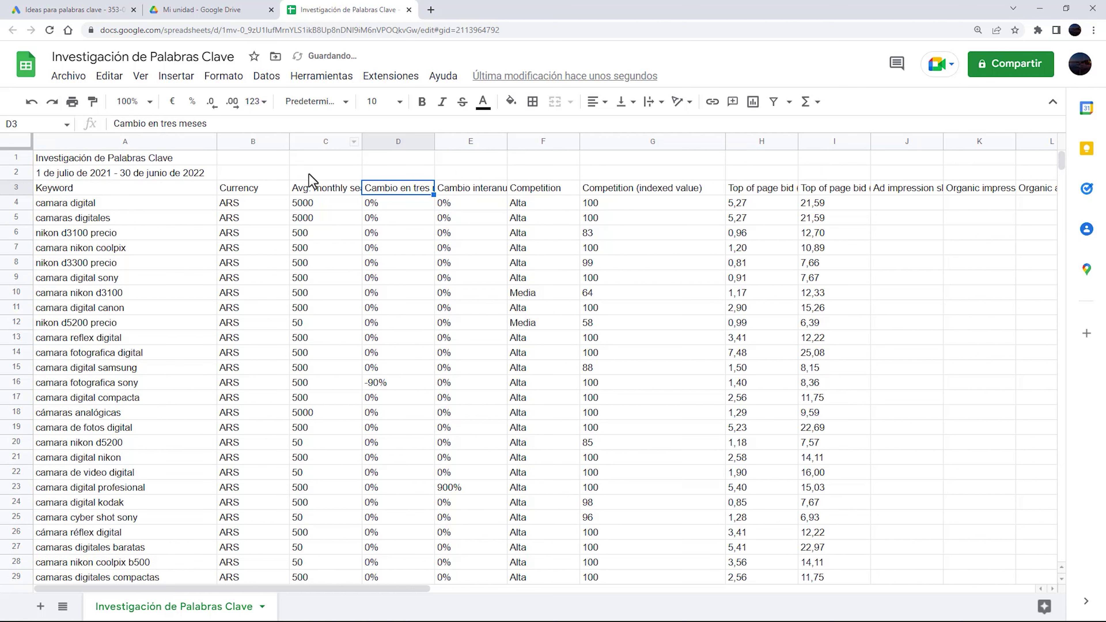
pyautogui.click(354, 141)
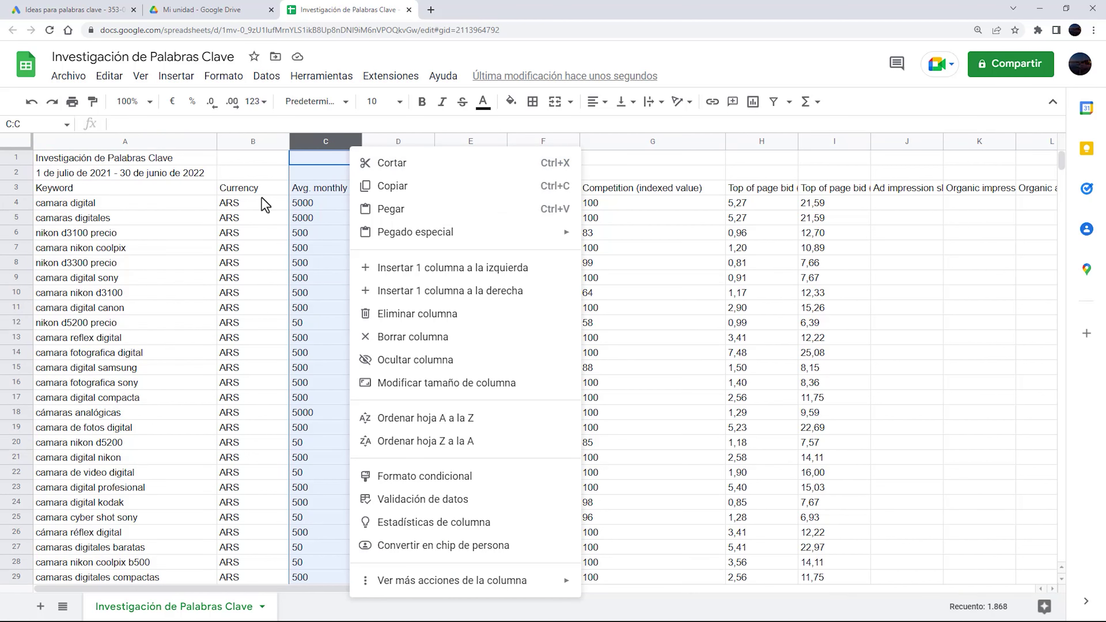
pyautogui.click(434, 447)
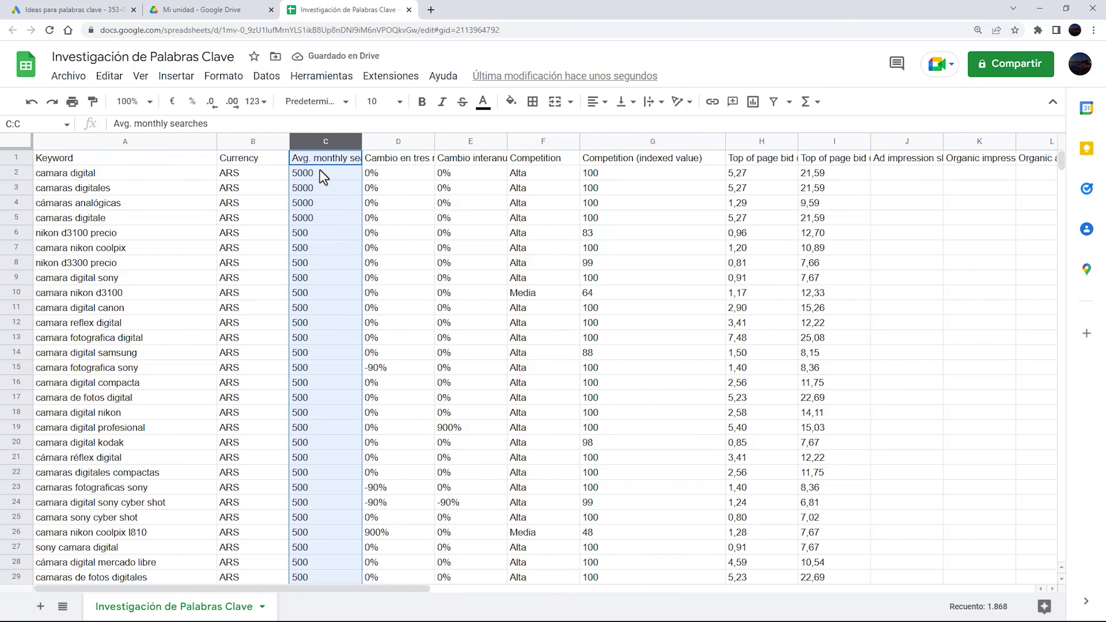
pyautogui.scroll(-15, 331, 261)
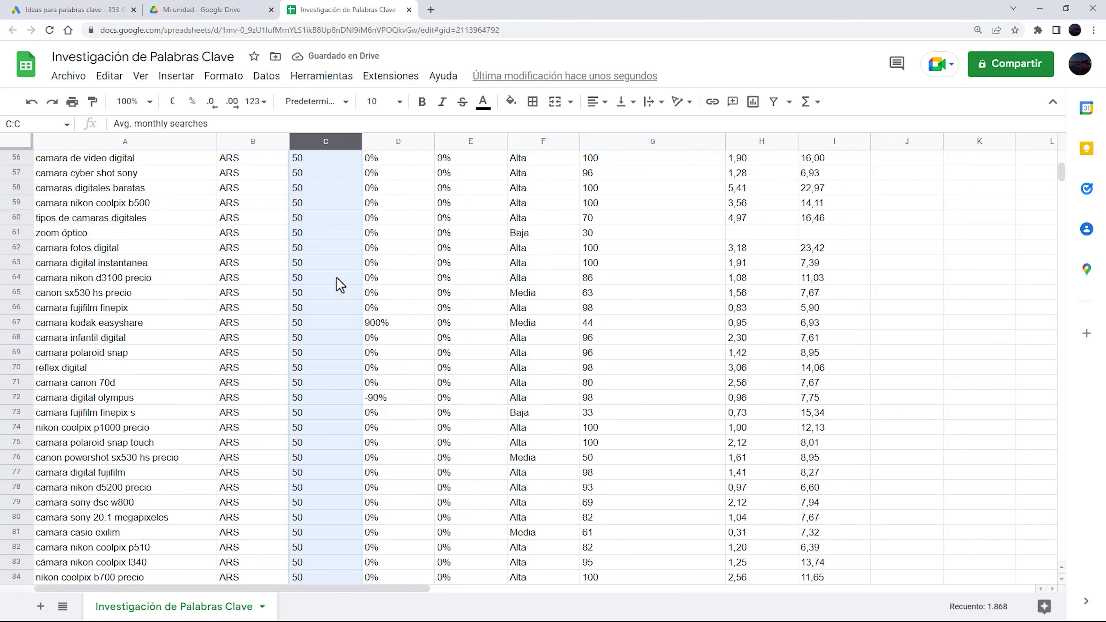
pyautogui.scroll(15, 337, 278)
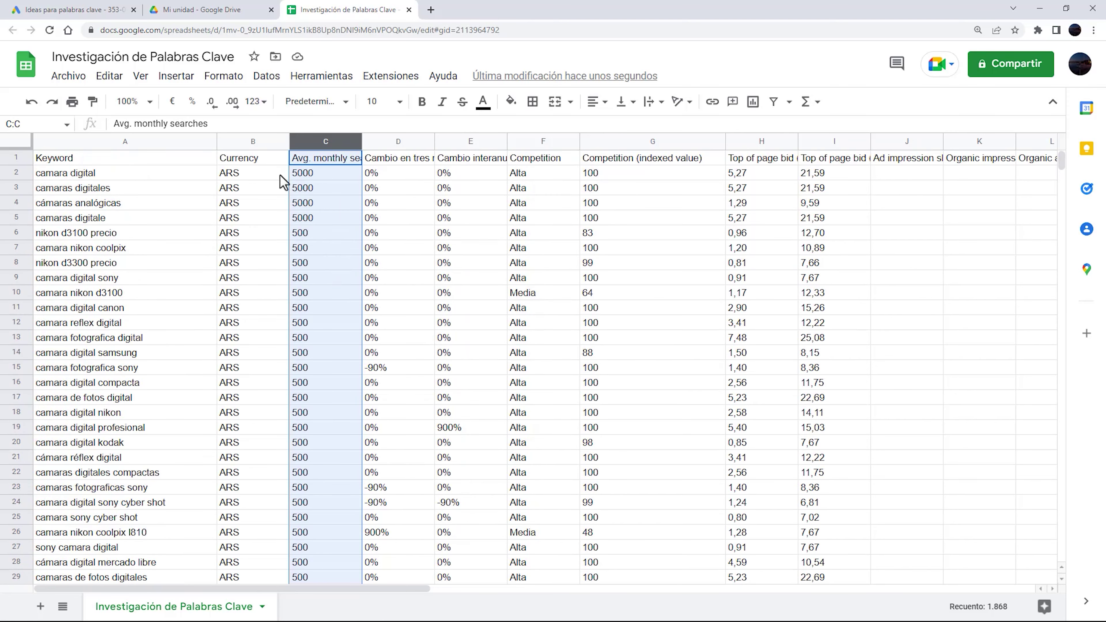
# Delete the Currency column and select the three-month and year-over-year change columns.
pyautogui.click(260, 144)
pyautogui.rightClick(262, 143)
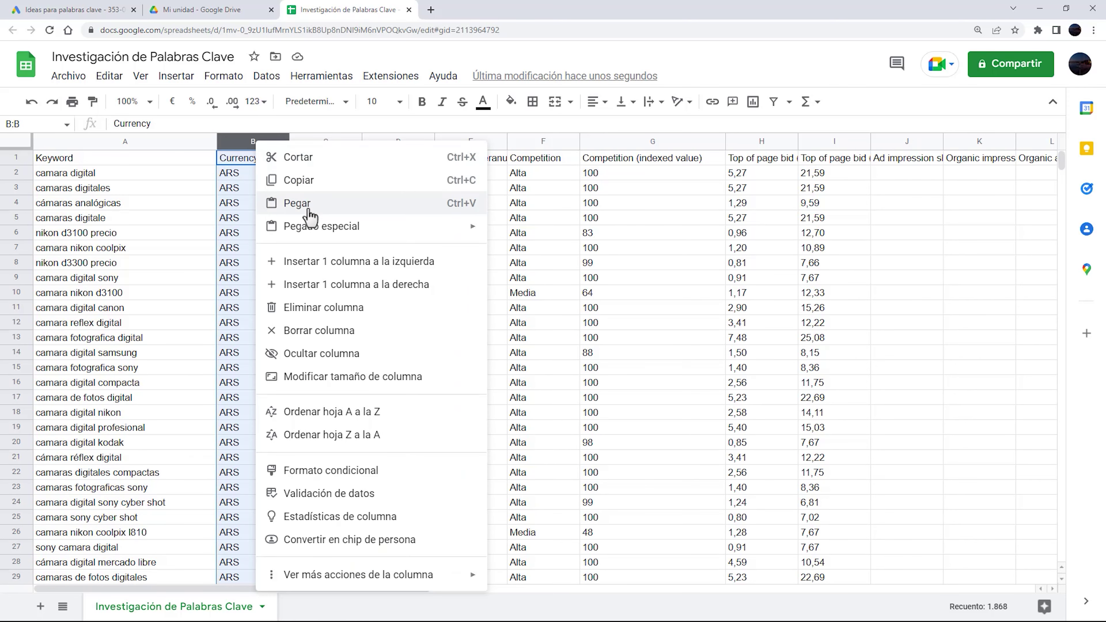
pyautogui.click(336, 308)
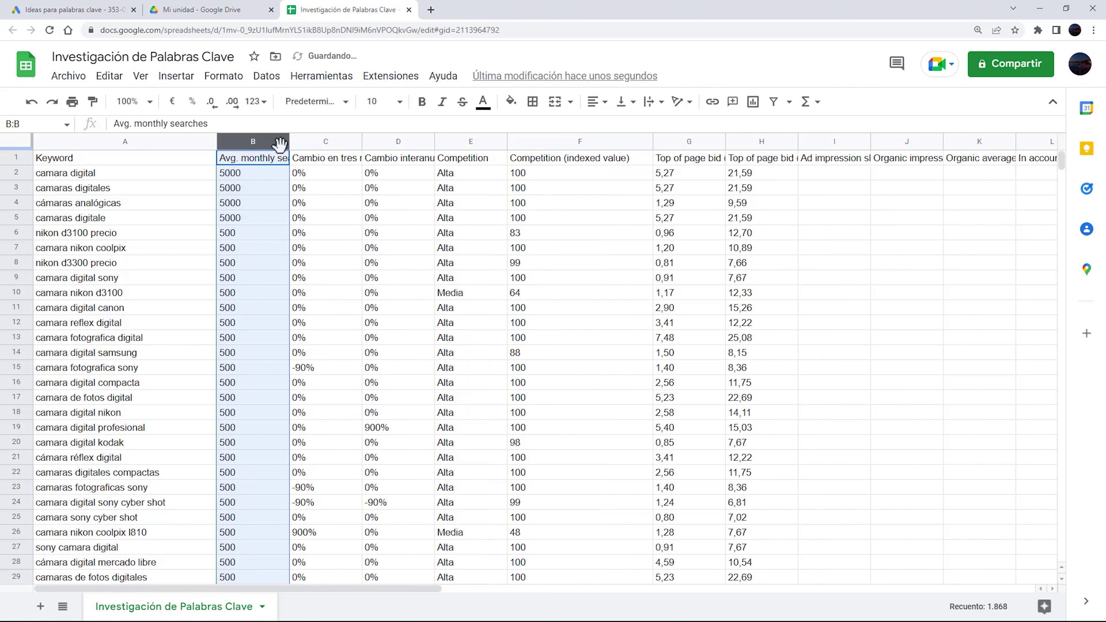
pyautogui.moveTo(329, 143); pyautogui.dragTo(394, 144)
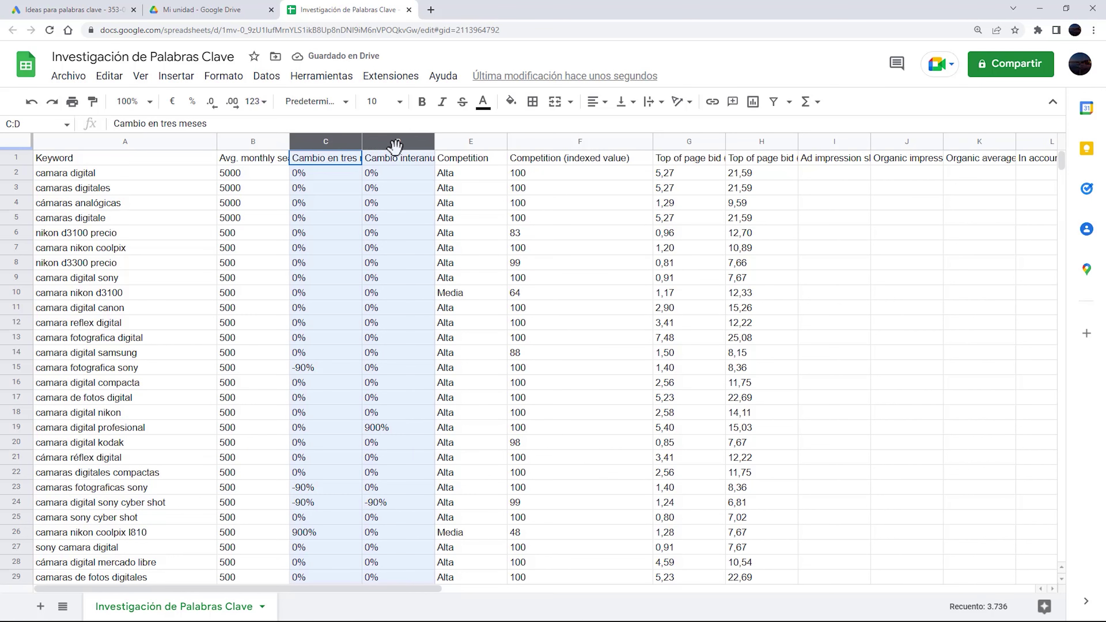
pyautogui.rightClick(394, 144)
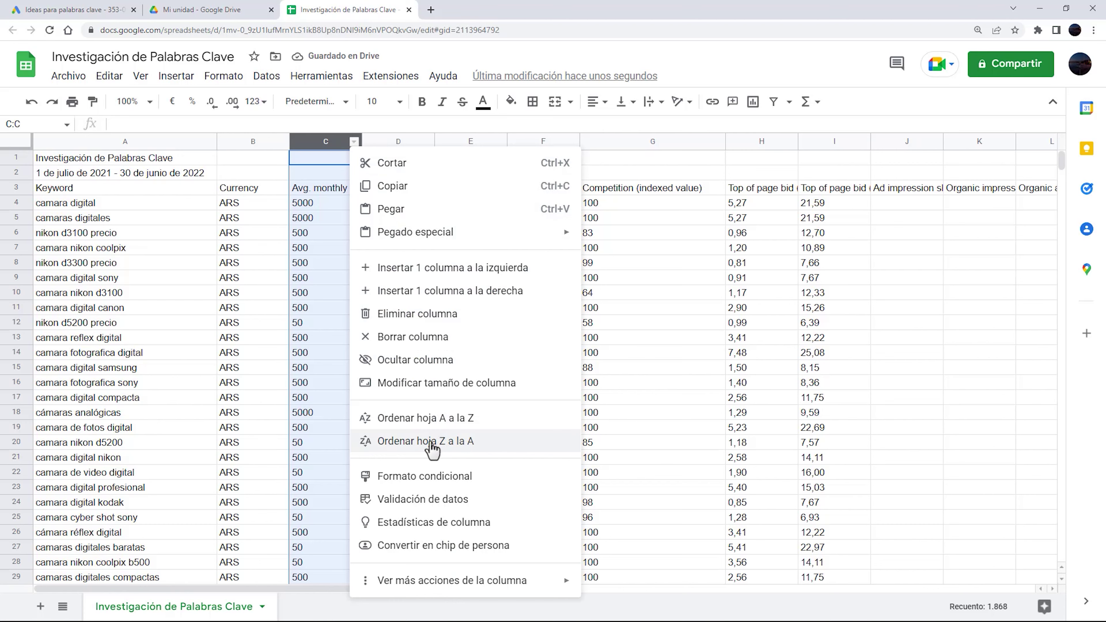
# Sort the sheet Z to A by the average monthly searches column and look through the sorted keywords.
pyautogui.click(431, 442)
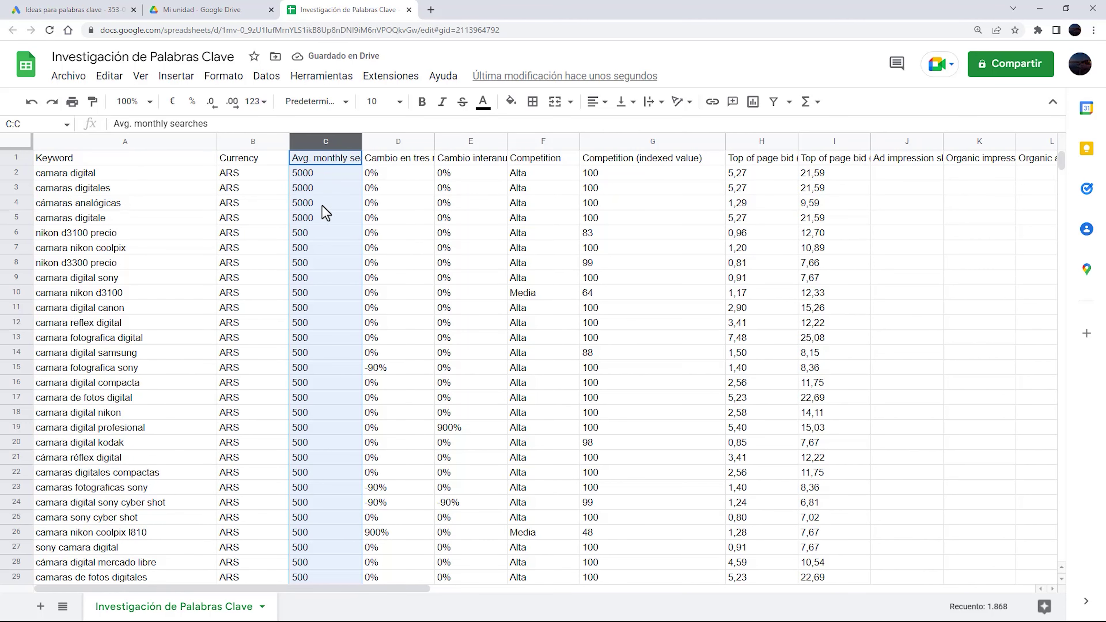
pyautogui.scroll(-3, 334, 265)
pyautogui.scroll(-15, 335, 271)
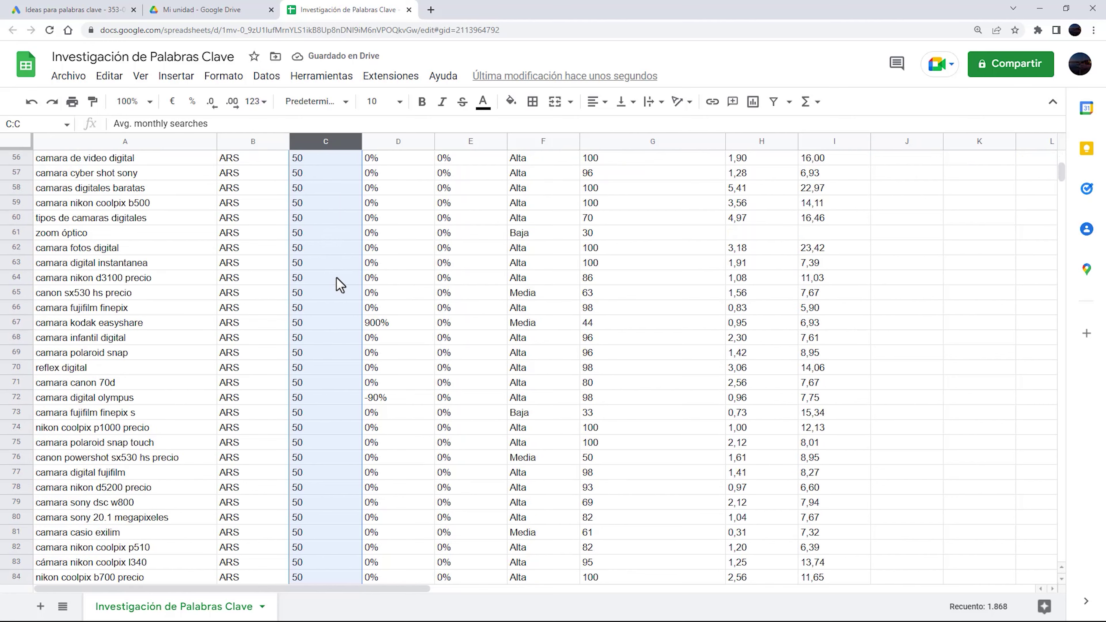
pyautogui.scroll(18, 337, 278)
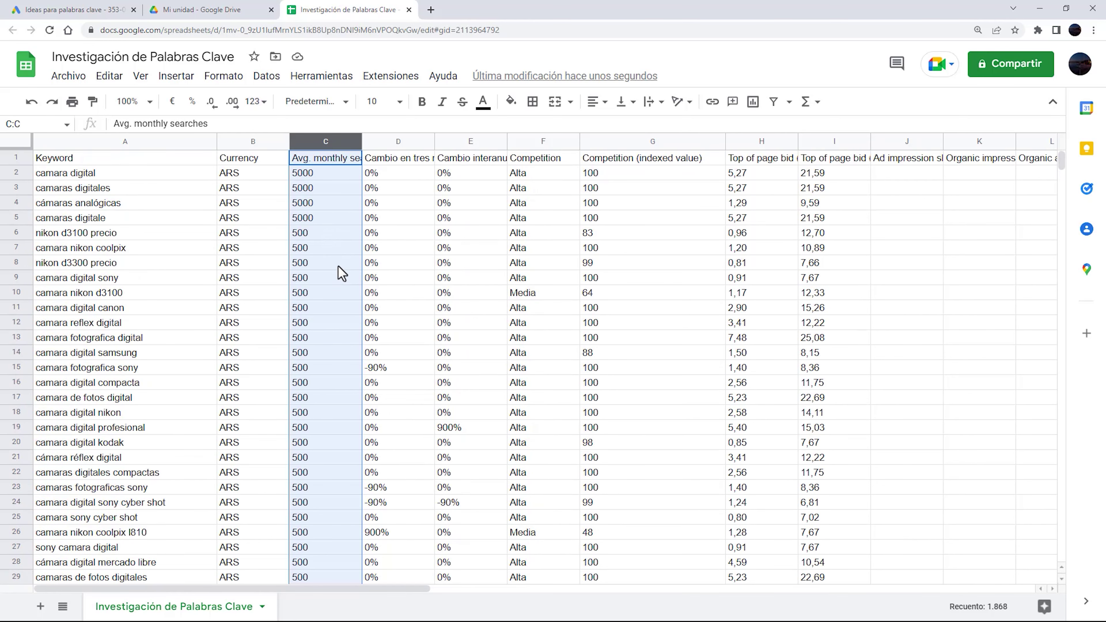
# Delete the Currency column and both the three-month and year-over-year change columns from the keyword sheet.
pyautogui.click(255, 141)
pyautogui.rightClick(257, 143)
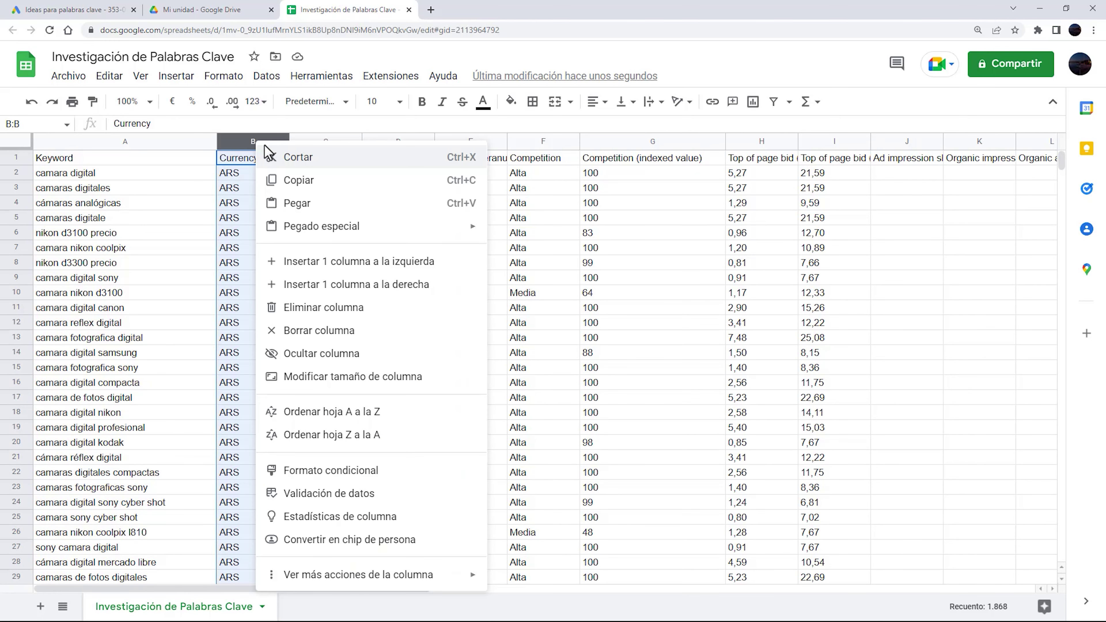
pyautogui.click(341, 308)
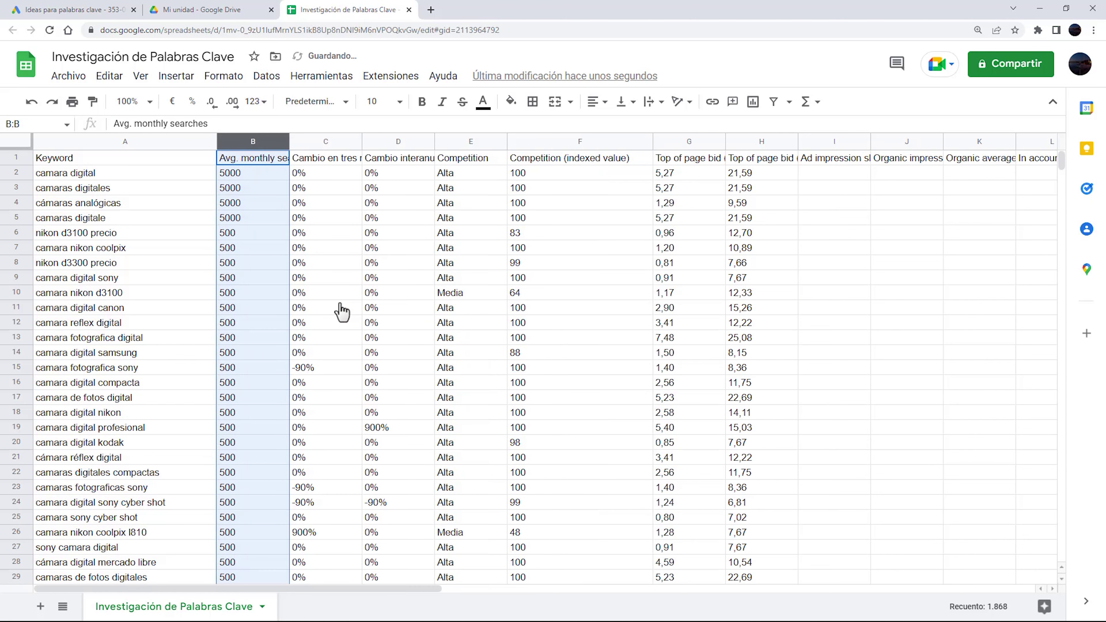
pyautogui.moveTo(329, 143); pyautogui.dragTo(394, 147)
pyautogui.rightClick(395, 144)
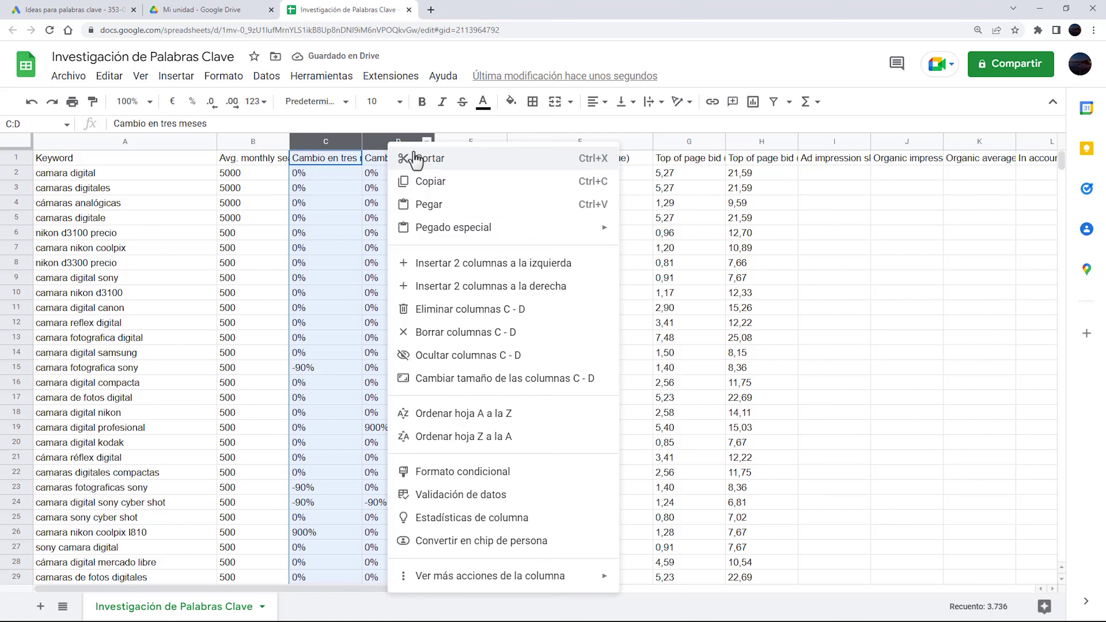
pyautogui.click(449, 314)
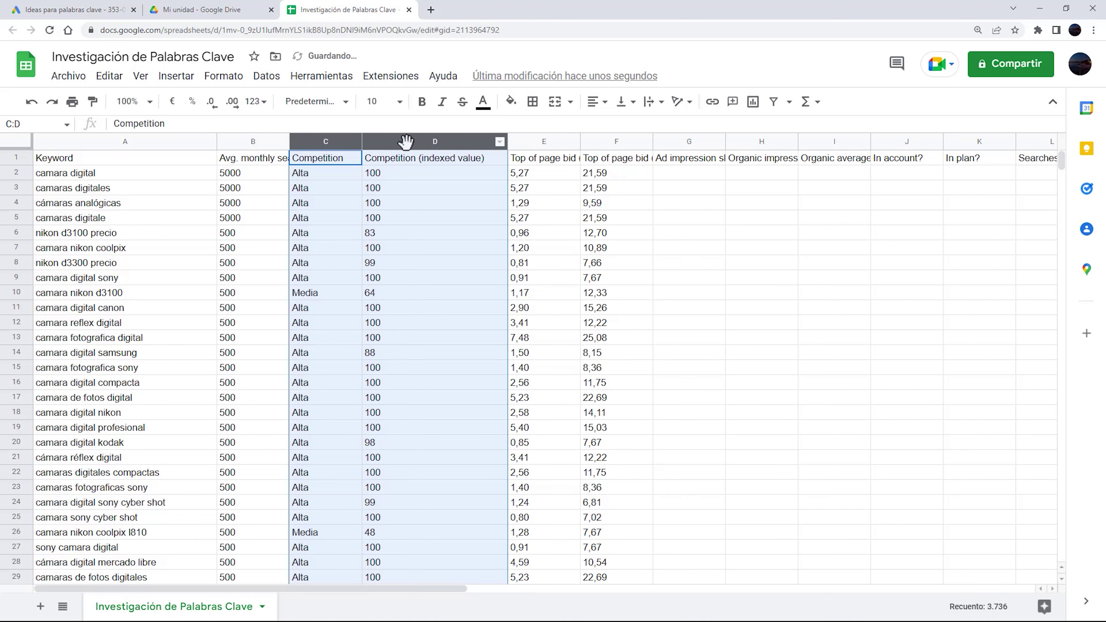
# Look through the sheet's remaining columns, from the ad impression share onward.
pyautogui.click(345, 207)
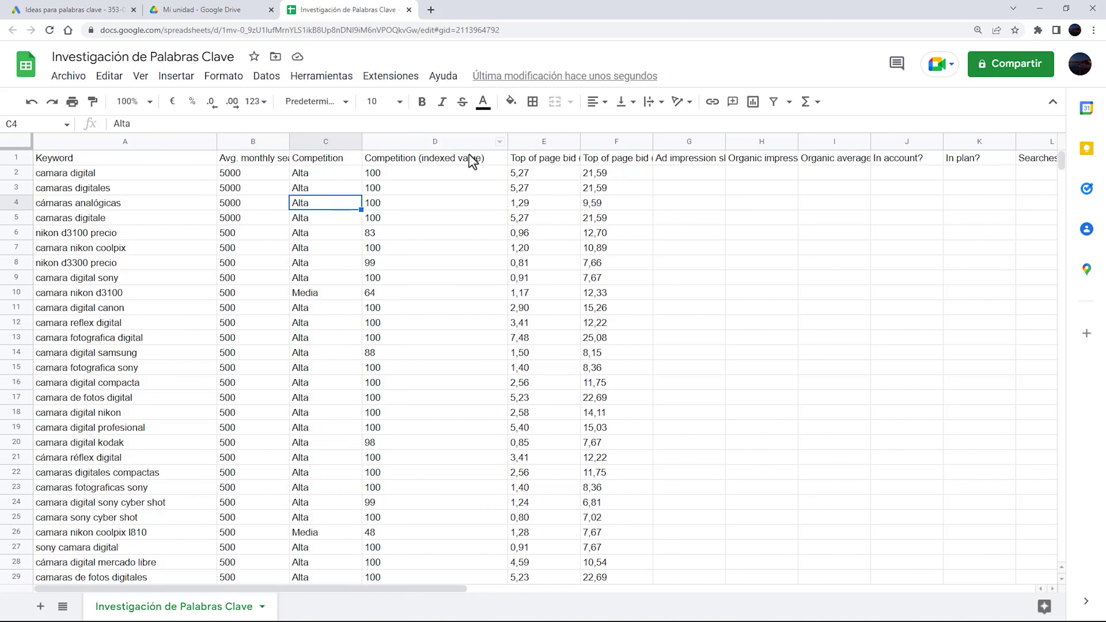
pyautogui.moveTo(667, 148); pyautogui.dragTo(812, 165)
pyautogui.hscroll(10, 751, 229)
pyautogui.hscroll(3, 750, 229)
pyautogui.hscroll(-12, 744, 231)
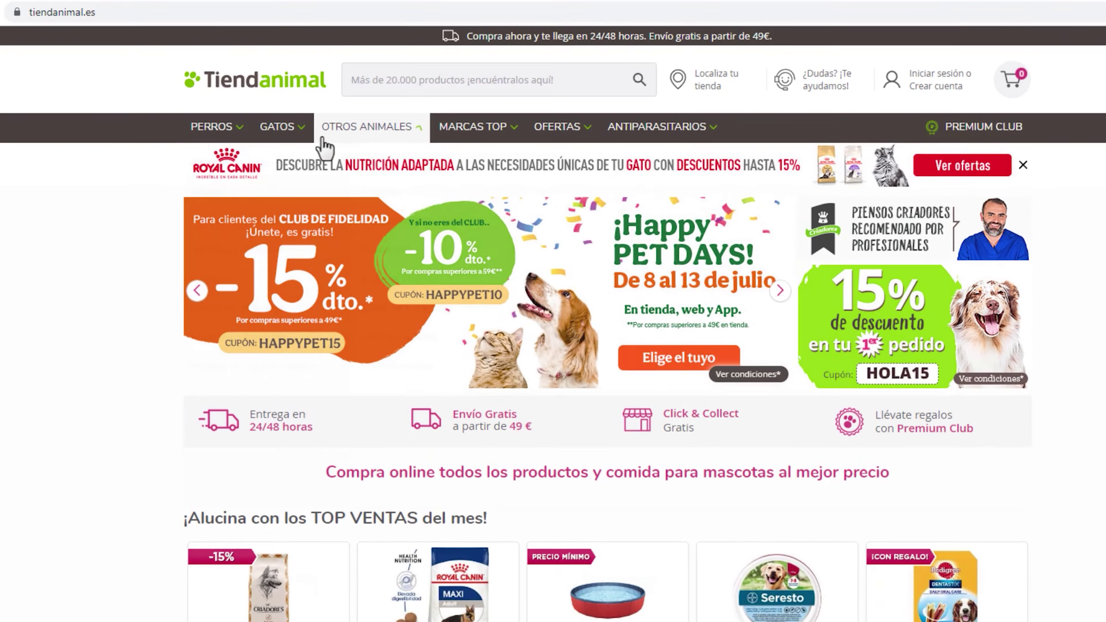
# On the Tiendanimal store, open the Pienso Friskies category for dogs and look over its products.
pyautogui.moveTo(216, 135)
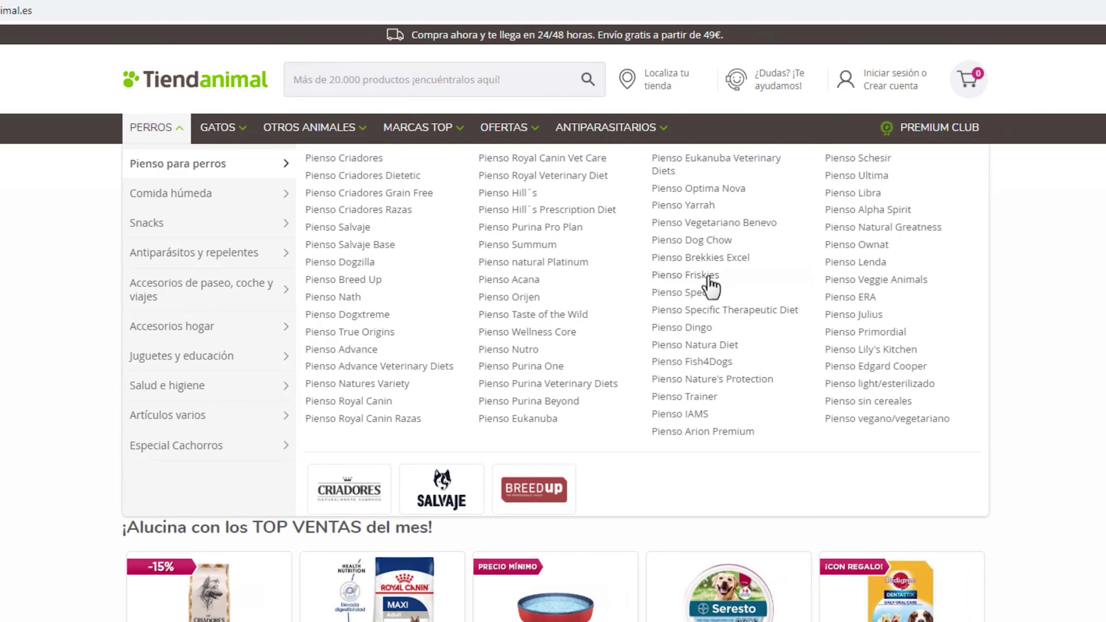
pyautogui.click(758, 275)
pyautogui.scroll(-4, 1067, 252)
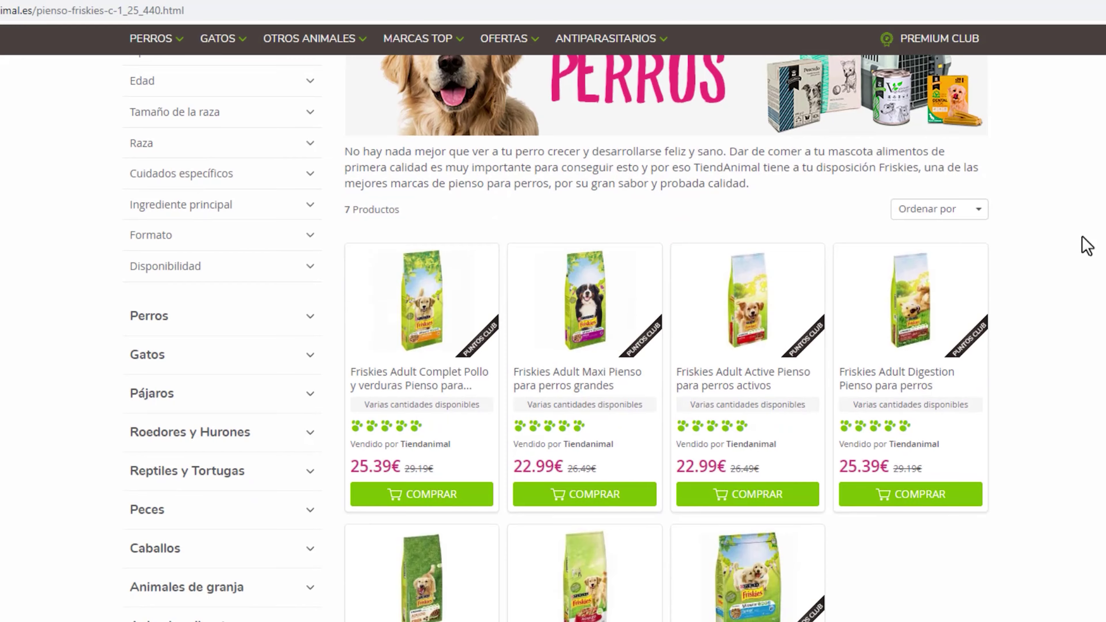
pyautogui.scroll(5, 1081, 243)
pyautogui.scroll(-4, 292, 393)
# Expand the Perros category and its Pienso para perros subcategory, and look through the brand subcategories.
pyautogui.click(291, 395)
pyautogui.scroll(-3, 284, 297)
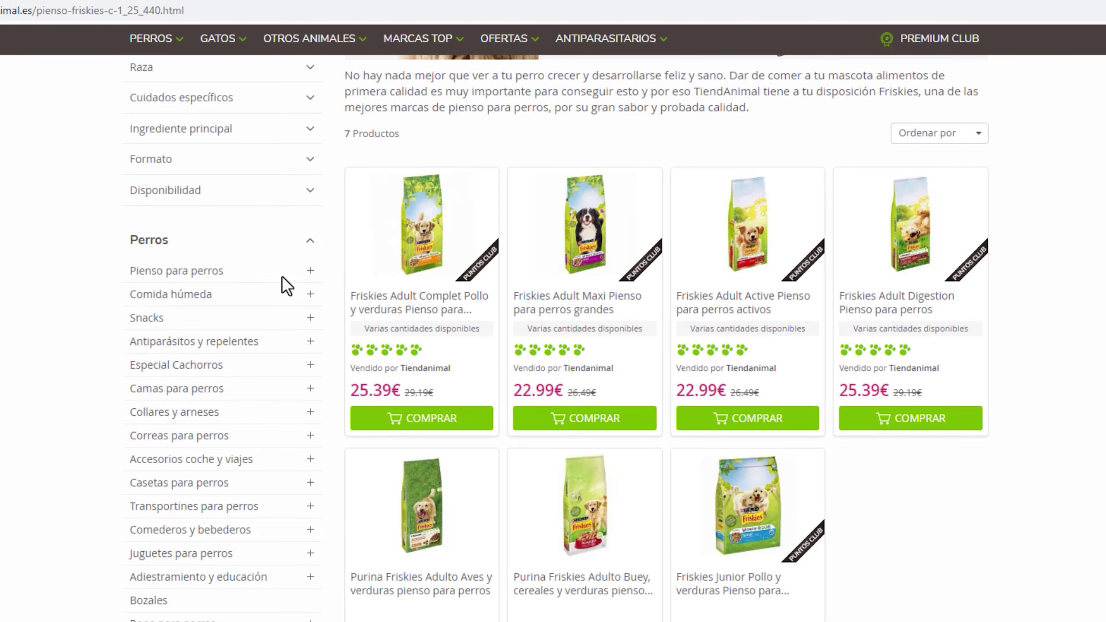
pyautogui.click(310, 271)
pyautogui.scroll(-10, 192, 321)
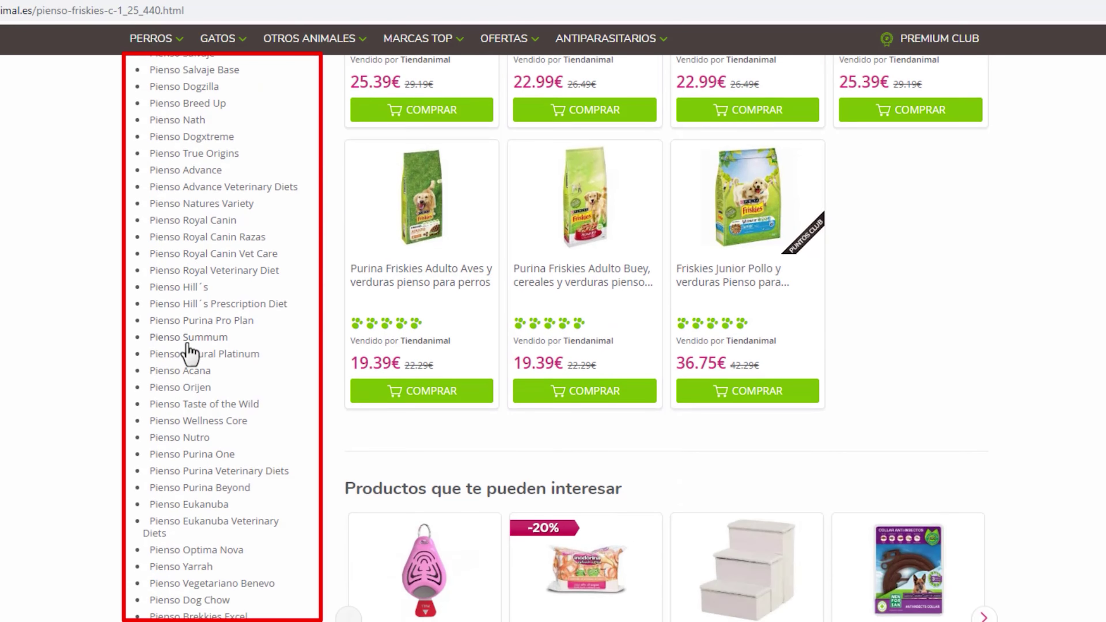
pyautogui.scroll(-4, 208, 288)
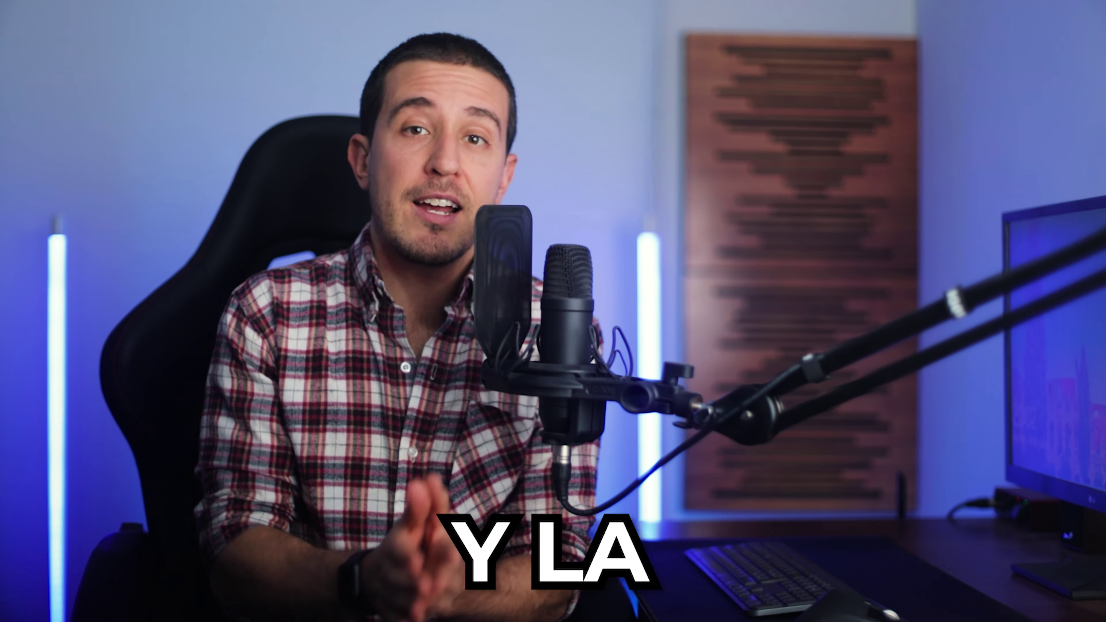
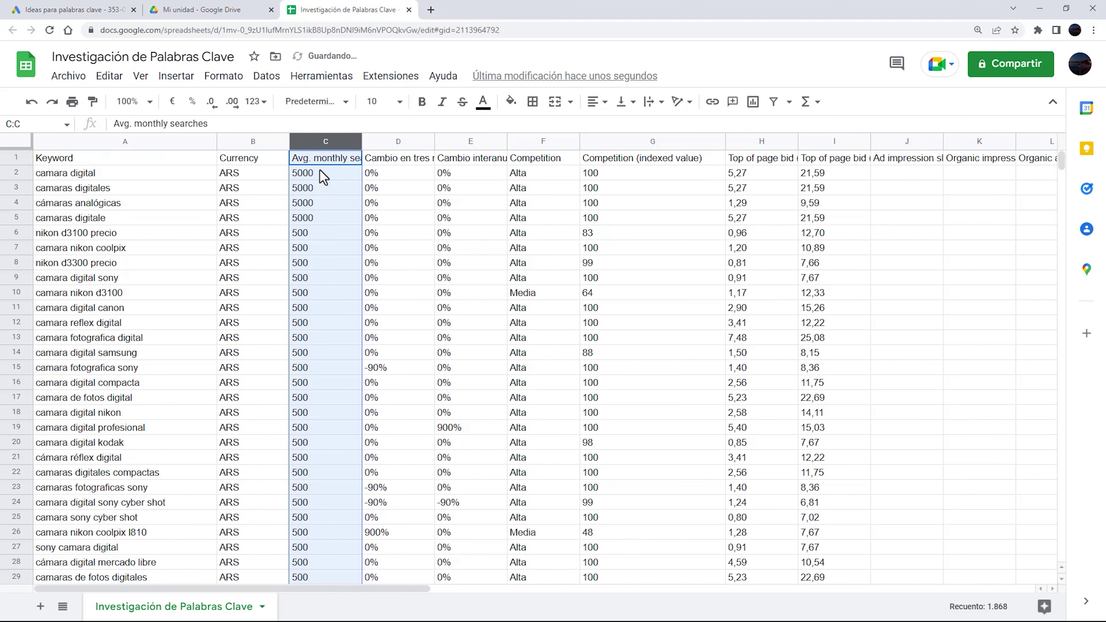
# In the "Investigación de Palabras Clave" spreadsheet, look through the keywords sorted by monthly searches and select the Currency column.
pyautogui.scroll(-18, 325, 194)
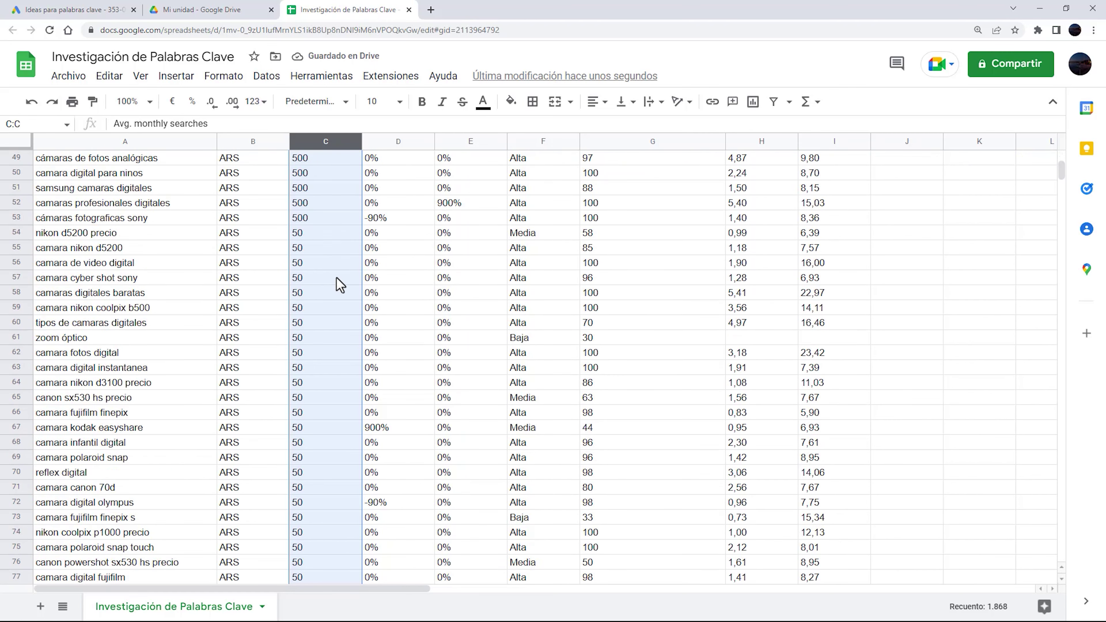
pyautogui.scroll(18, 337, 278)
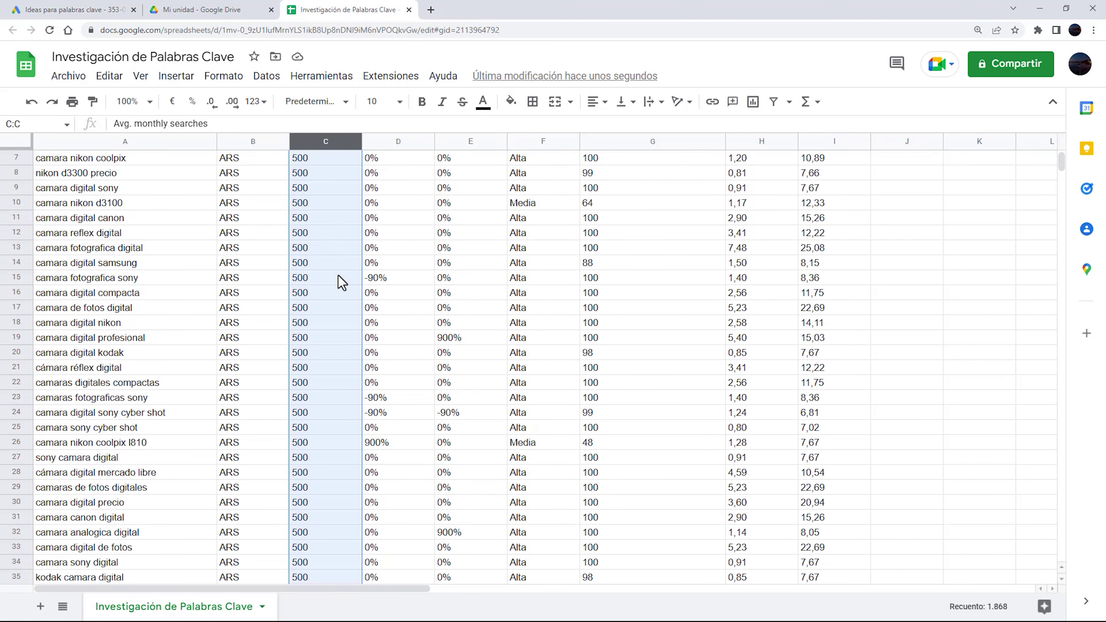
pyautogui.click(255, 140)
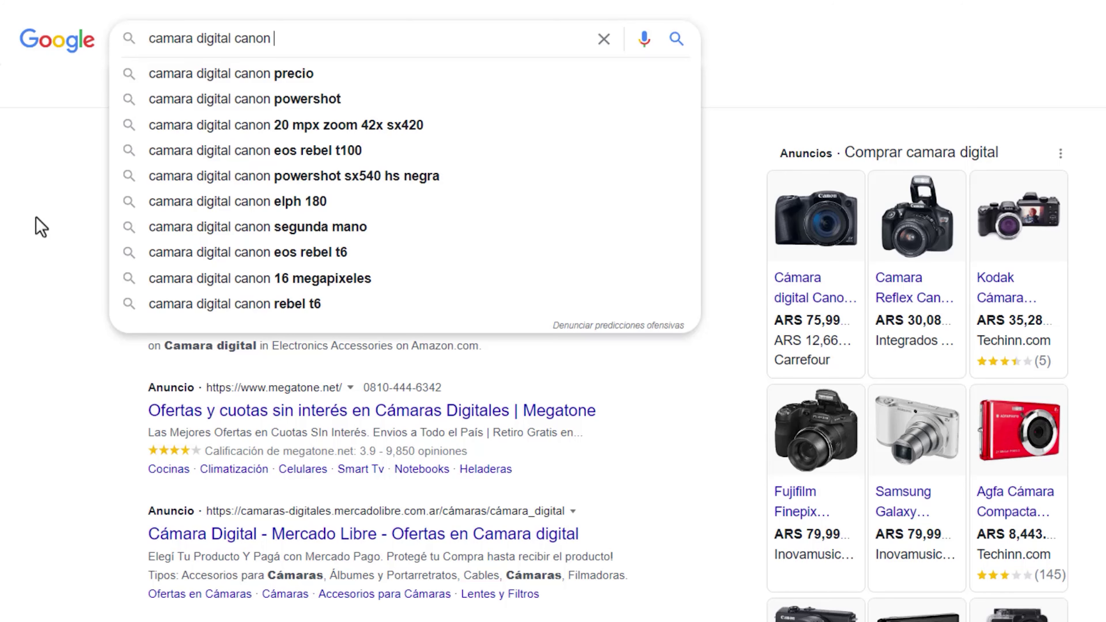
# In Google search, extend "camara digital canon" to "camara digital canon powershot sx540" and review the suggestions at each level.
pyautogui.press('Down')
pyautogui.press('Down')
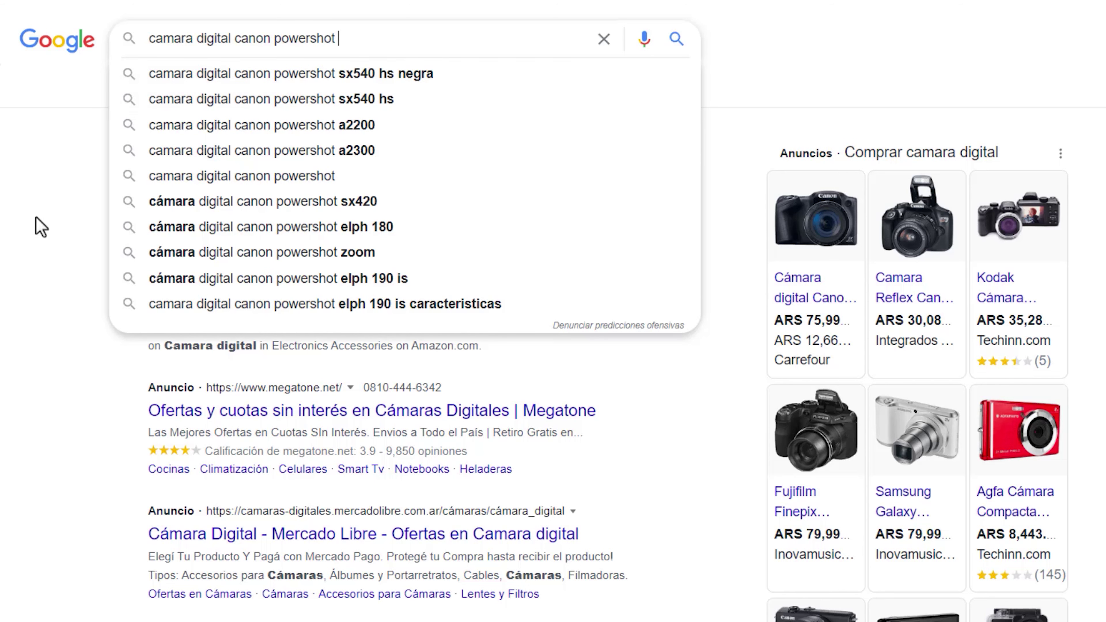
pyautogui.press('Down')
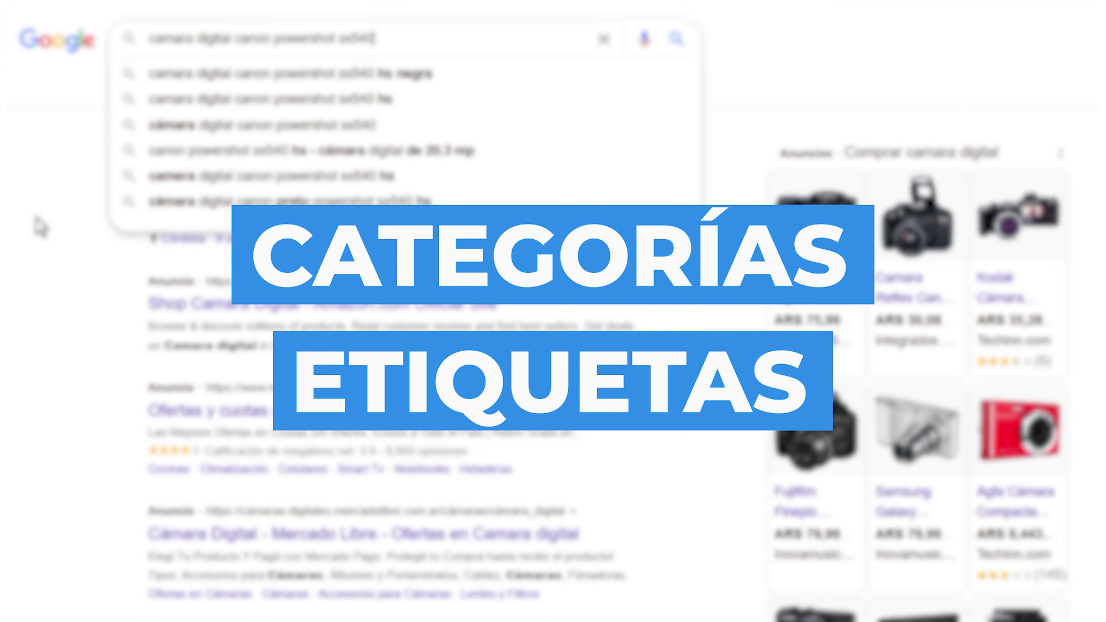
pyautogui.press('BackSpace')
pyautogui.press('BackSpace')
pyautogui.press('BackSpace')
pyautogui.press('BackSpace')
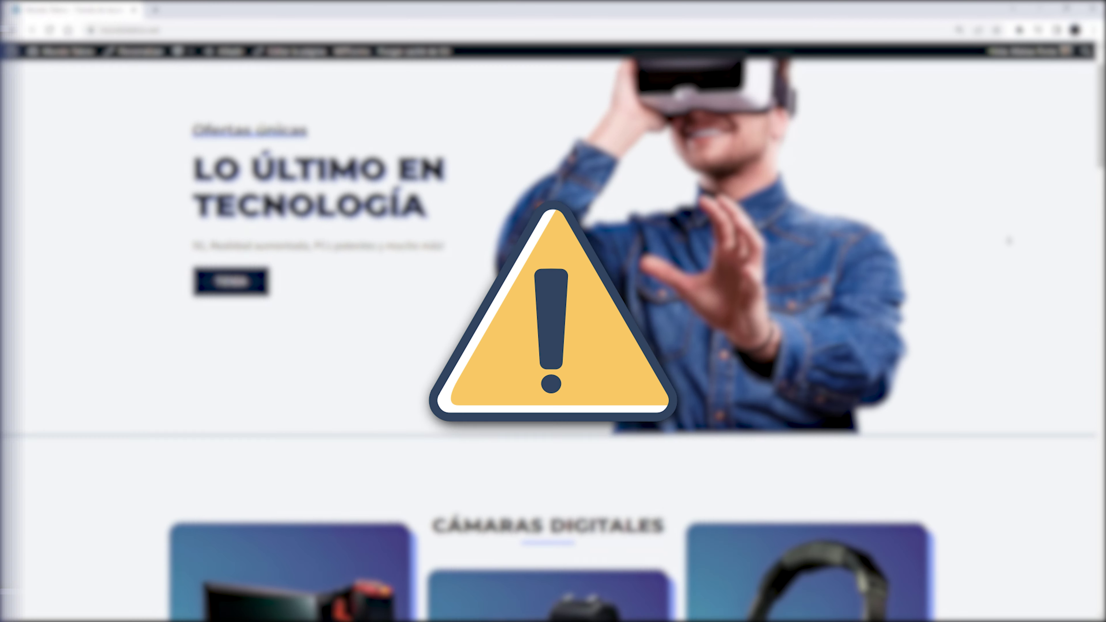
# On the Mundo Tekno store home page, examine the banner, the product category cards and the featured products.
pyautogui.scroll(-5, 553, 311)
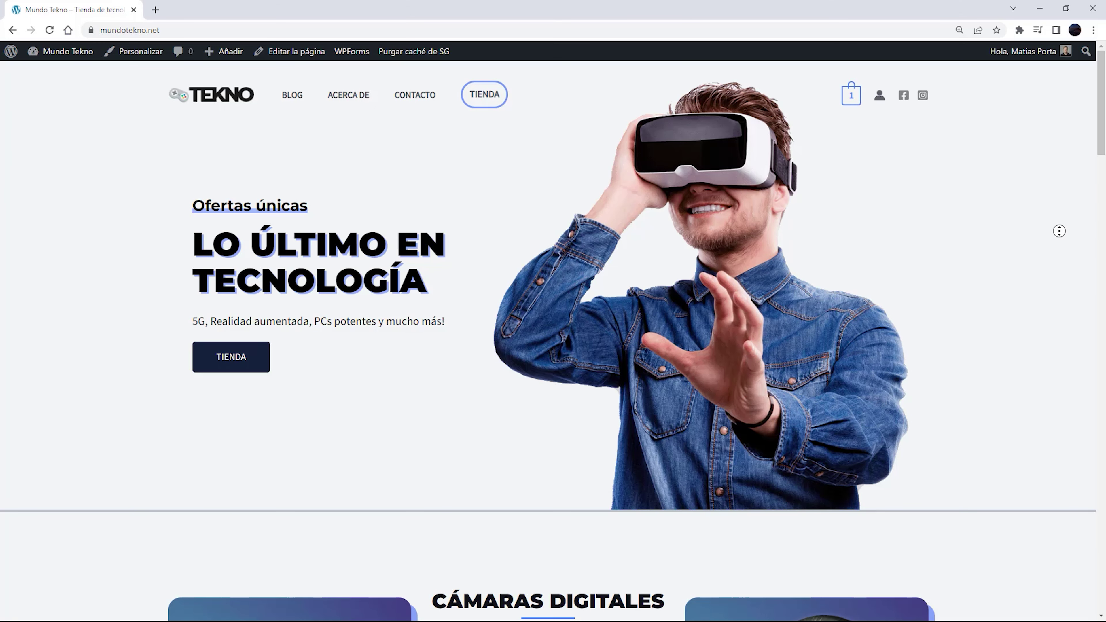
pyautogui.scroll(-1, 1060, 231)
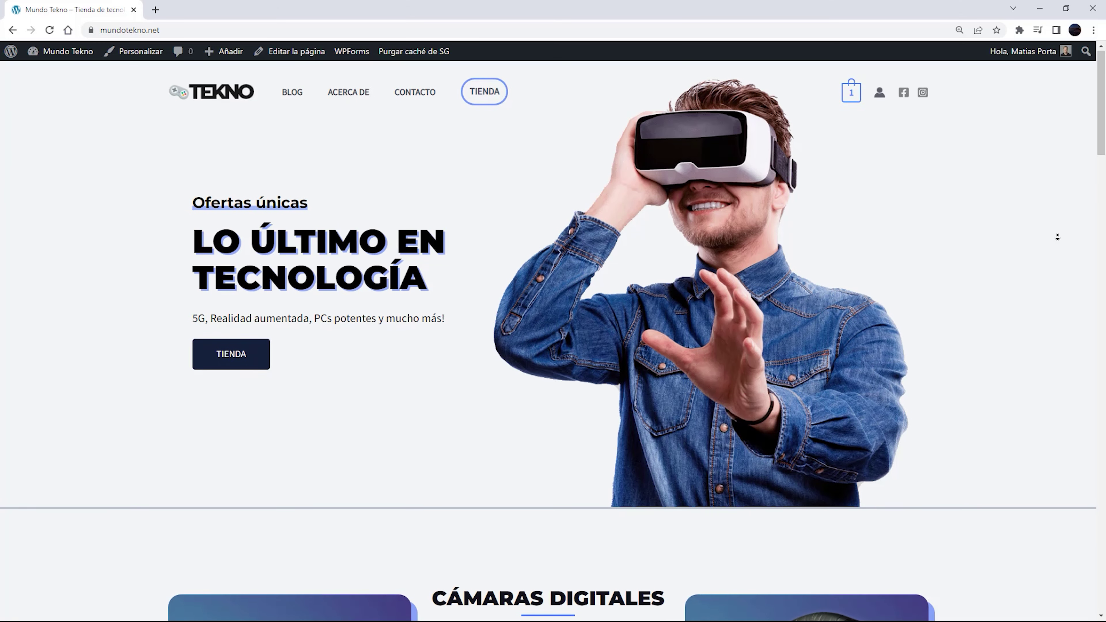
pyautogui.scroll(-3, 1057, 239)
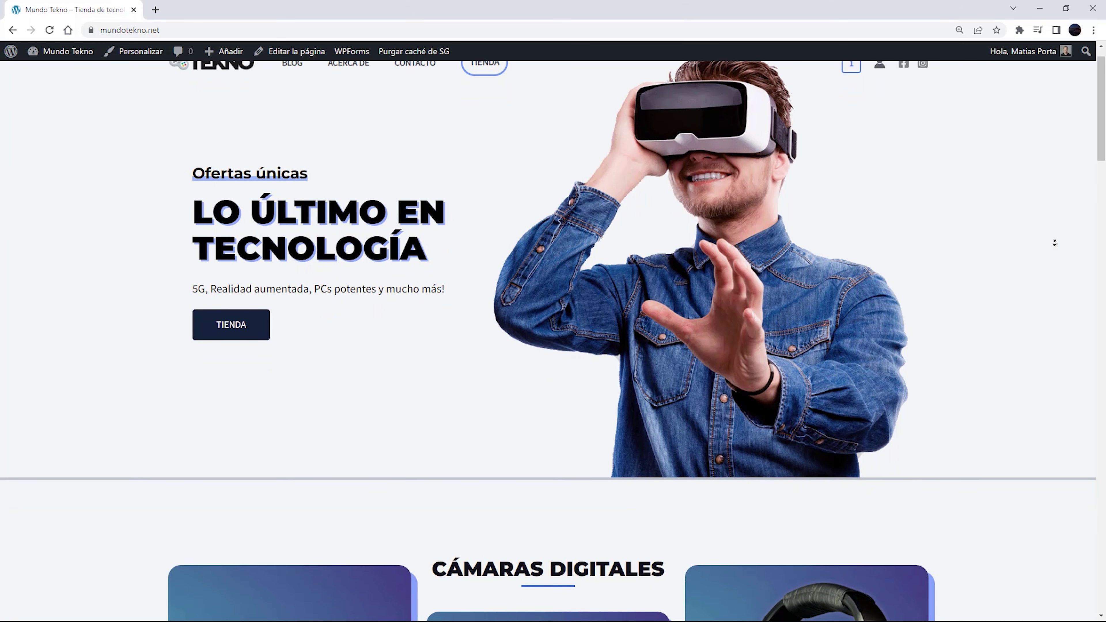
pyautogui.scroll(-12, 1048, 269)
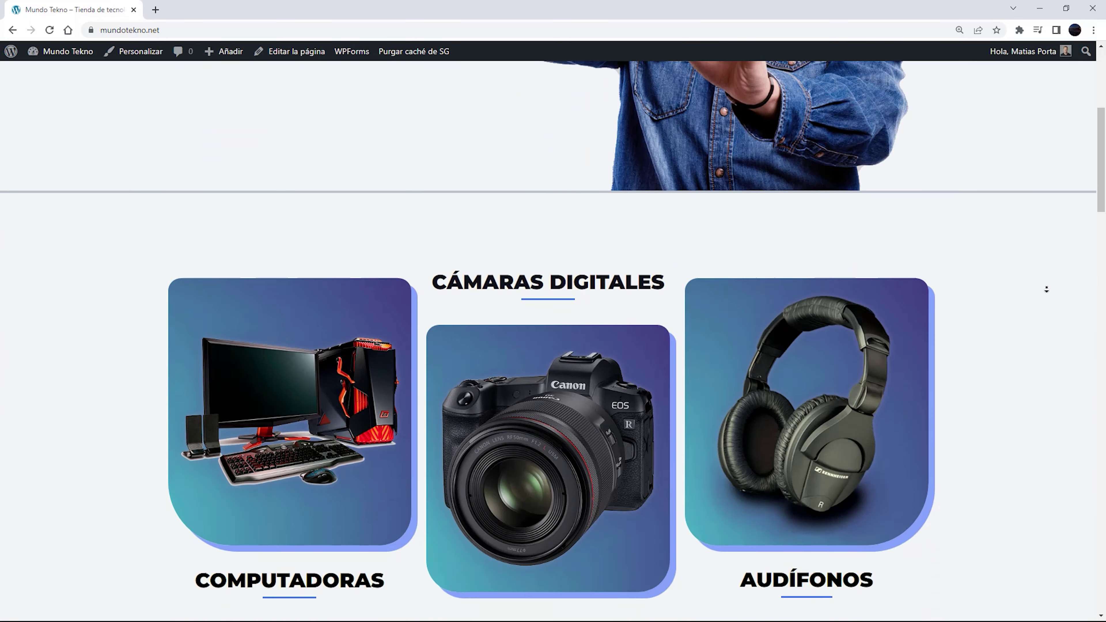
pyautogui.scroll(-2, 1048, 246)
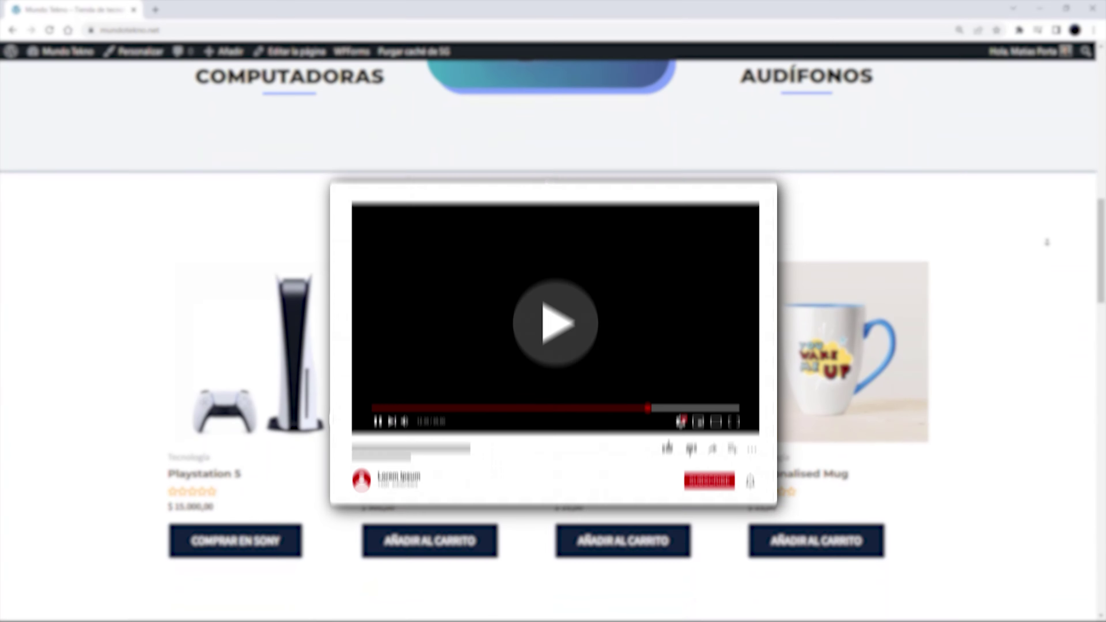
pyautogui.scroll(-1, 1047, 236)
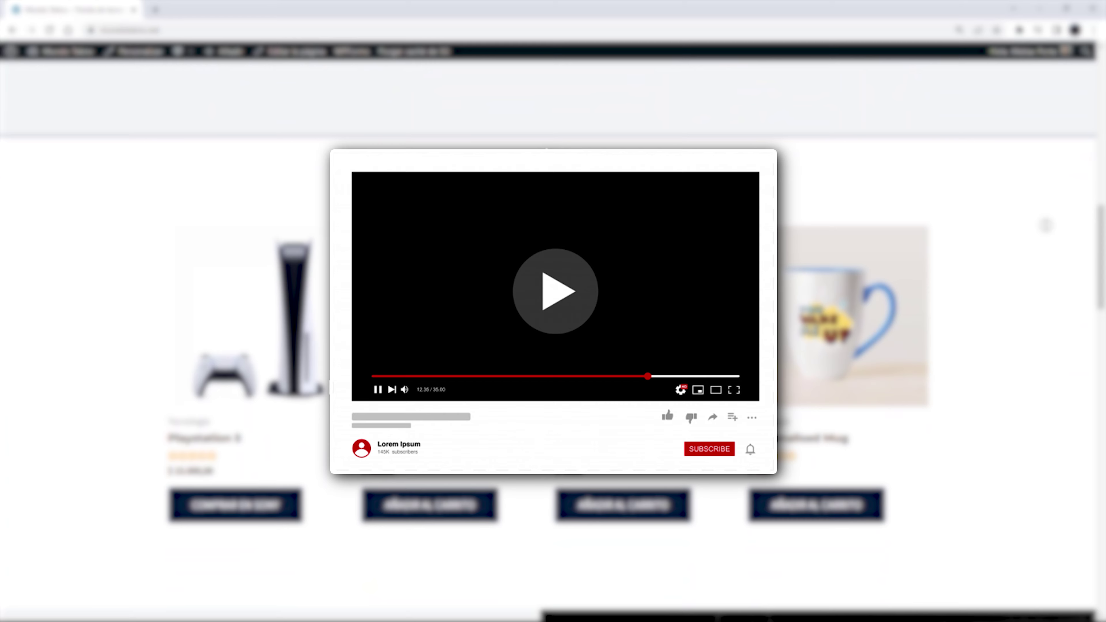
pyautogui.scroll(6, 1047, 216)
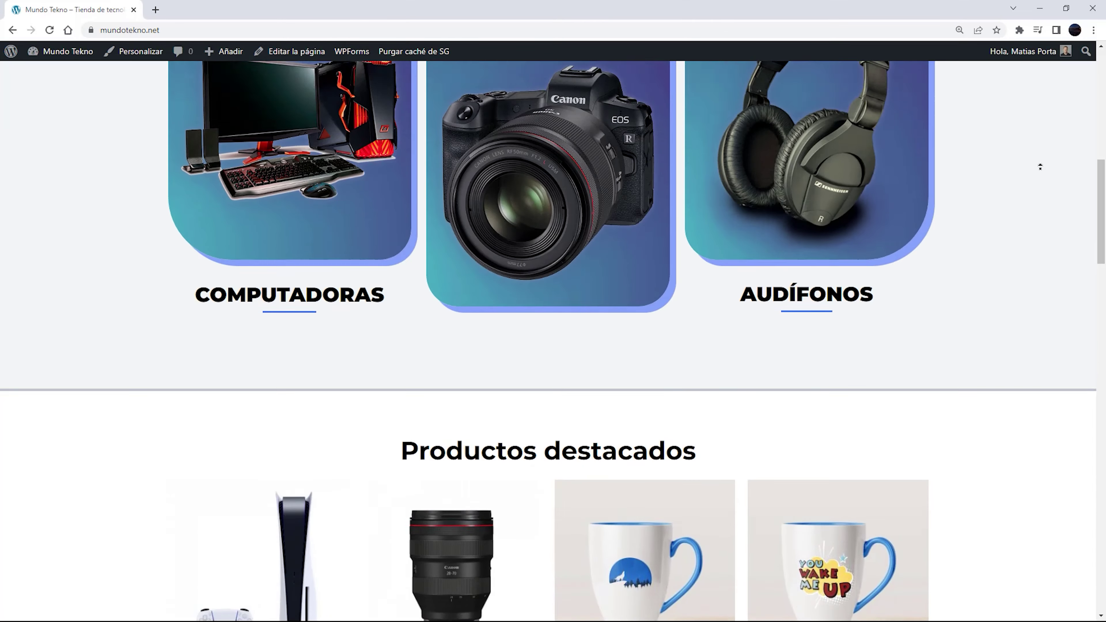
pyautogui.scroll(3, 1037, 188)
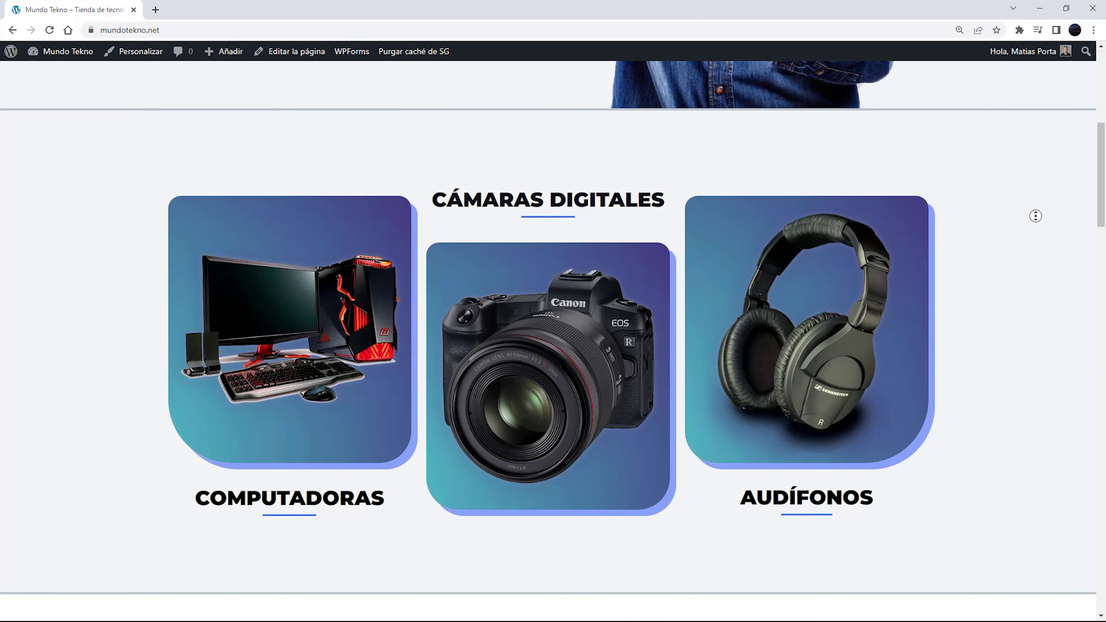
pyautogui.scroll(8, 1036, 215)
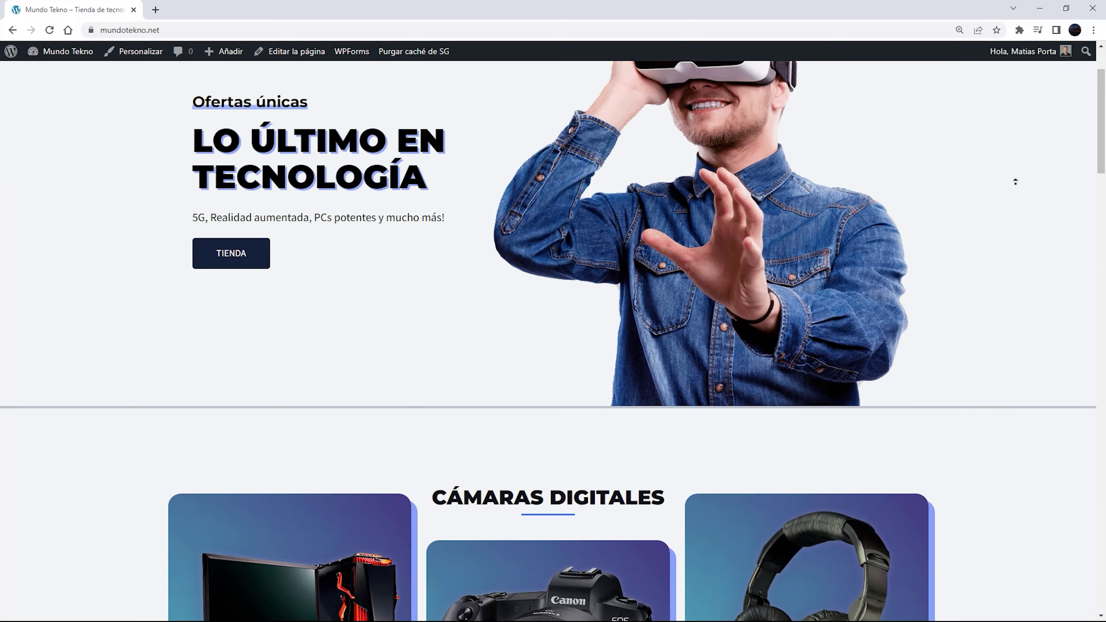
pyautogui.scroll(-2, 1009, 240)
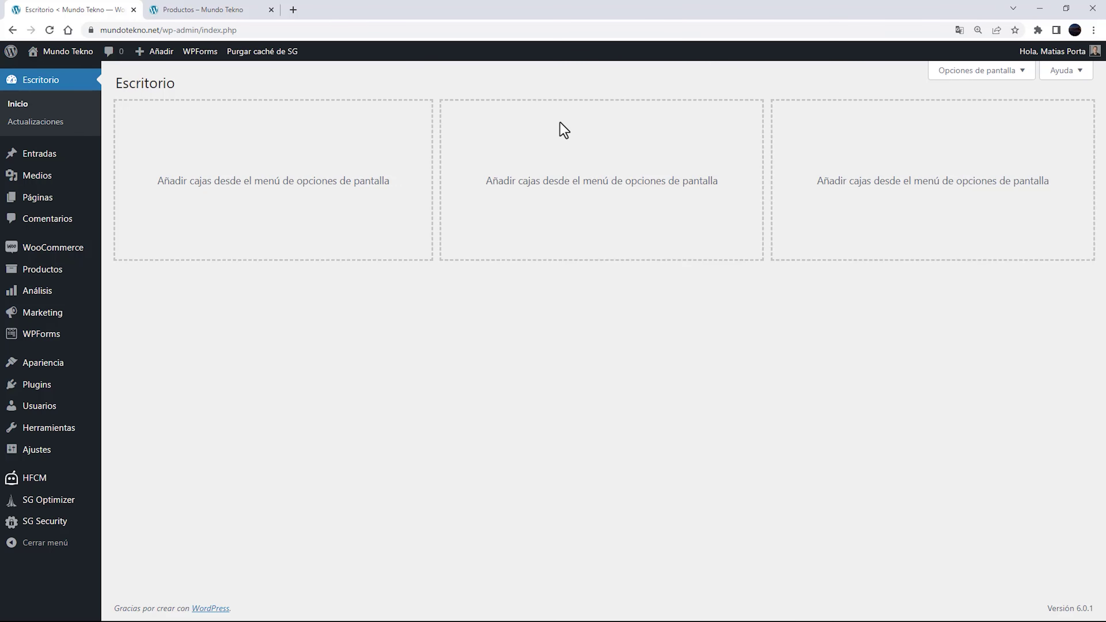
# View the store's product categories list, and look through the categories and tags assigned across all products.
pyautogui.moveTo(79, 270)
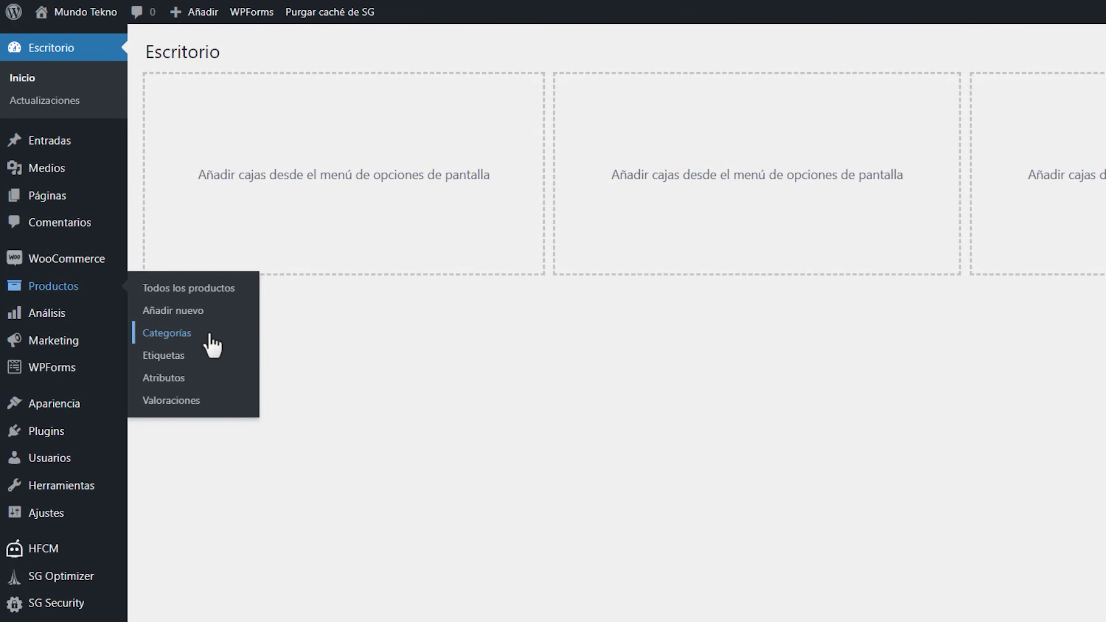
pyautogui.click(210, 337)
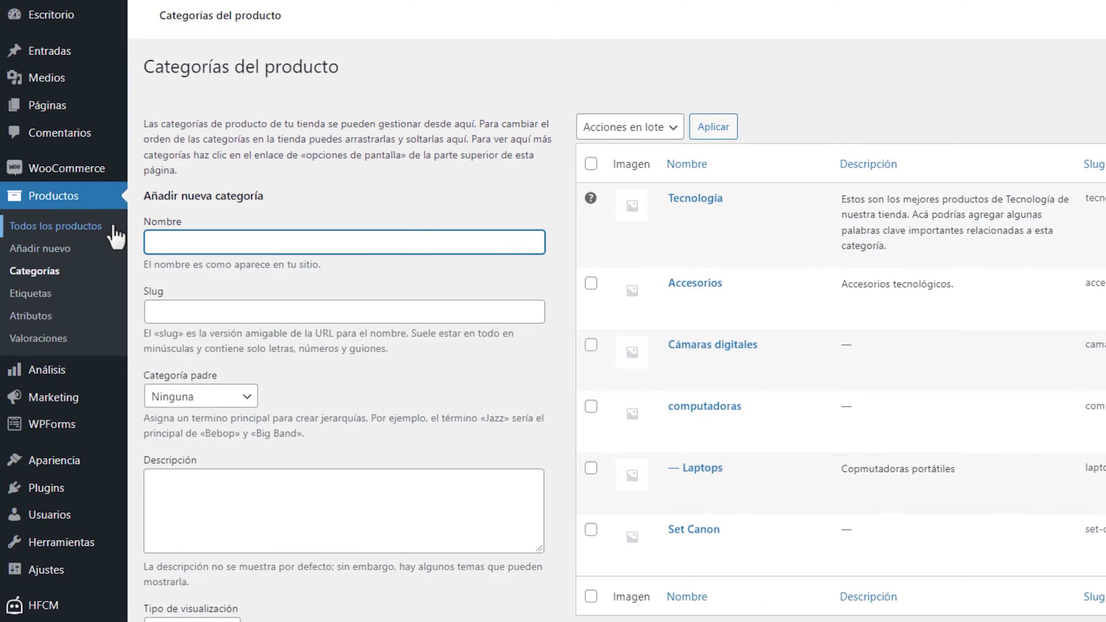
pyautogui.click(124, 231)
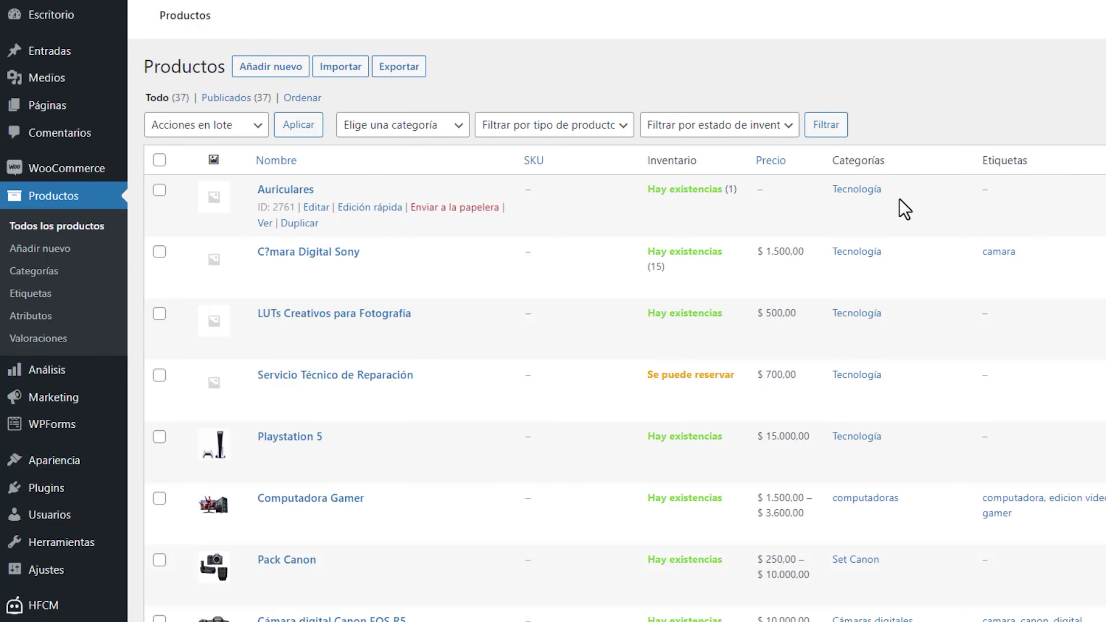
pyautogui.scroll(-10, 901, 210)
pyautogui.scroll(-5, 899, 205)
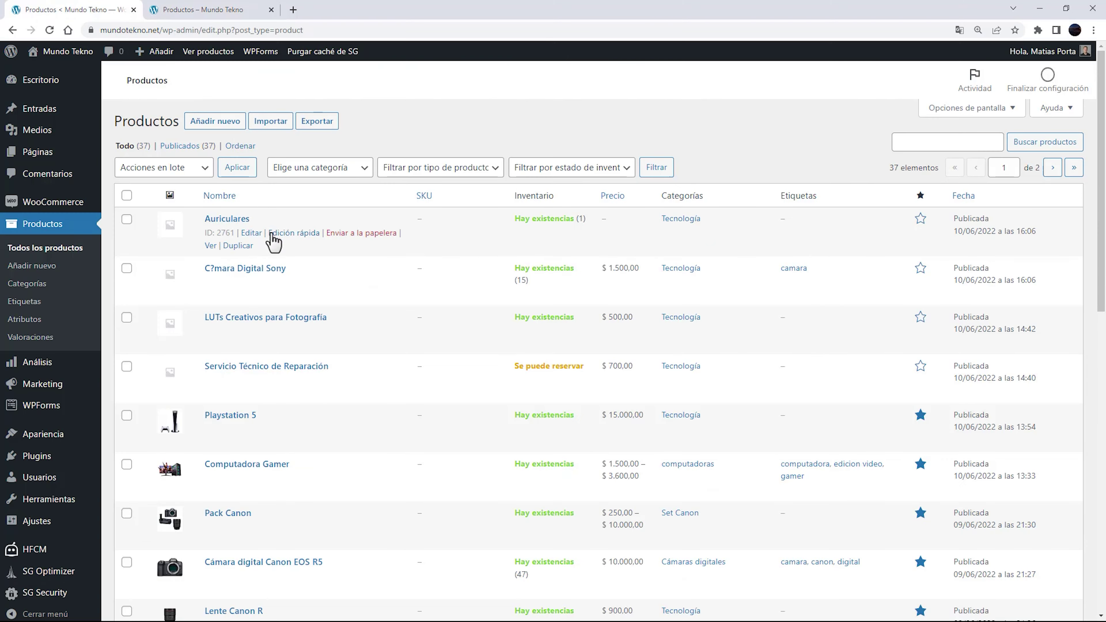
# Open the Tecnología product category for editing and review its slug, parent category and description.
pyautogui.click(69, 288)
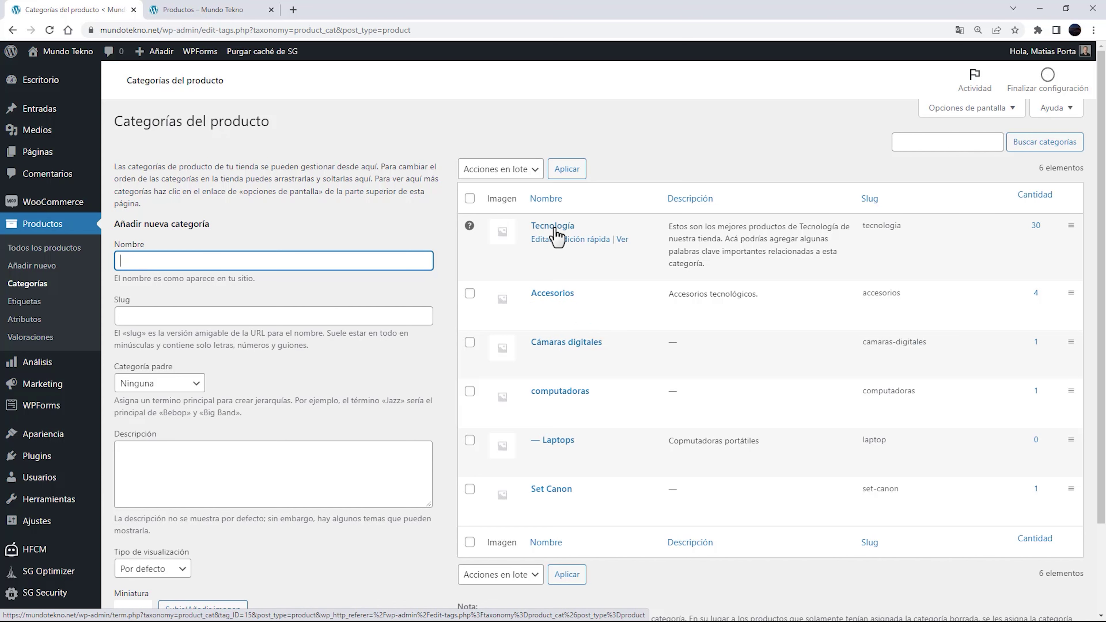
pyautogui.click(552, 226)
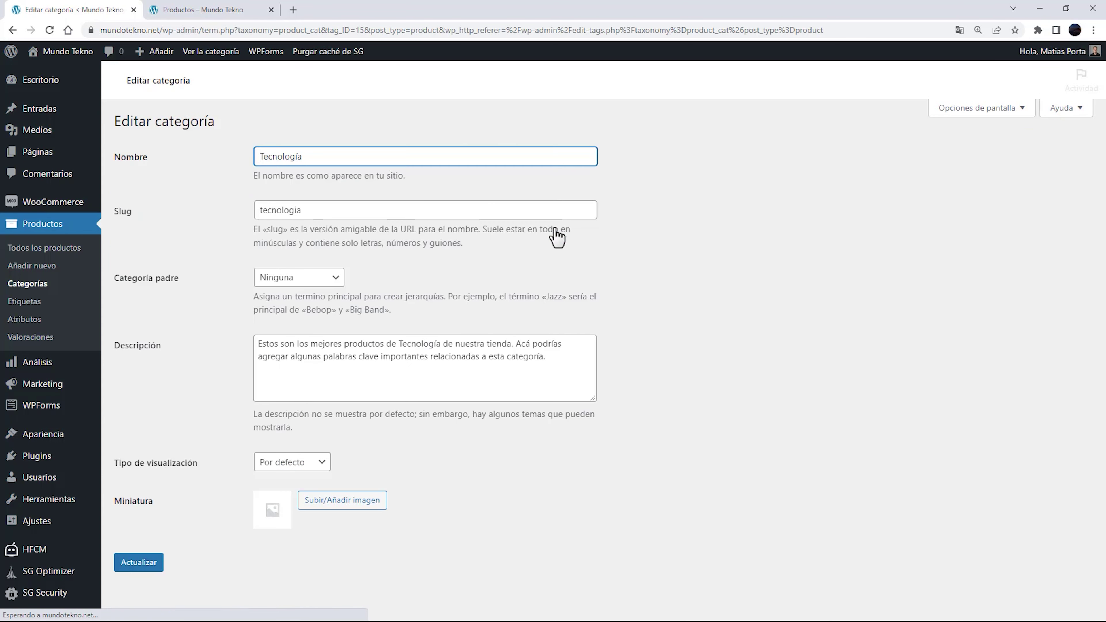
pyautogui.click(458, 209)
pyautogui.click(337, 286)
pyautogui.click(425, 280)
pyautogui.moveTo(550, 358); pyautogui.dragTo(773, 367)
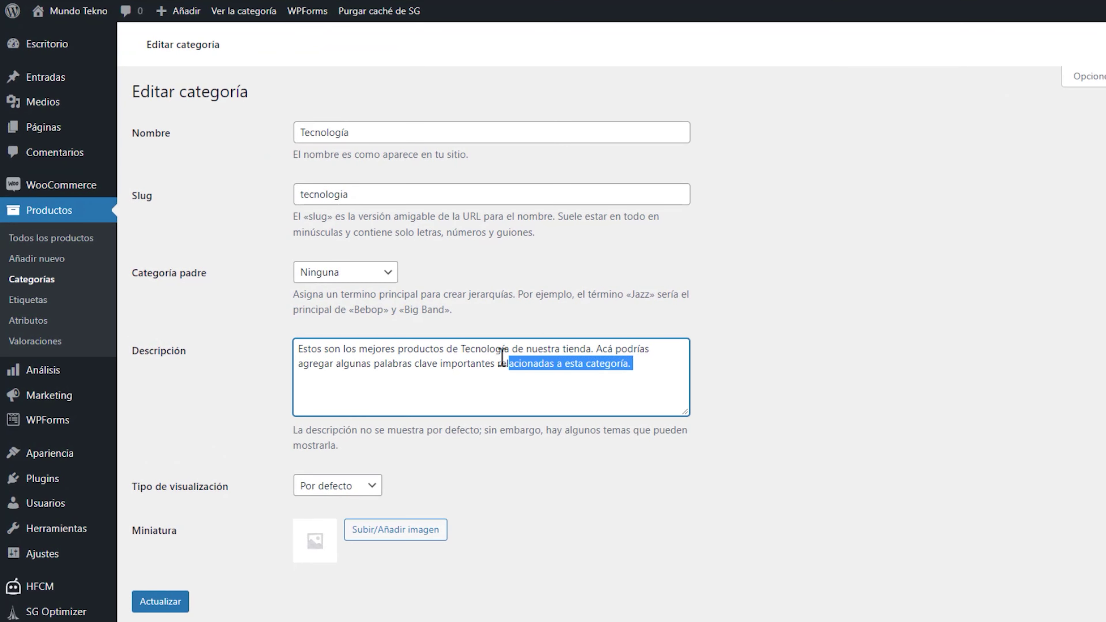
pyautogui.click(773, 368)
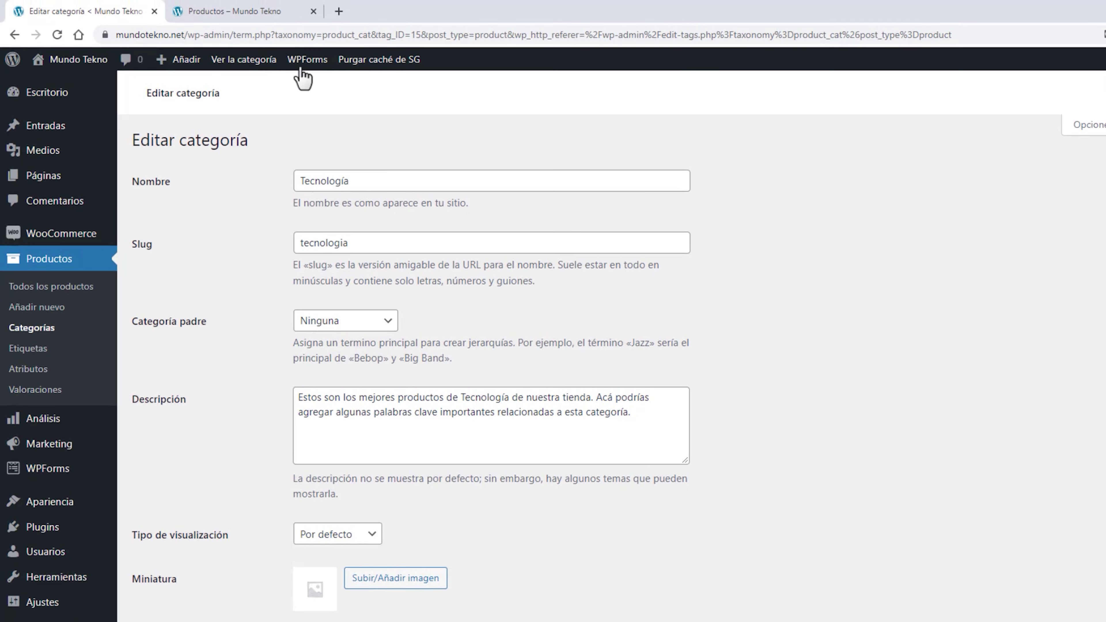
# On the store's shop page, view the Lente Canon R product and open its Tecnología category page.
pyautogui.click(281, 11)
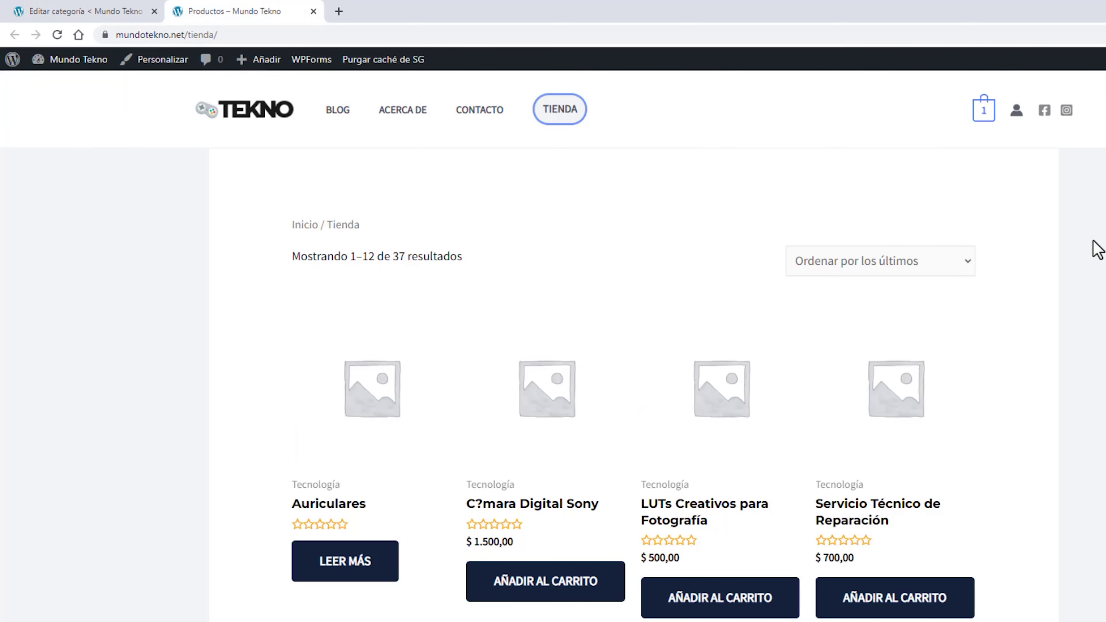
pyautogui.scroll(-5, 1098, 249)
pyautogui.scroll(-5, 1098, 250)
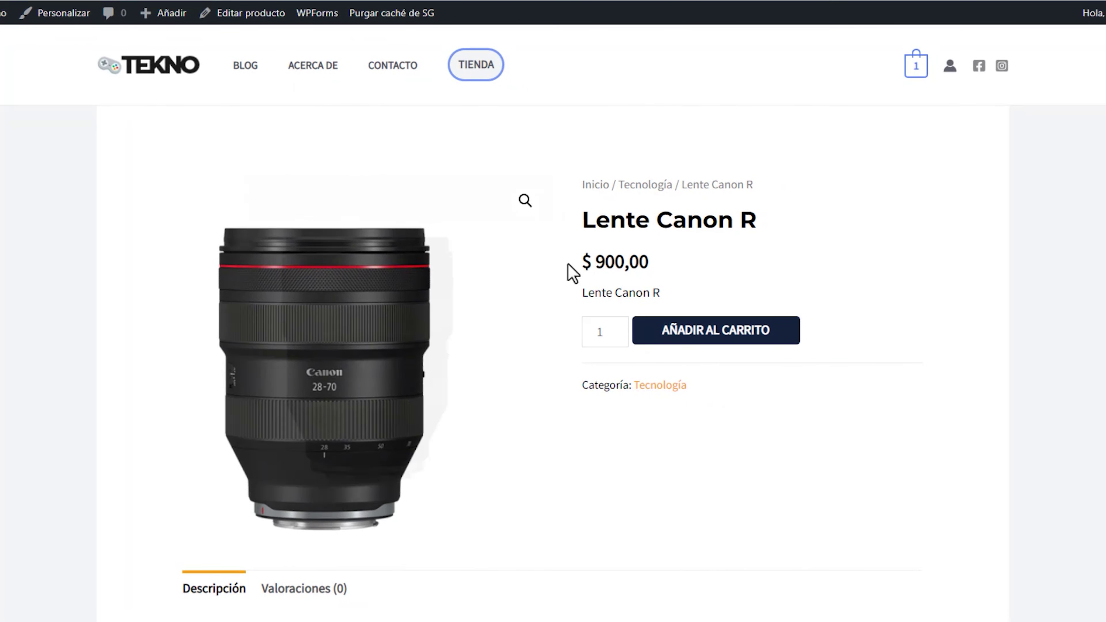
pyautogui.click(642, 191)
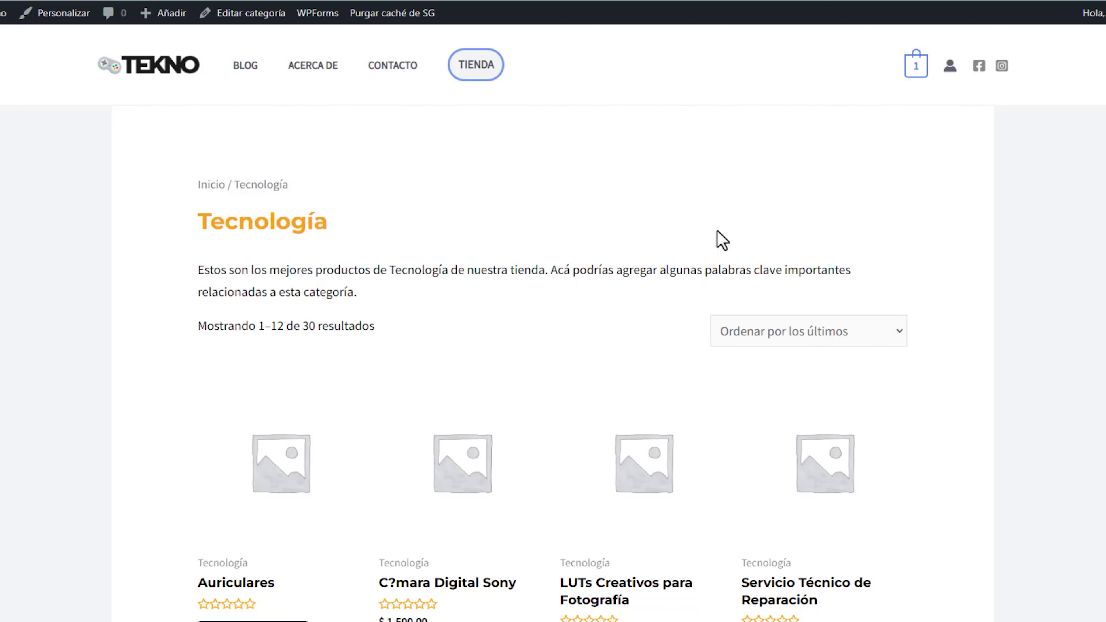
# Highlight the description on the Tecnología category page and look through the products listed below it.
pyautogui.moveTo(394, 297); pyautogui.dragTo(192, 268)
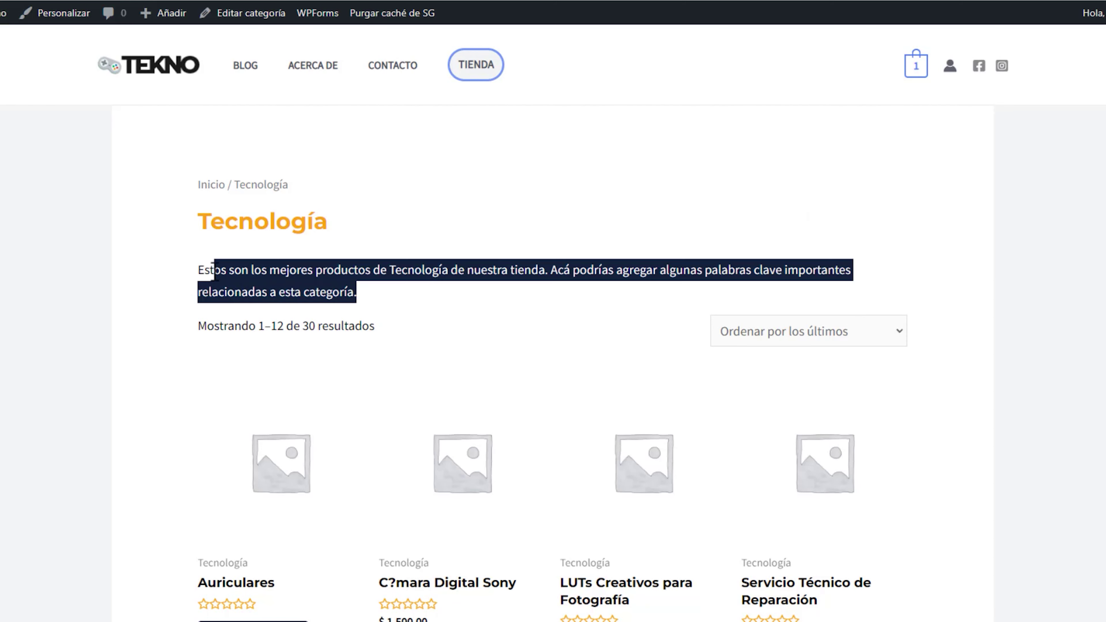
pyautogui.click(950, 263)
pyautogui.middleClick(1063, 257)
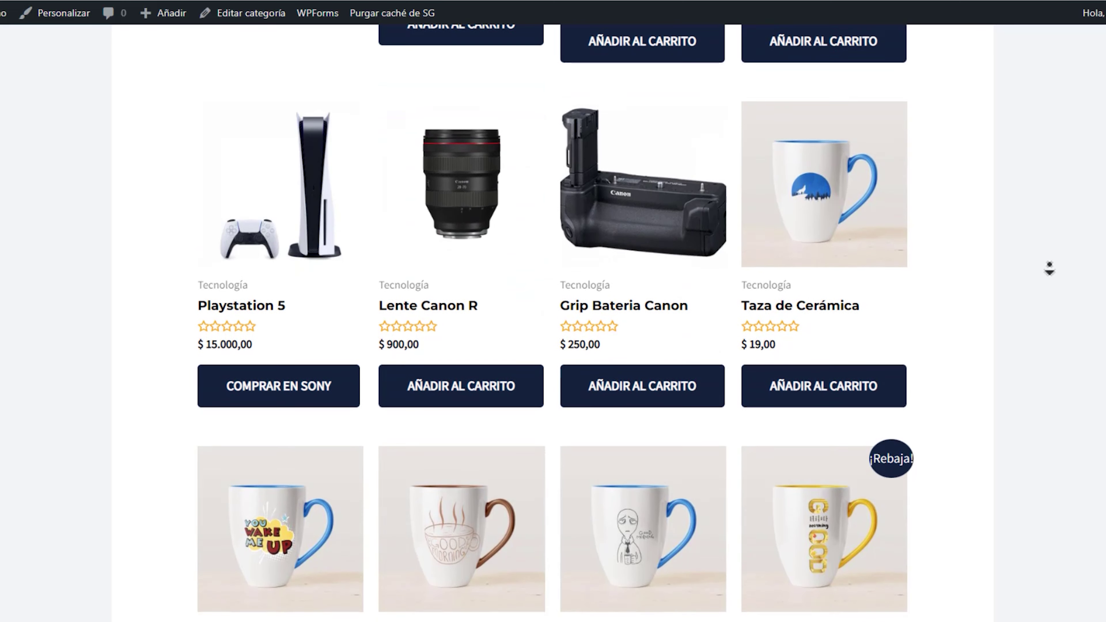
pyautogui.click(1050, 268)
pyautogui.moveTo(842, 289); pyautogui.dragTo(564, 279)
pyautogui.click(1055, 264)
pyautogui.scroll(10, 1091, 258)
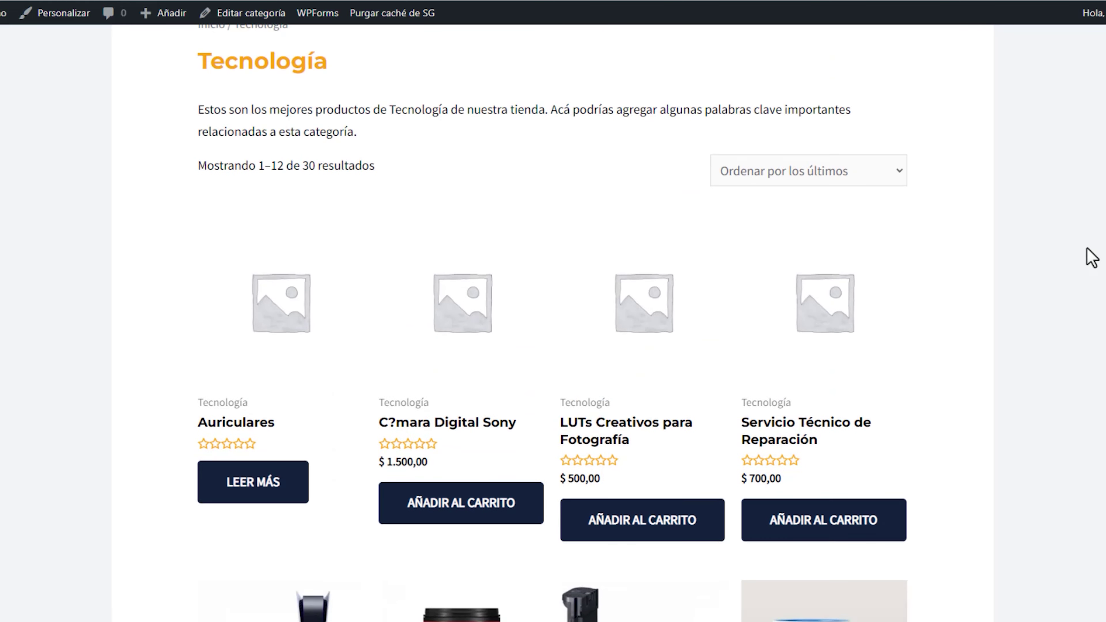
pyautogui.scroll(3, 1091, 257)
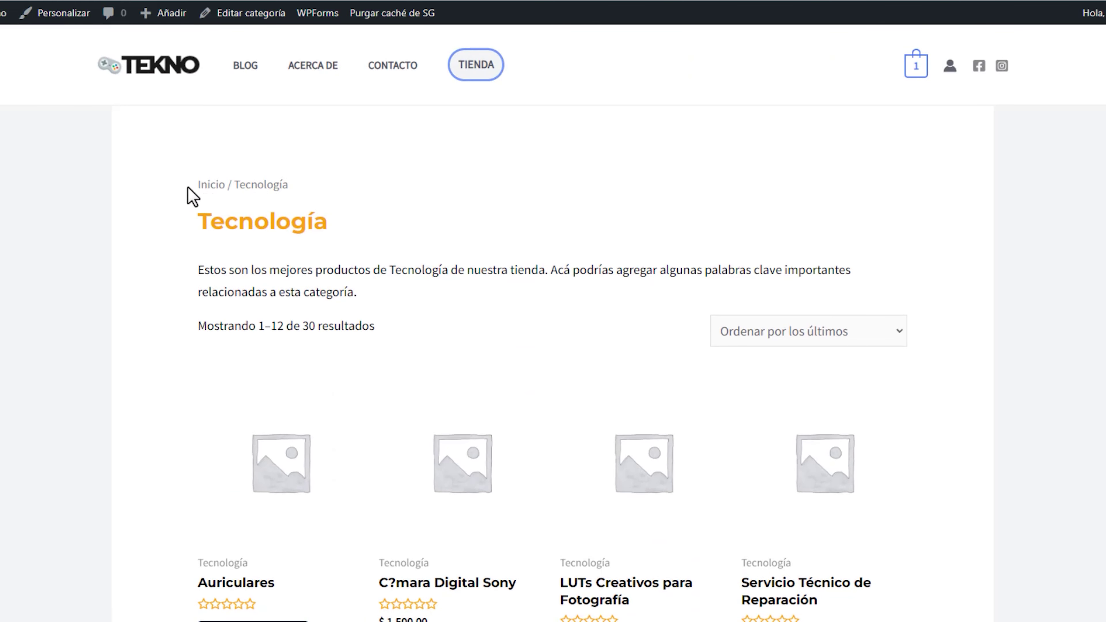
# Review the Tecnología page's breadcrumb, title and description together, and scan its product list to the end.
pyautogui.moveTo(194, 185); pyautogui.dragTo(967, 312)
pyautogui.click(853, 251)
pyautogui.scroll(-15, 896, 225)
pyautogui.scroll(-7, 553, 323)
pyautogui.scroll(20, 554, 323)
# Check the Tecnología category's edit form against its public store page and the products shown there.
pyautogui.click(252, 15)
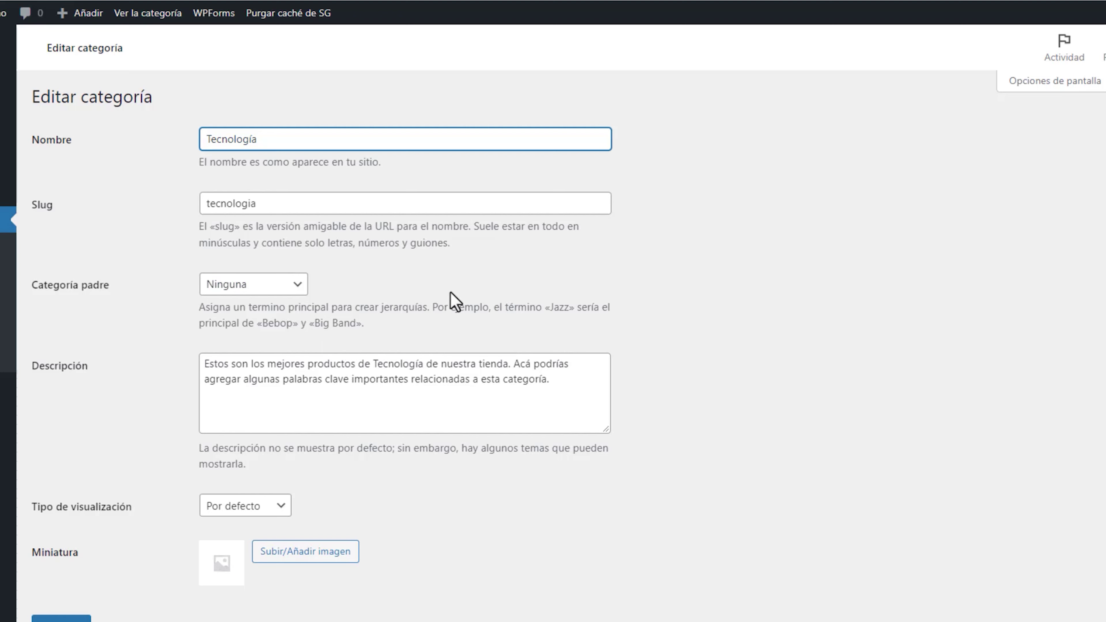
pyautogui.click(144, 22)
pyautogui.scroll(-10, 963, 205)
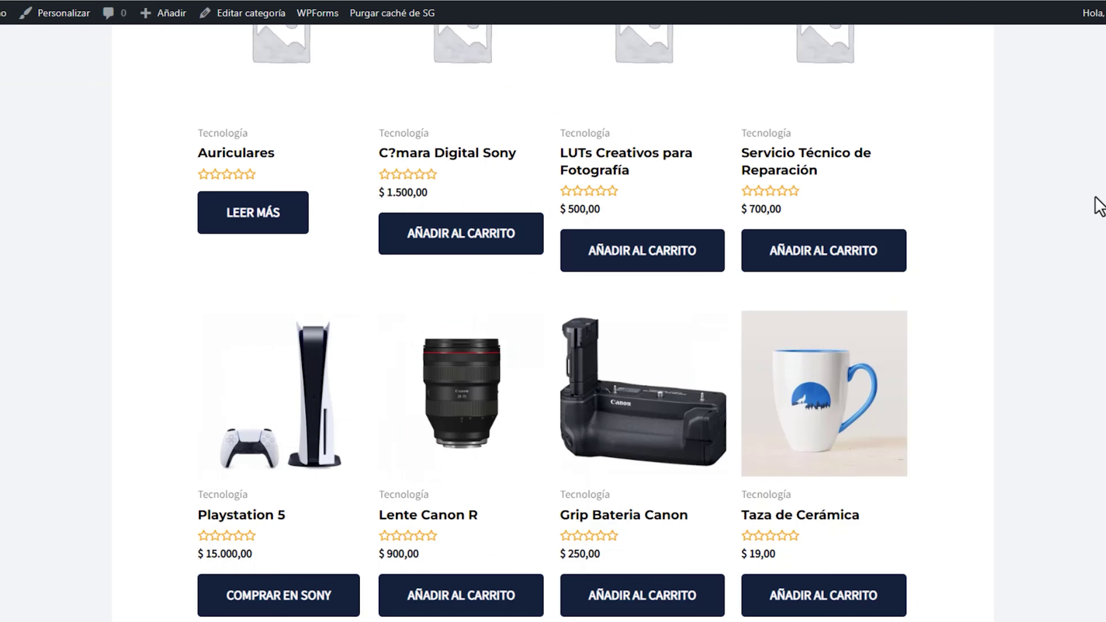
pyautogui.scroll(10, 1100, 205)
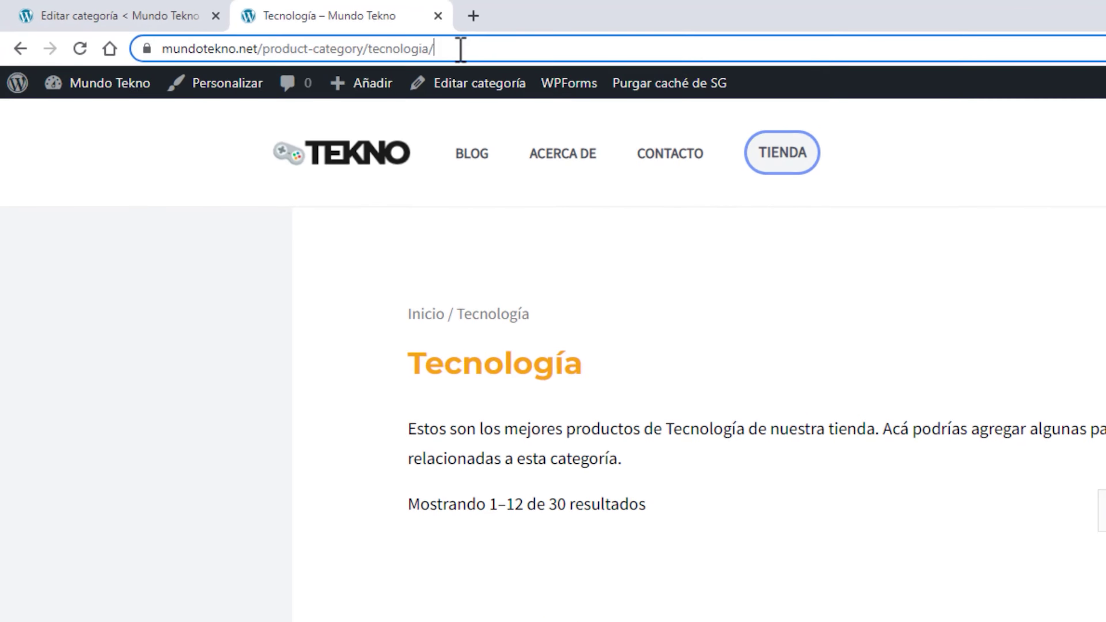
# Examine the product-category part of the Tecnología category page's URL.
pyautogui.moveTo(274, 29); pyautogui.dragTo(92, 44)
pyautogui.moveTo(167, 74); pyautogui.dragTo(453, 51)
pyautogui.click(895, 305)
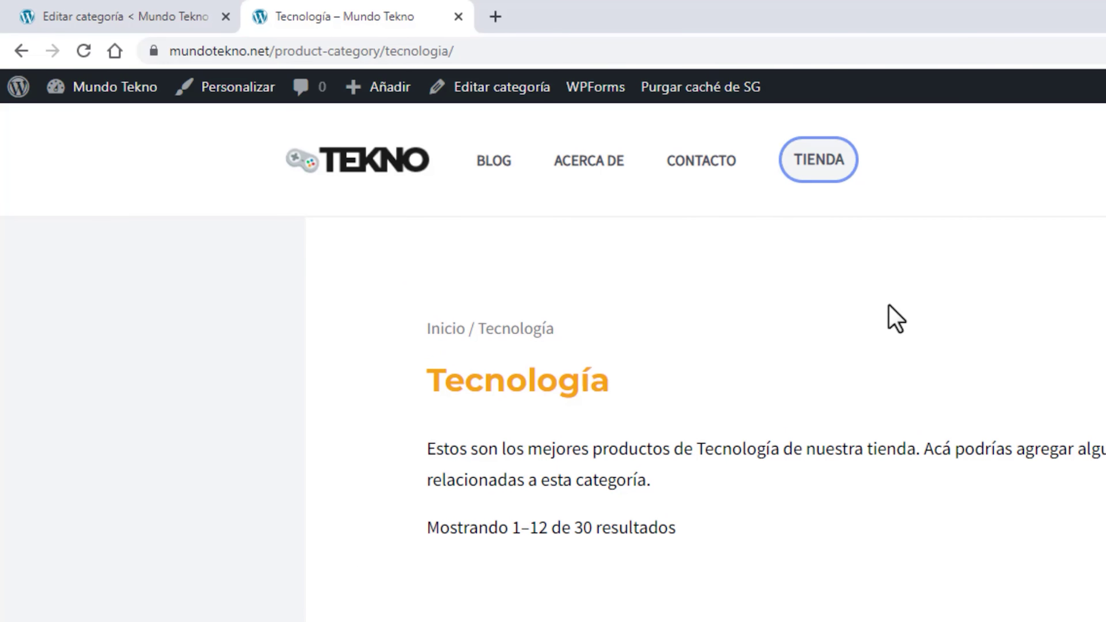
# Go to the site's dashboard and open the permalink settings (Enlaces permanentes).
pyautogui.moveTo(89, 97)
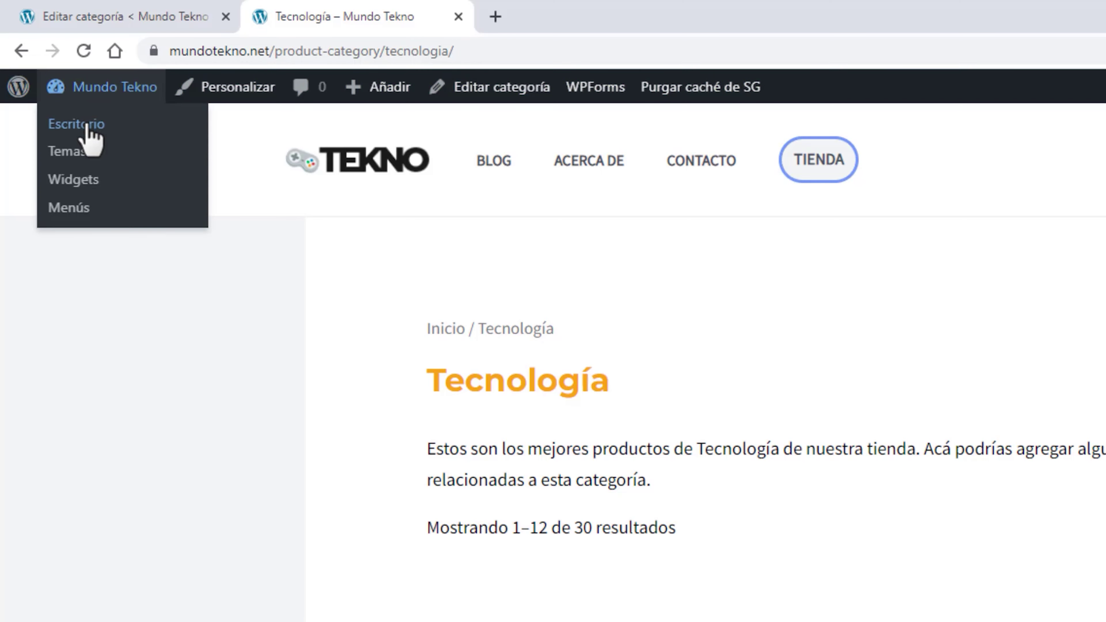
pyautogui.click(96, 126)
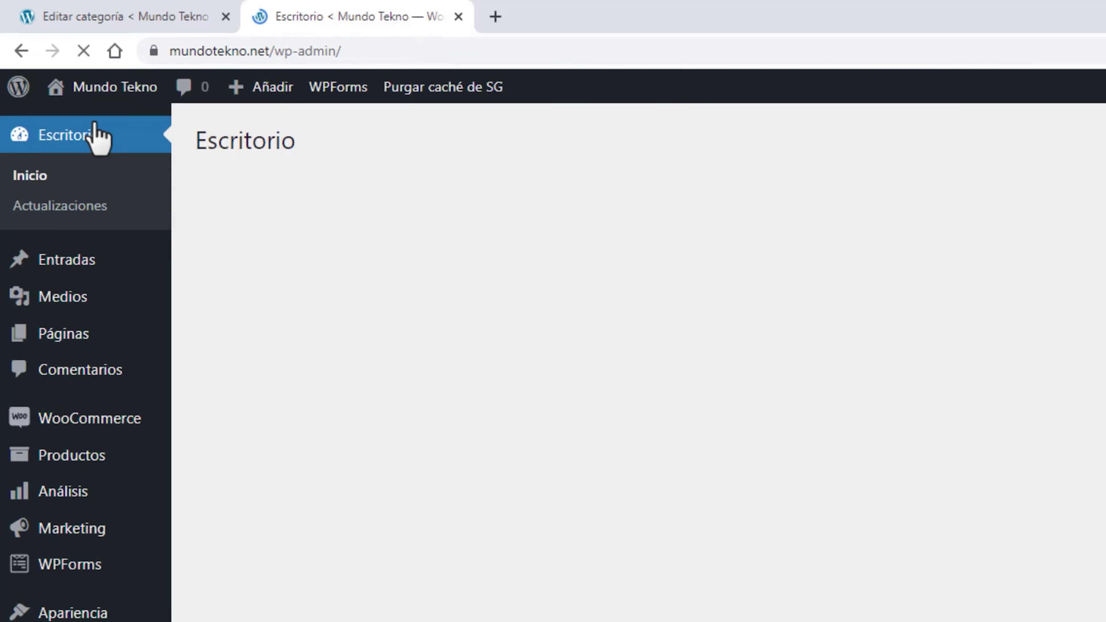
pyautogui.moveTo(100, 455)
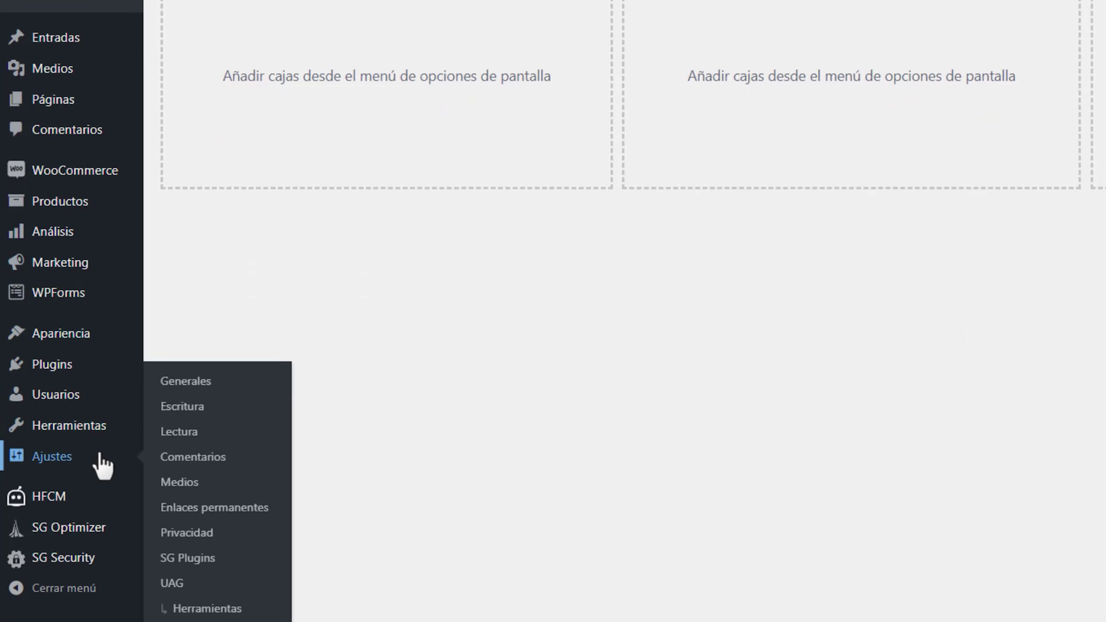
pyautogui.scroll(-1, 117, 452)
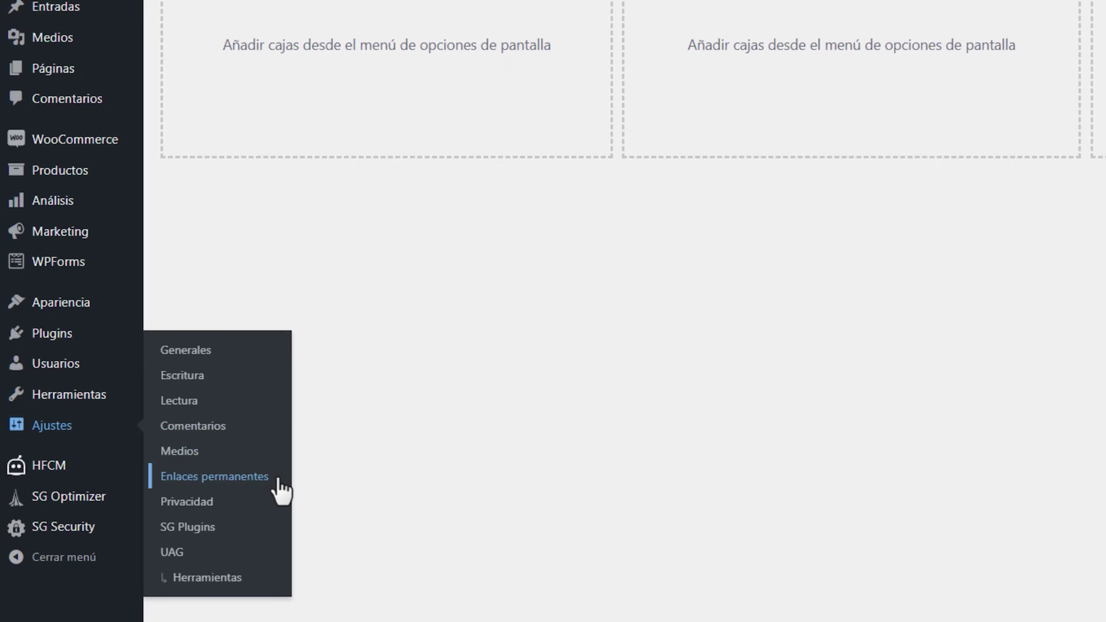
pyautogui.click(279, 480)
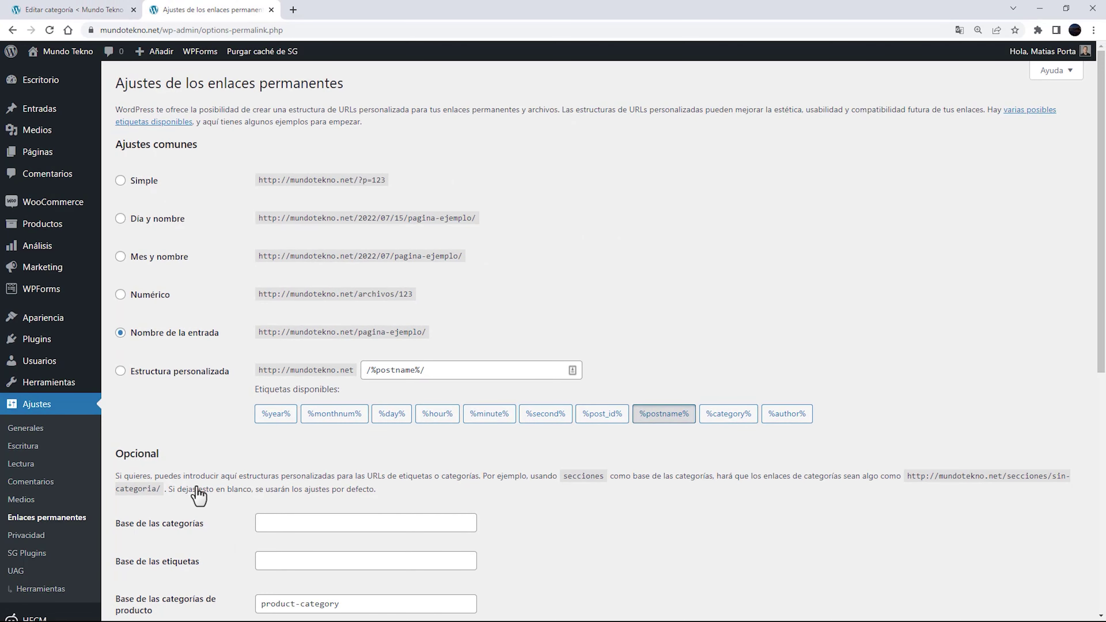
# Set the product category base to "categoria" and the product tag base to "etiqueta" in the permalink settings.
pyautogui.scroll(-6, 599, 482)
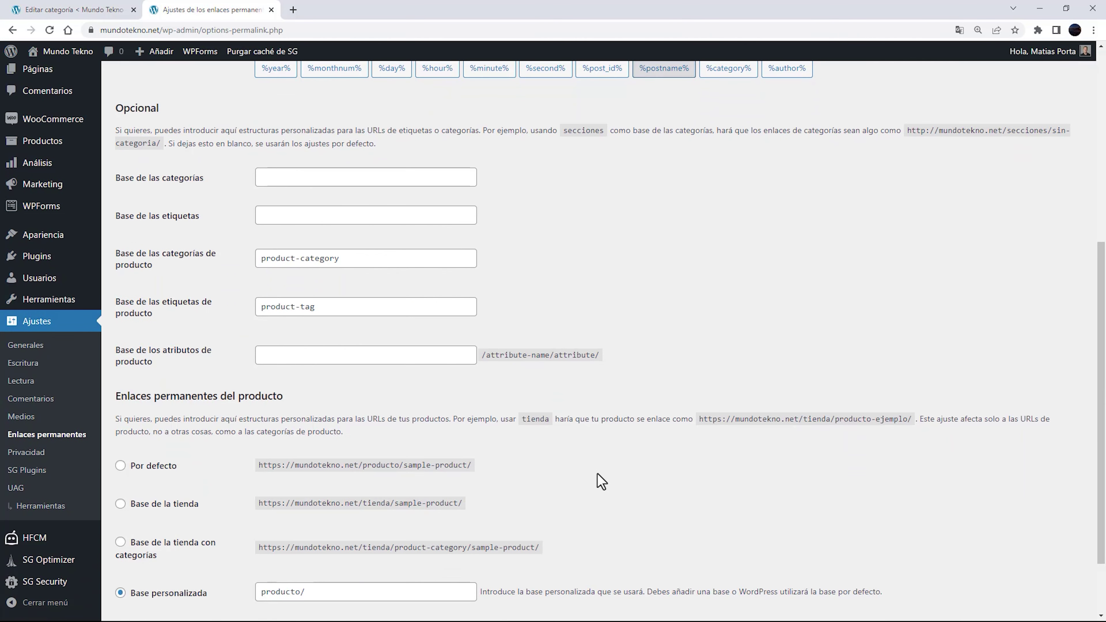
pyautogui.moveTo(375, 258); pyautogui.dragTo(250, 267)
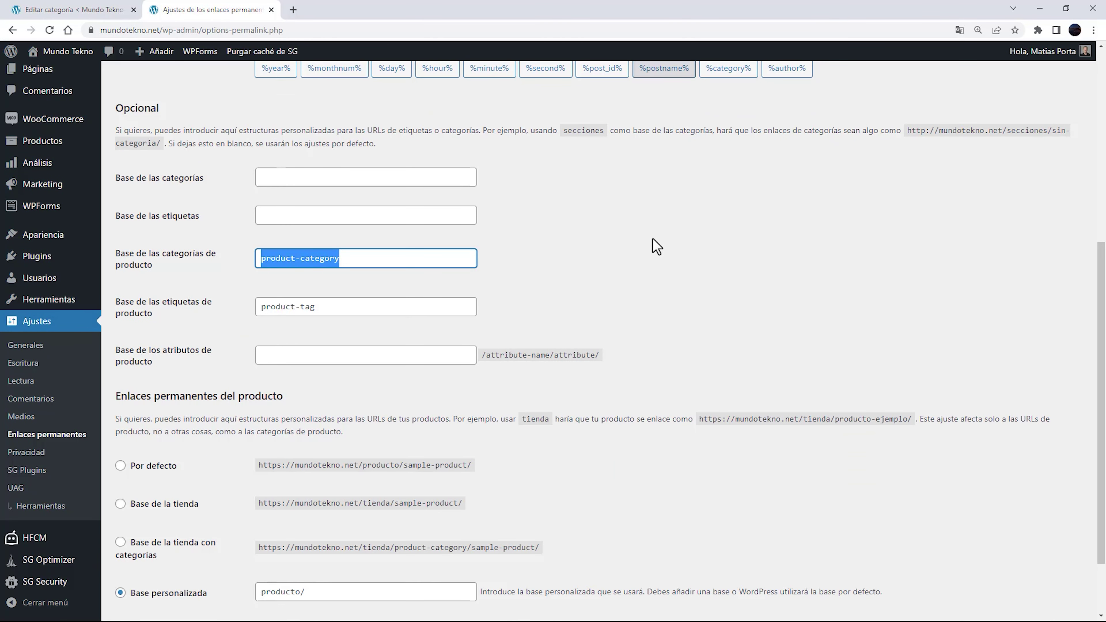
pyautogui.write('categoria')
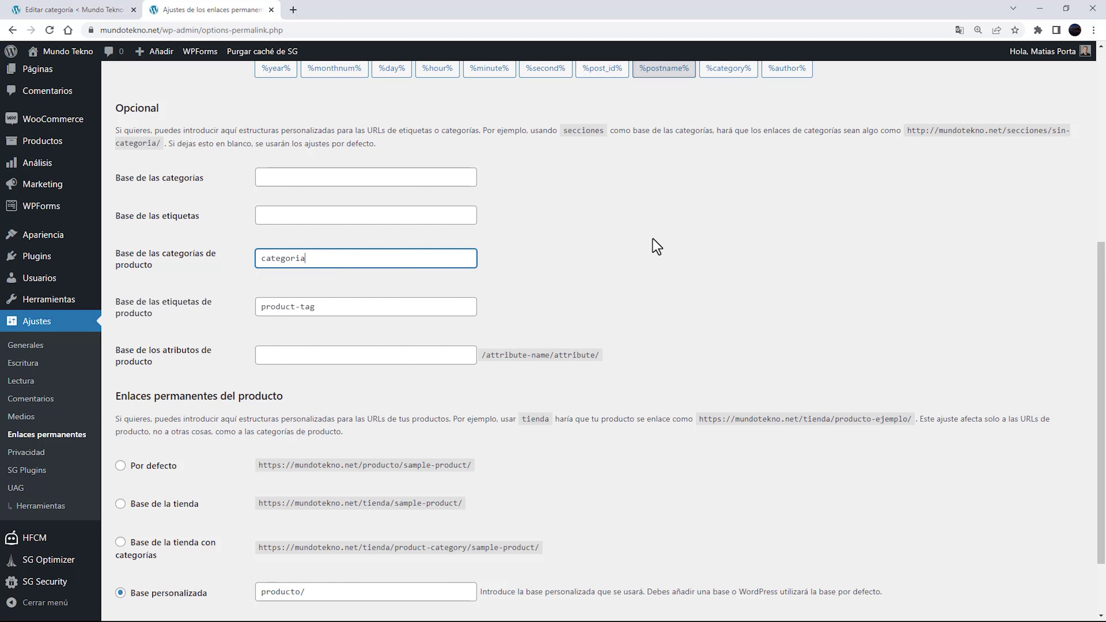
pyautogui.moveTo(324, 306); pyautogui.dragTo(261, 307)
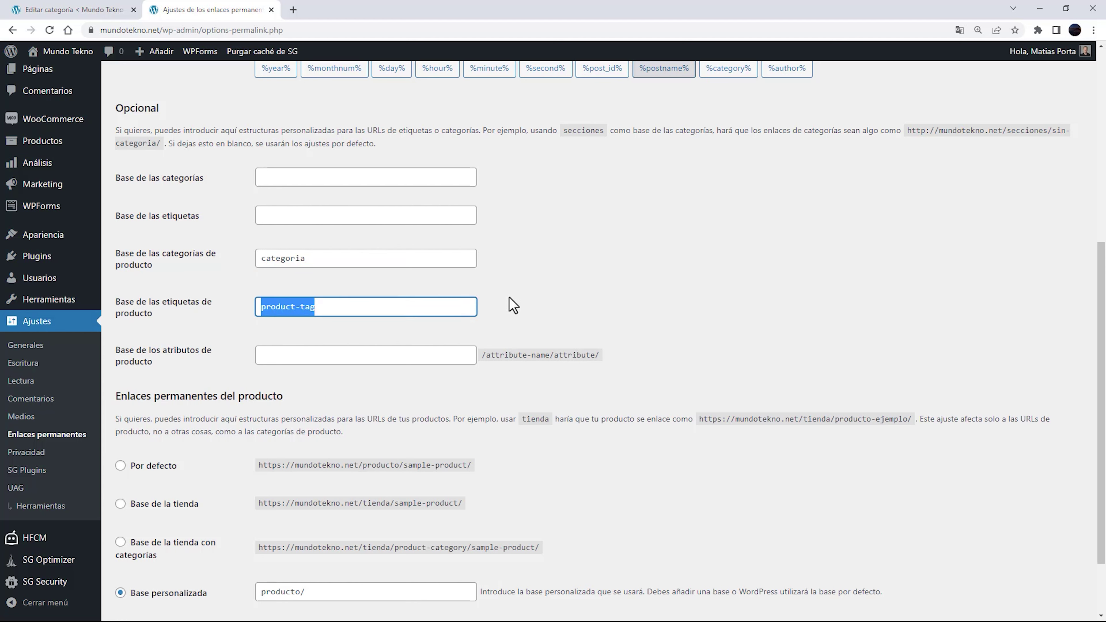
pyautogui.write('etiqueta')
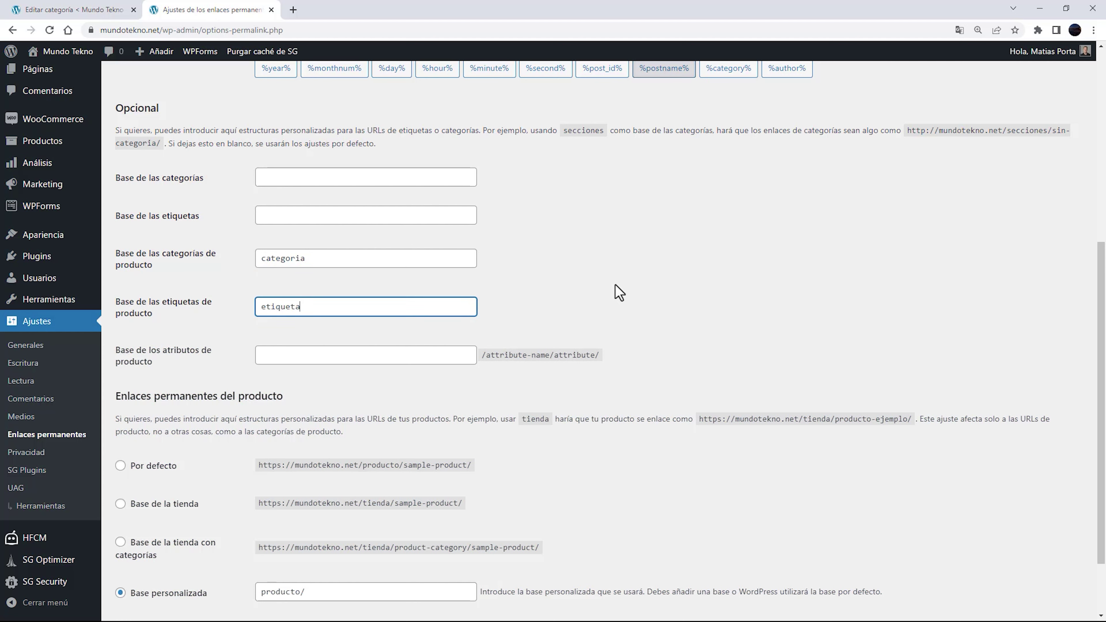
pyautogui.click(616, 286)
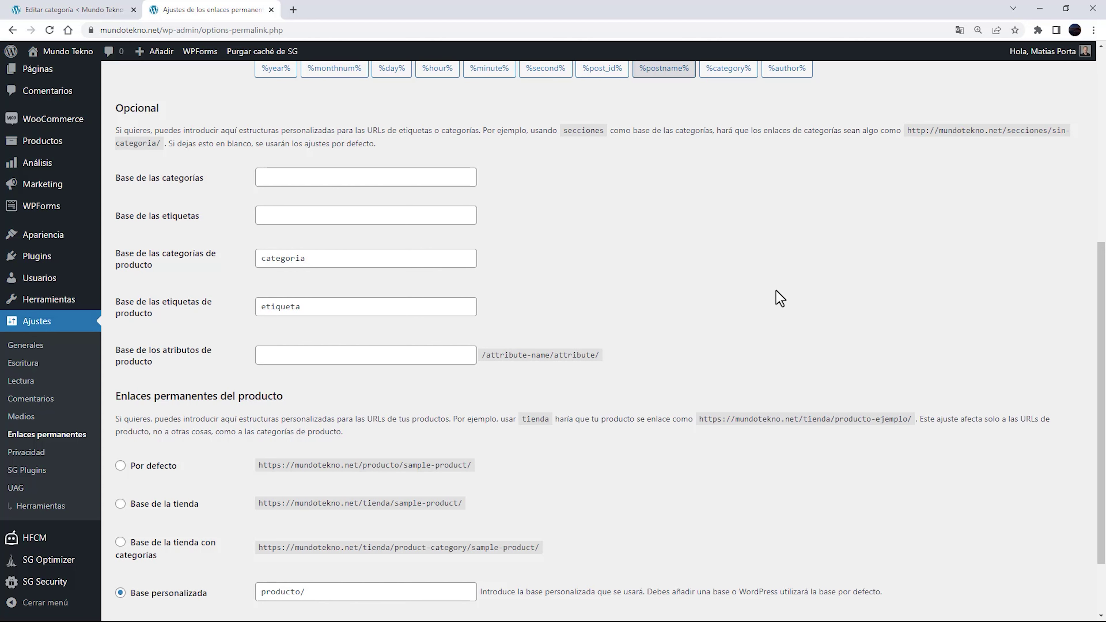
pyautogui.scroll(-2, 780, 298)
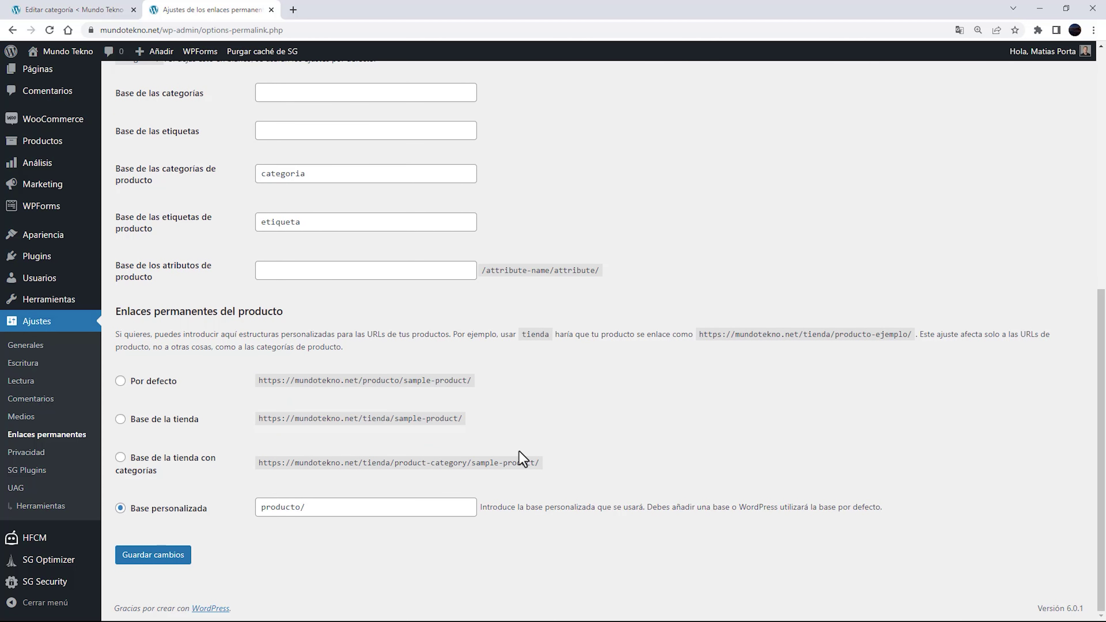